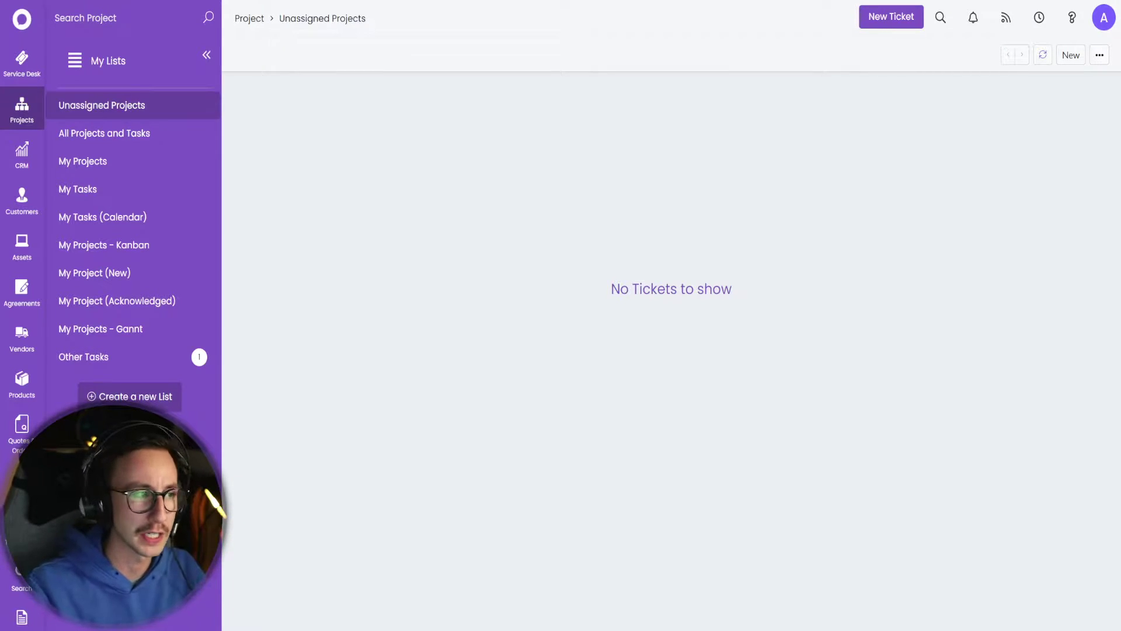
Step: Open Configuration and view the list of ticket Areas under Tickets
scroll(21, 526, "down", 2)
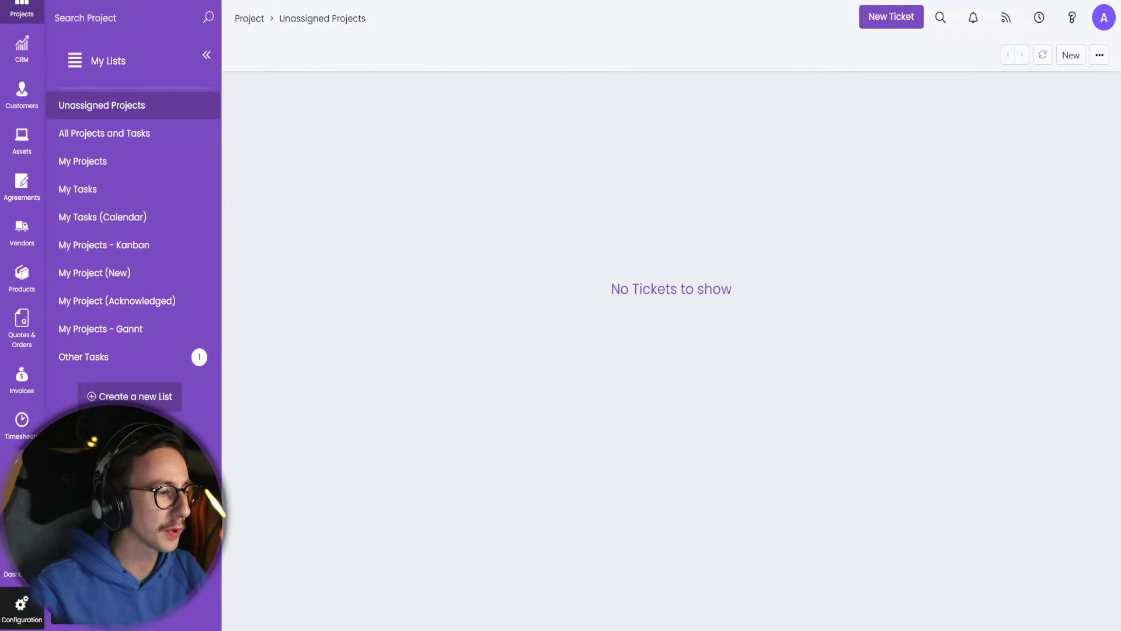
left_click(22, 607)
left_click(111, 156)
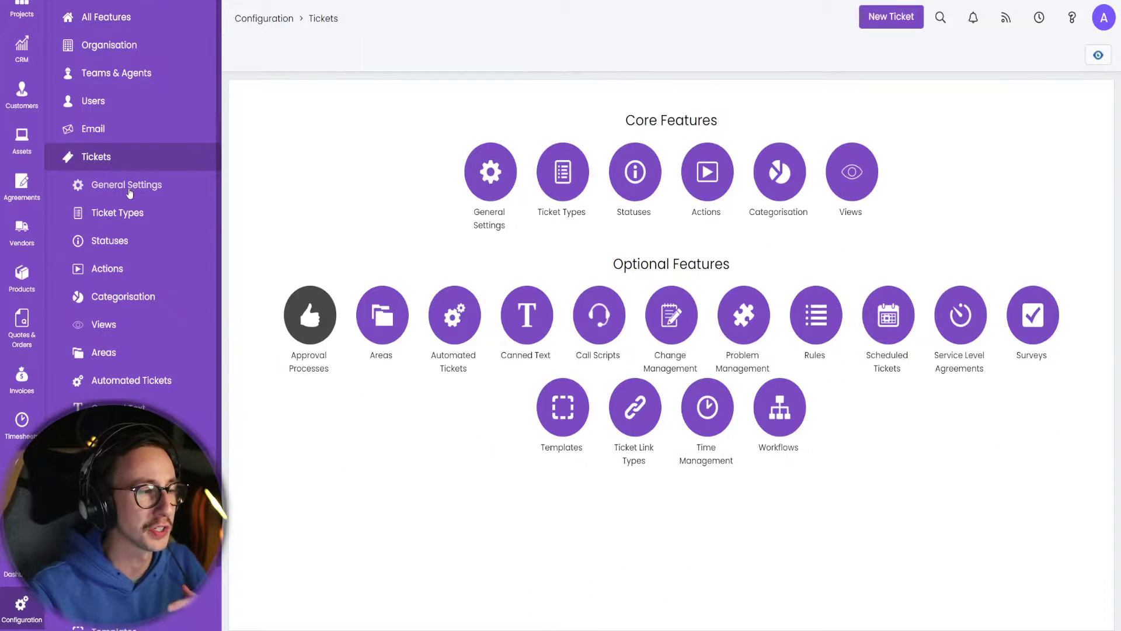
left_click(104, 353)
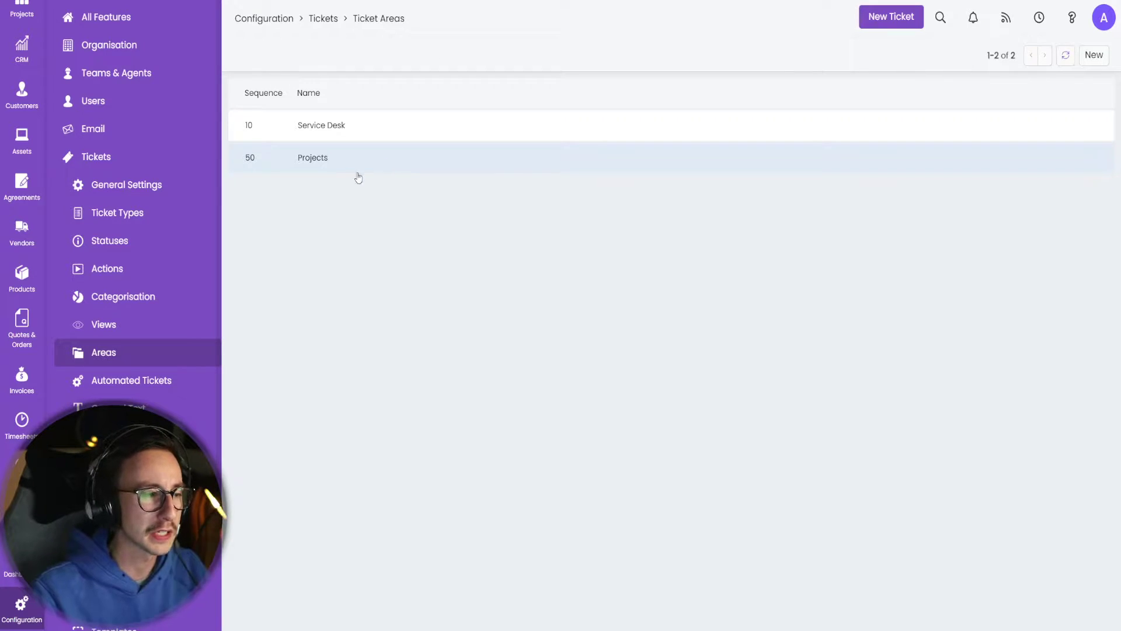
Step: Review Project Management's General Settings and Budget types, then return to its features page
left_click(125, 156)
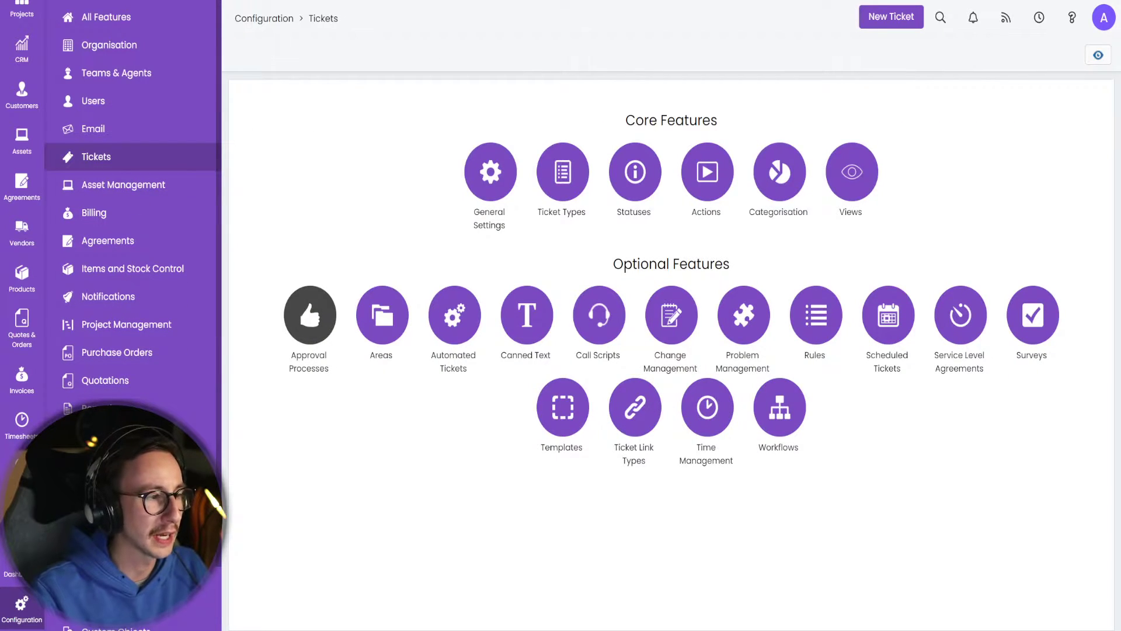
left_click(127, 327)
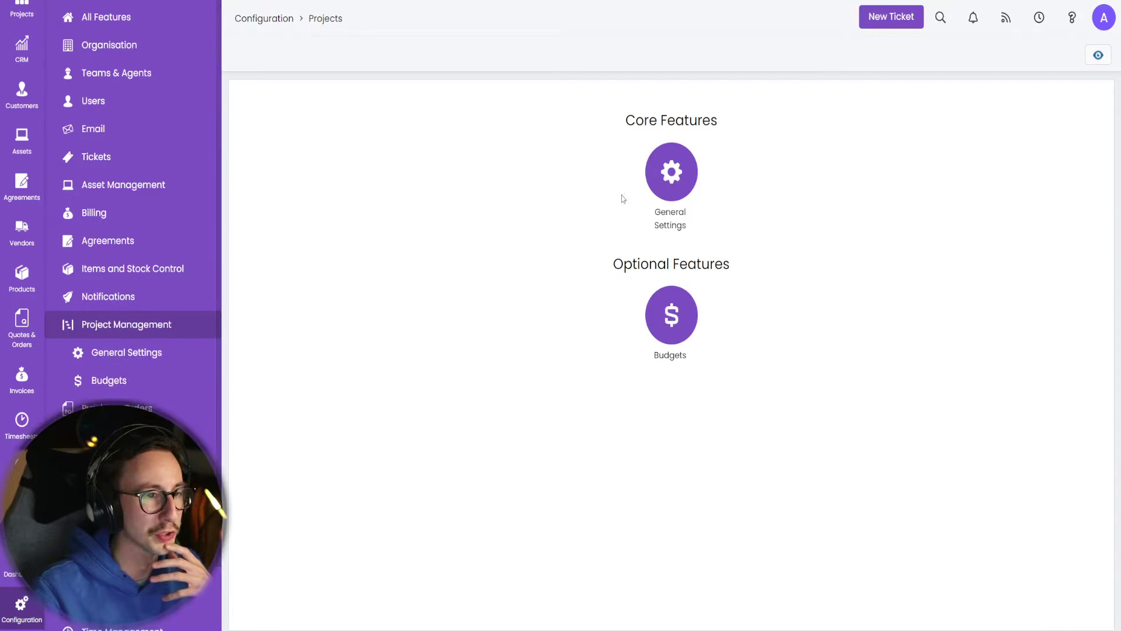
left_click(653, 215)
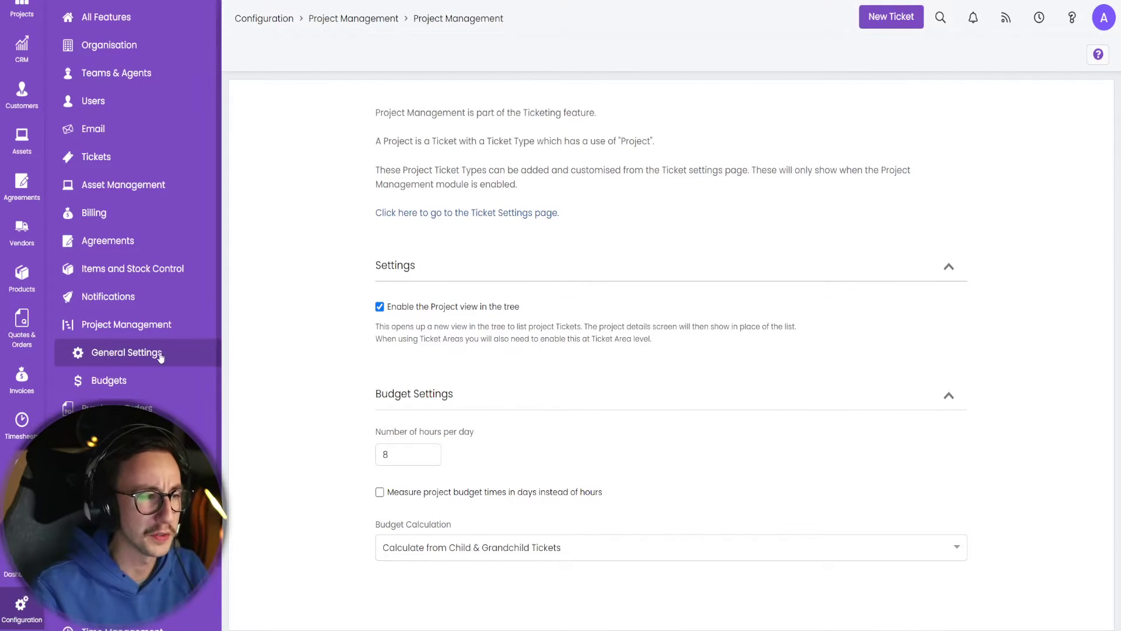
left_click(113, 380)
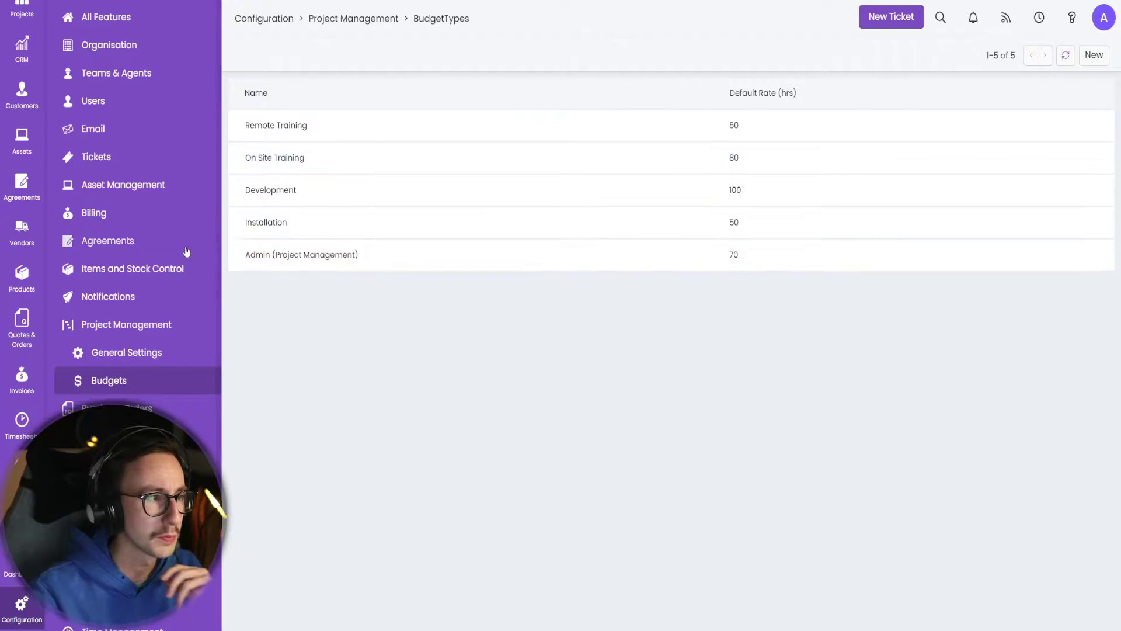
scroll(14, 195, "up", 3)
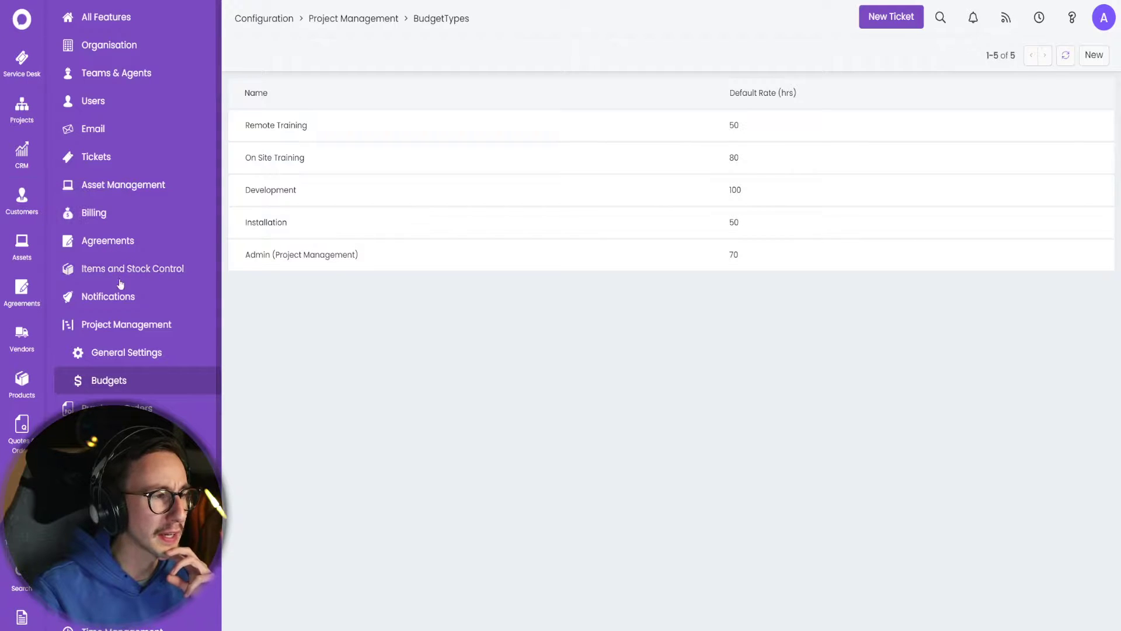
left_click(142, 336)
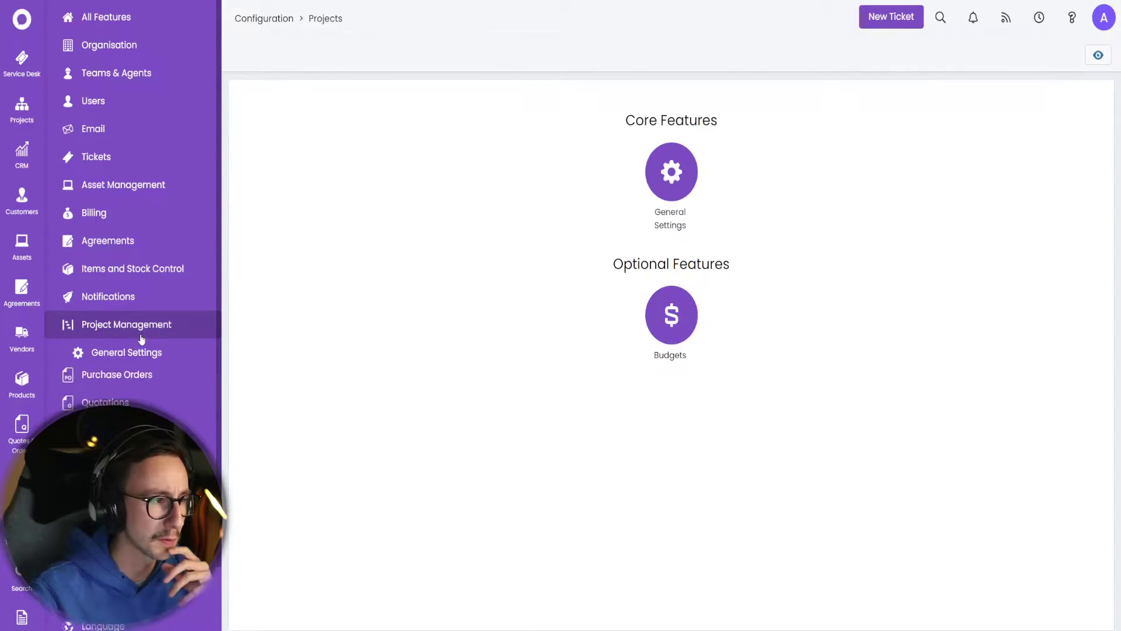
Step: Start a new project from Unassigned Projects with General User at EZPC Main as end user
left_click(21, 105)
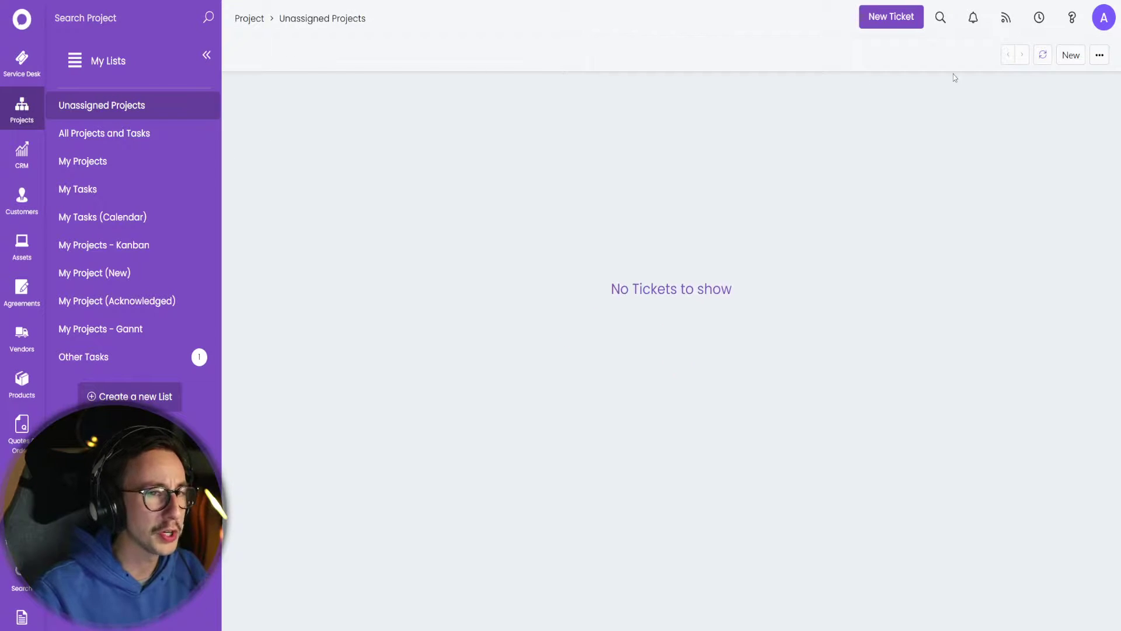
mouse_move(1071, 55)
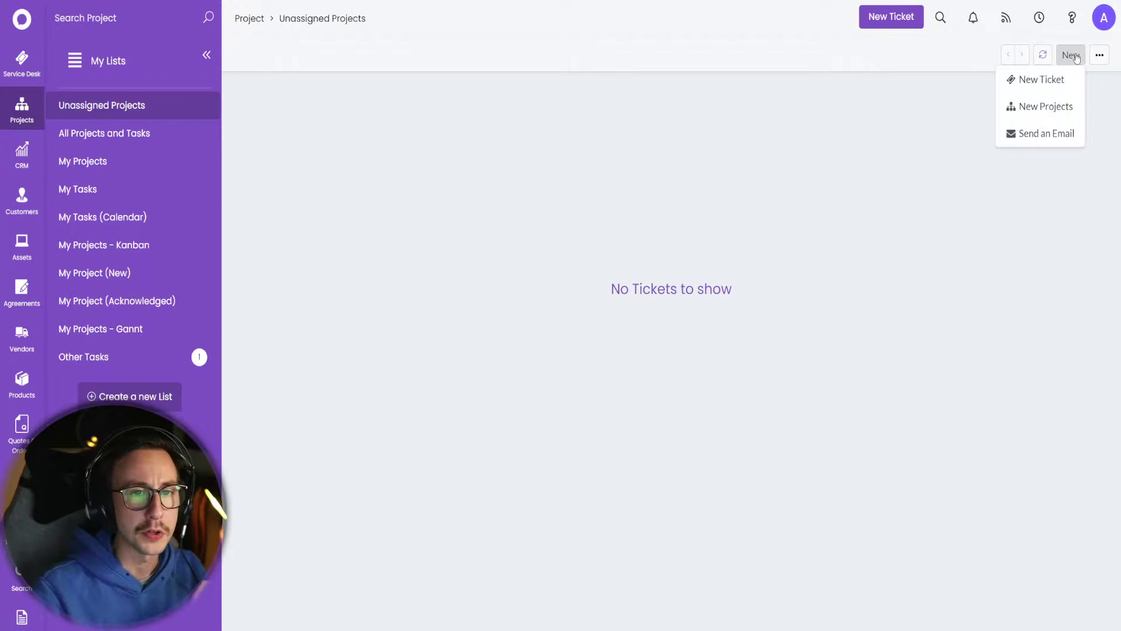
left_click(1031, 117)
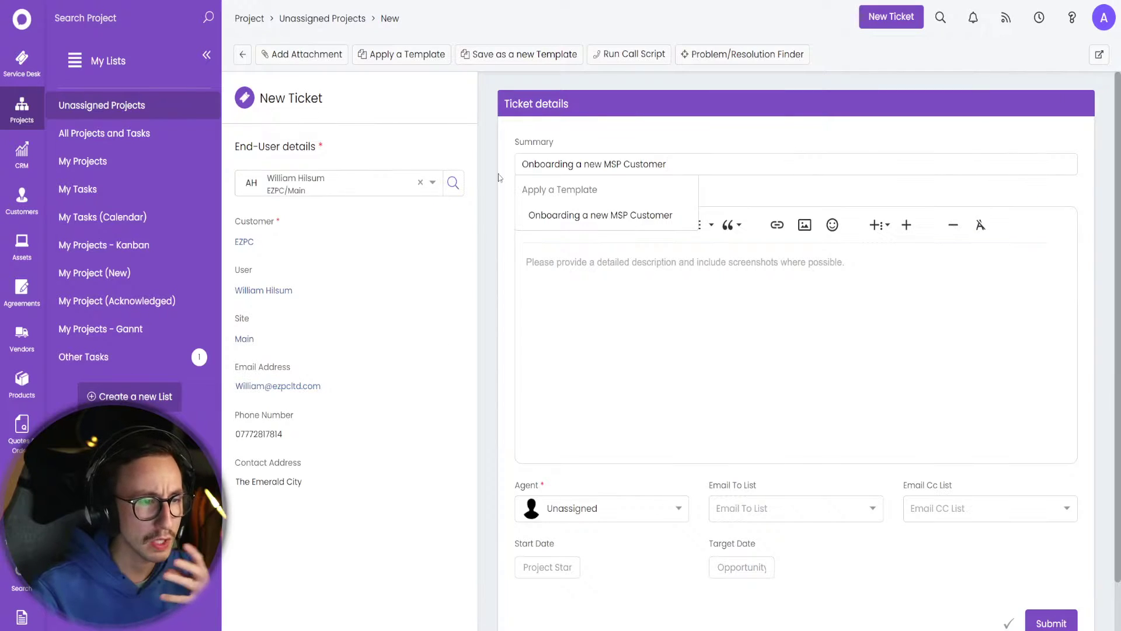
left_click(420, 184)
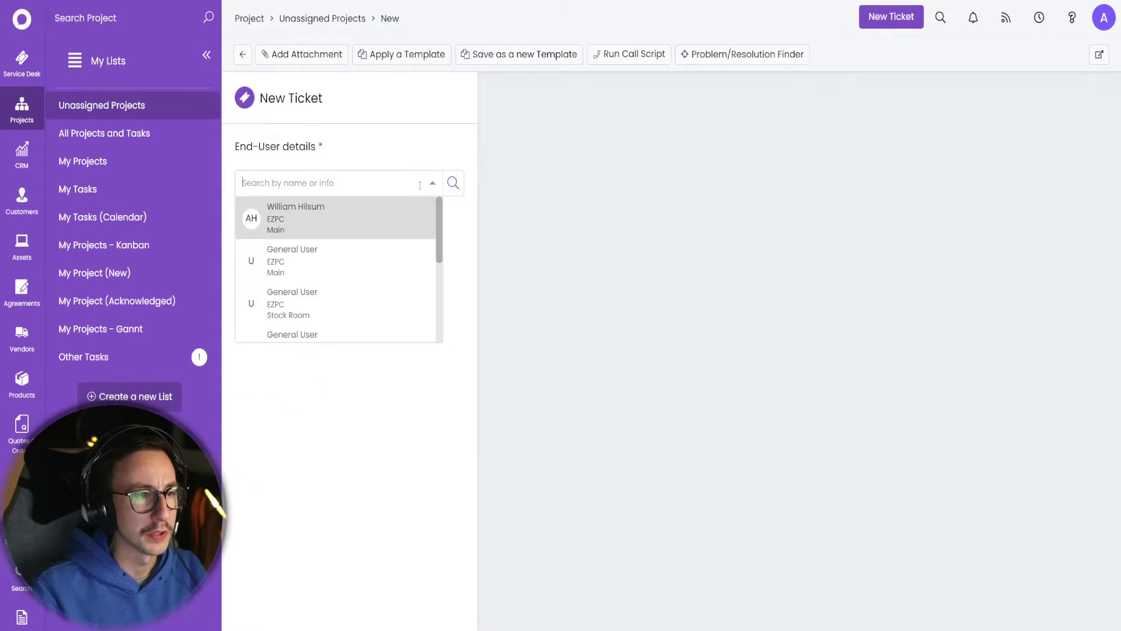
left_click(334, 260)
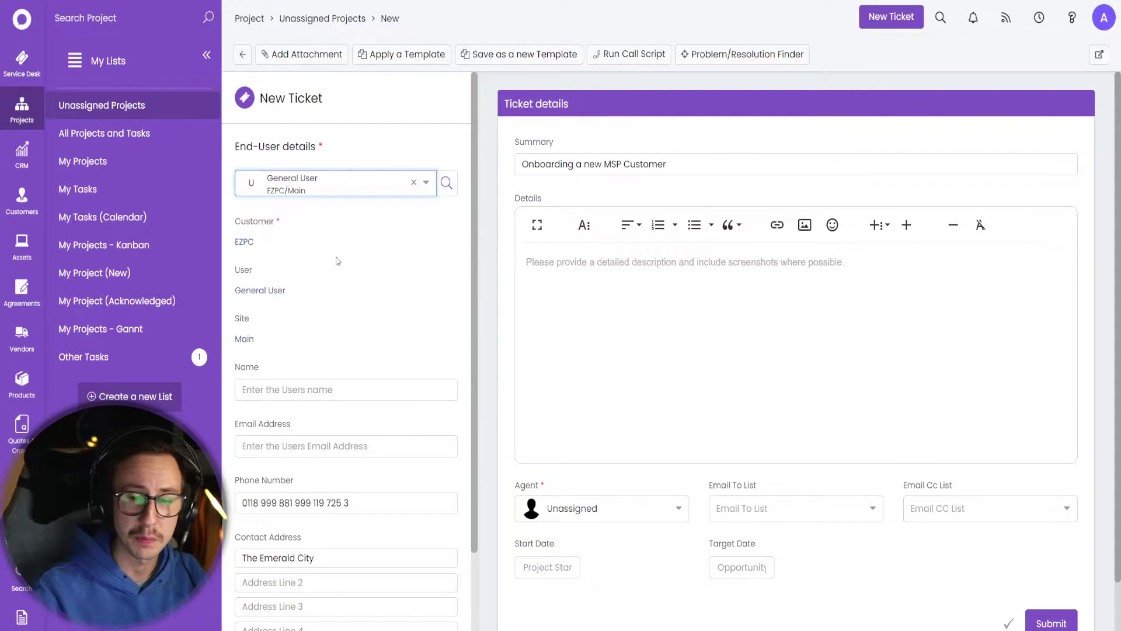
left_click(631, 324)
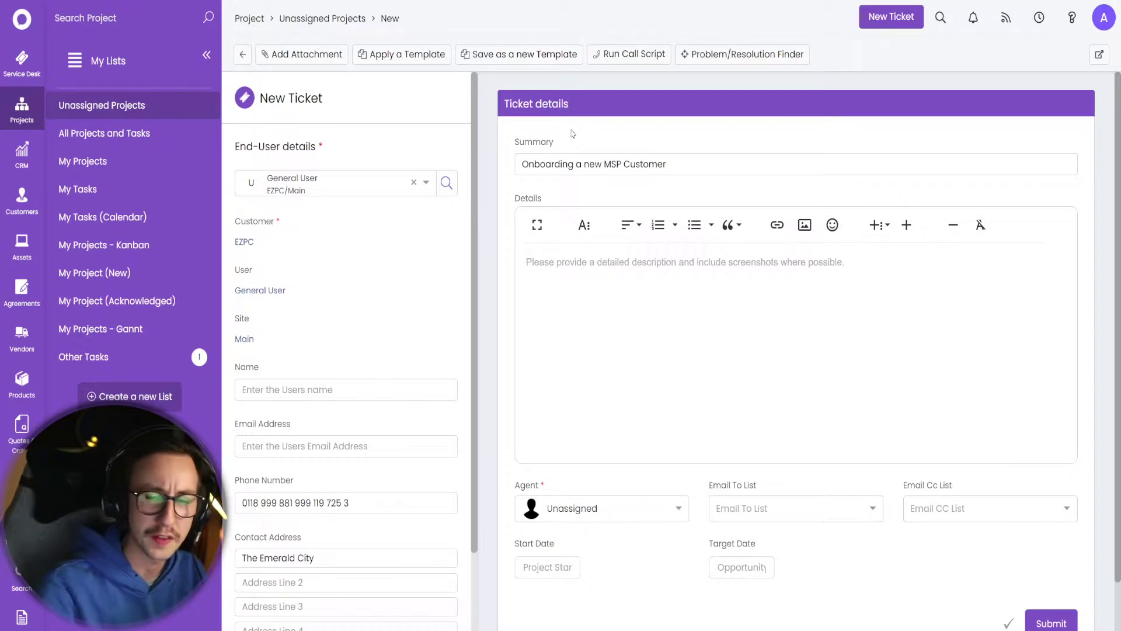
Step: Apply the Onboarding New Customer project template and submit, creating project 2413
left_click(409, 53)
left_click(523, 155)
left_click(513, 279)
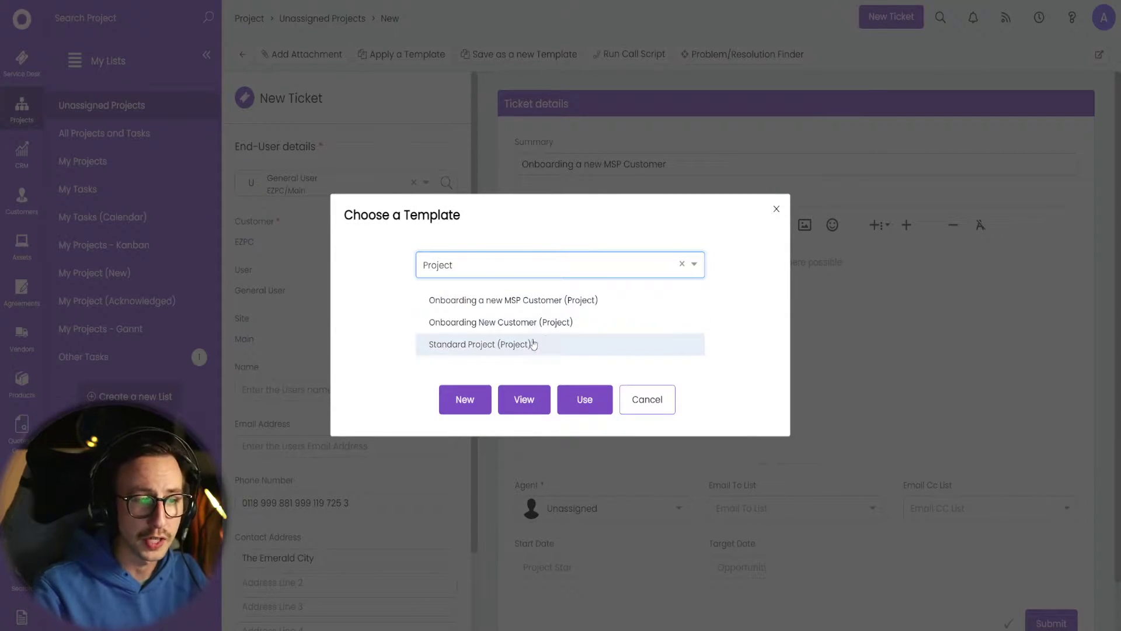
left_click(498, 328)
left_click(579, 398)
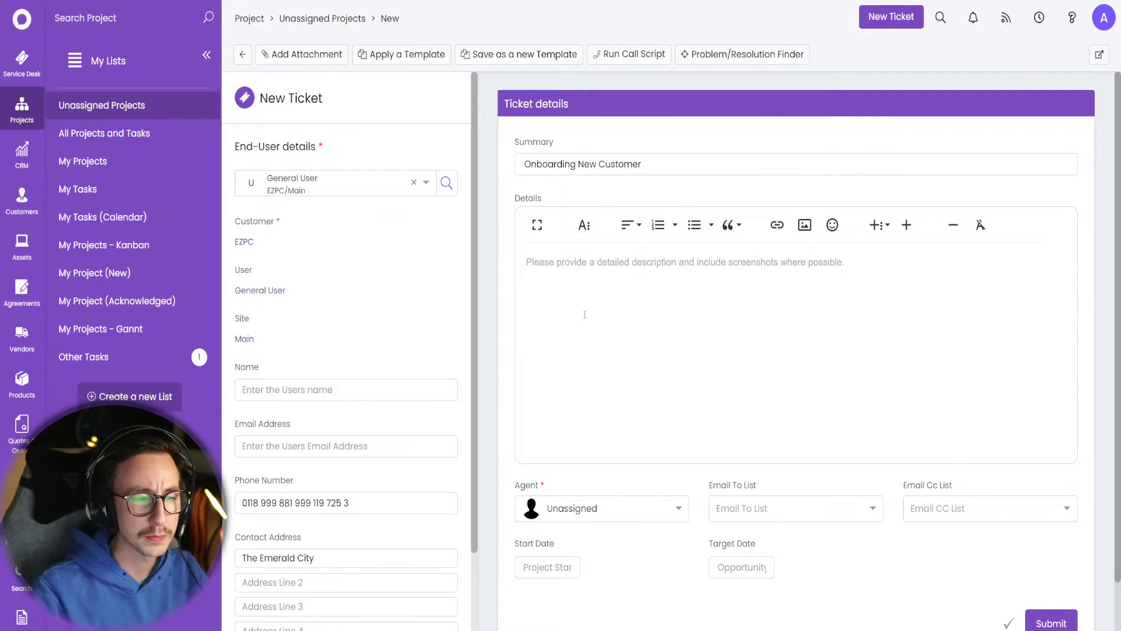
scroll(643, 350, "down", 1)
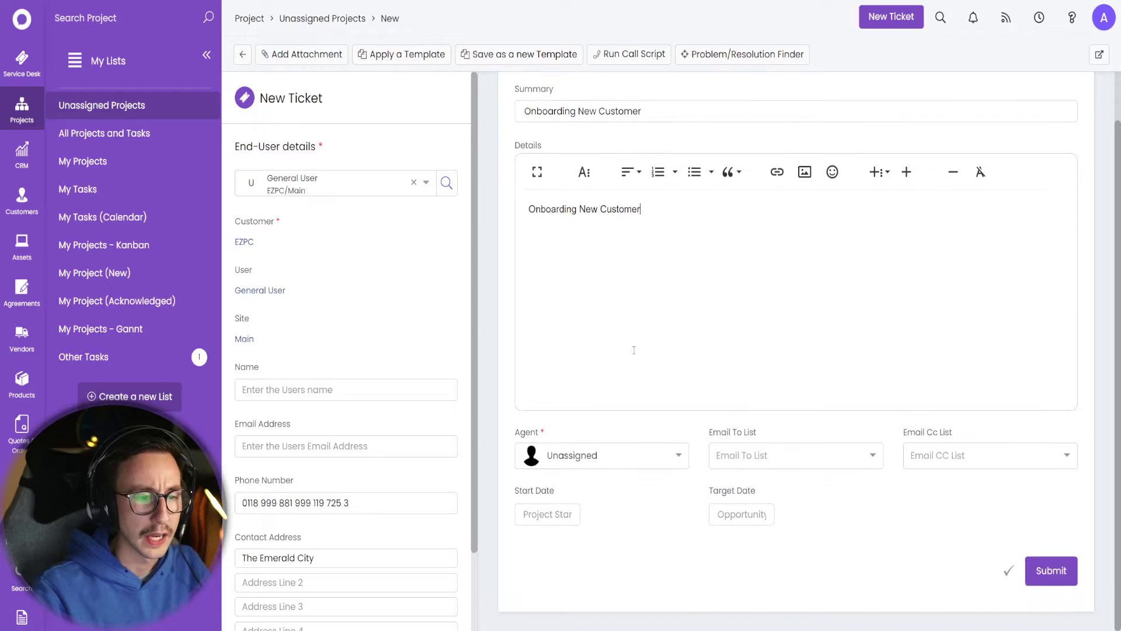
left_click(1035, 572)
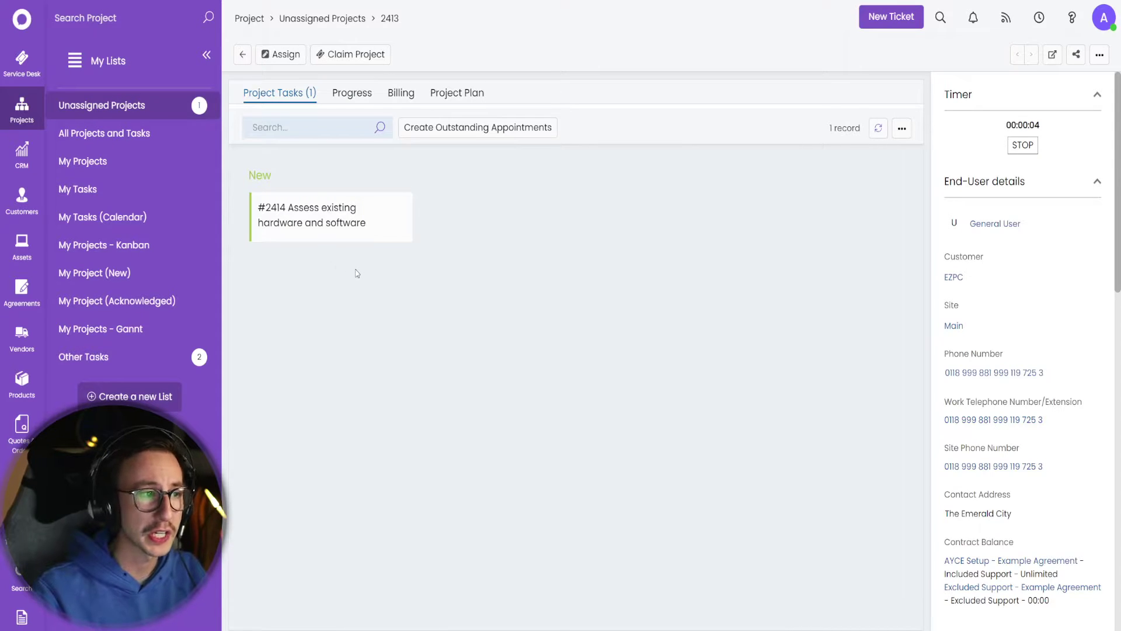
Step: Expand the three child template rows in project 2413's Project Plan
left_click(455, 94)
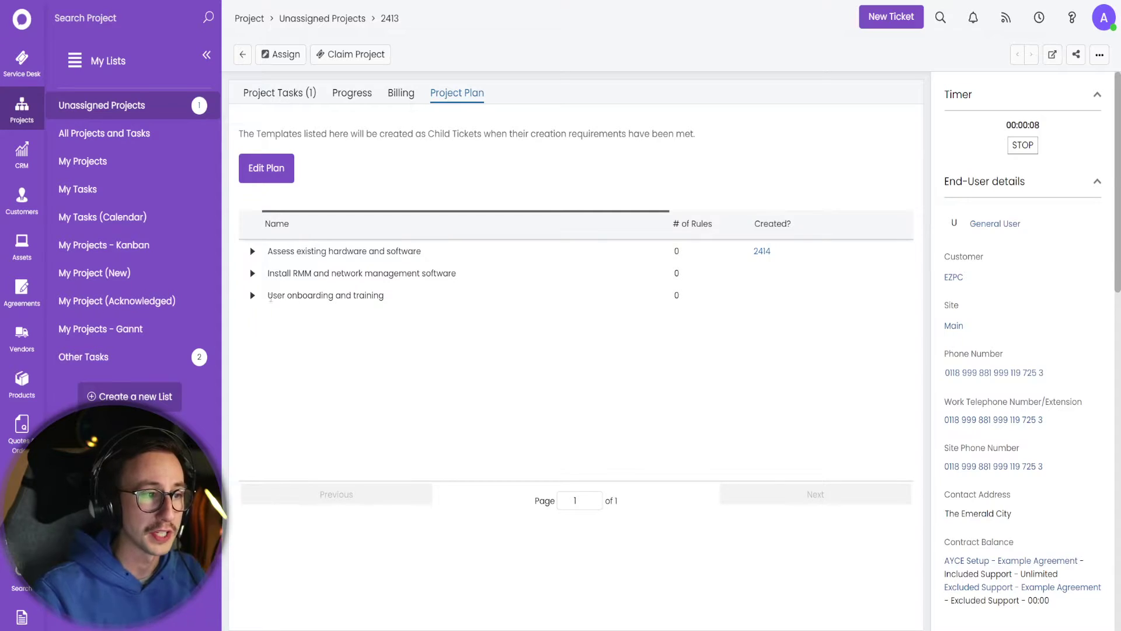
left_click(252, 294)
left_click(252, 273)
left_click(252, 251)
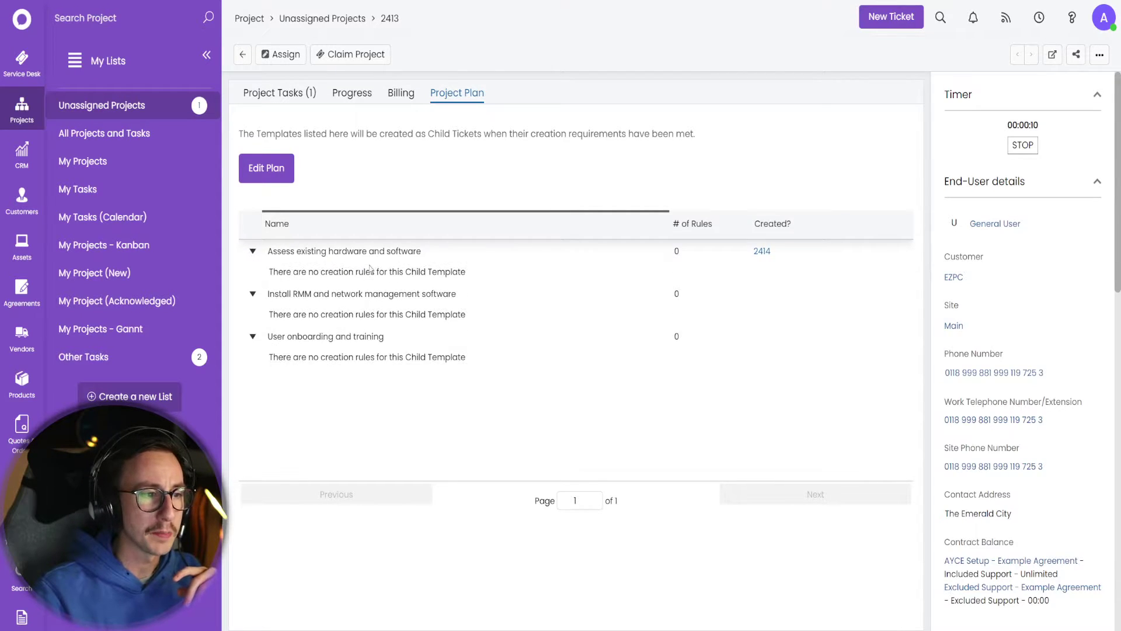
left_click_drag(338, 294, 447, 294)
left_click(447, 294)
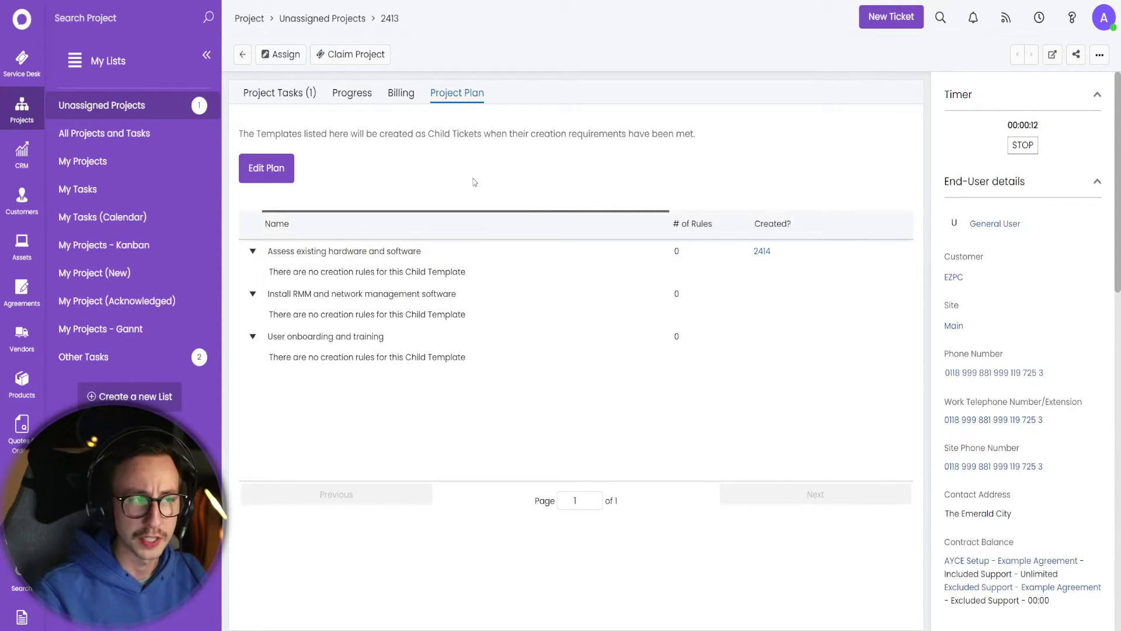
Step: Reload the project until Project Tasks lists #2414, #2415 and #2416
left_click(273, 93)
left_click(432, 95)
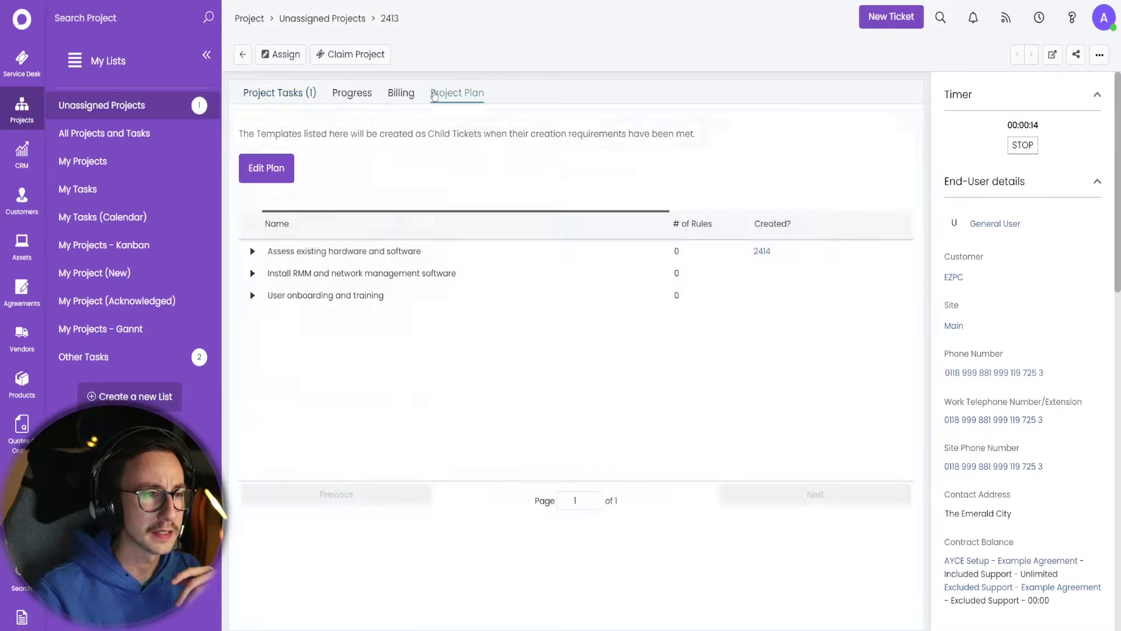
left_click(274, 93)
left_click(385, 193)
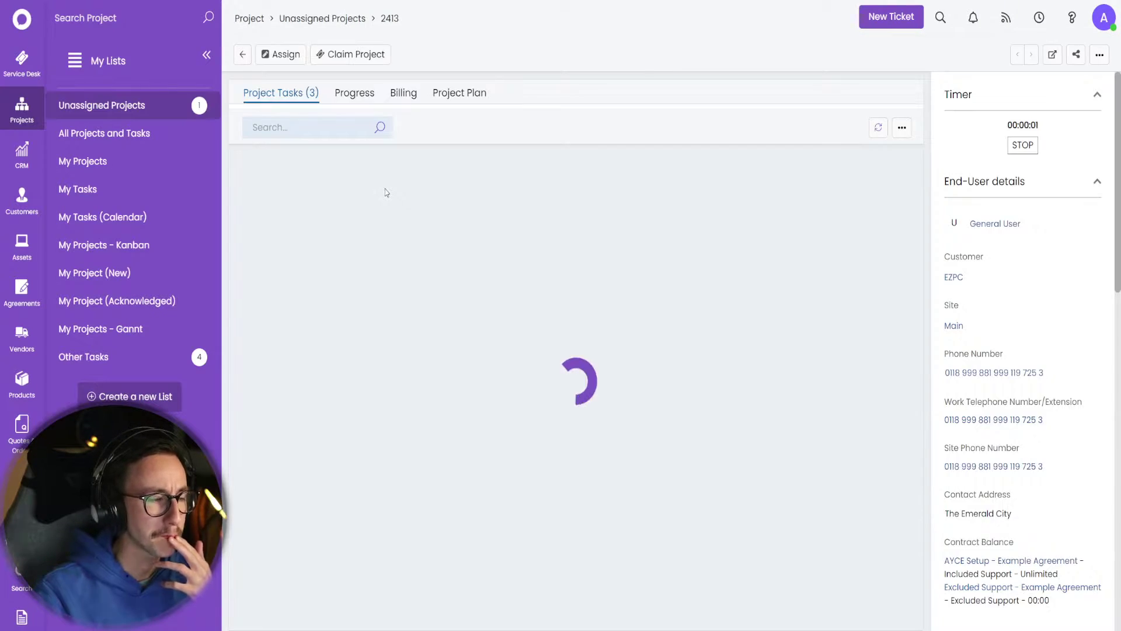
left_click(460, 93)
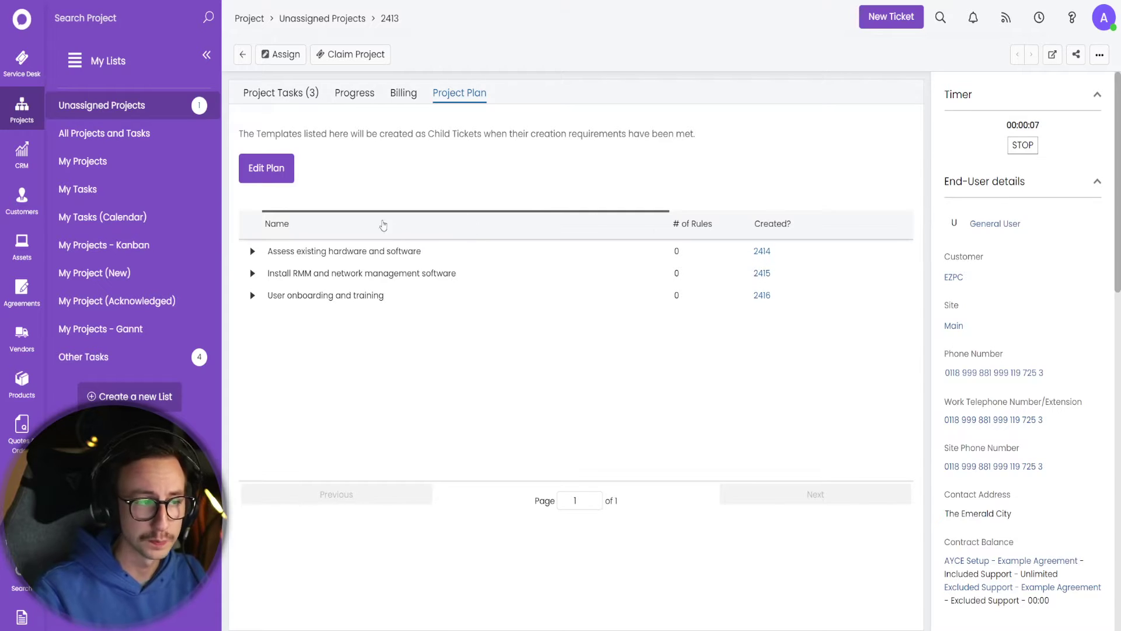
left_click(275, 93)
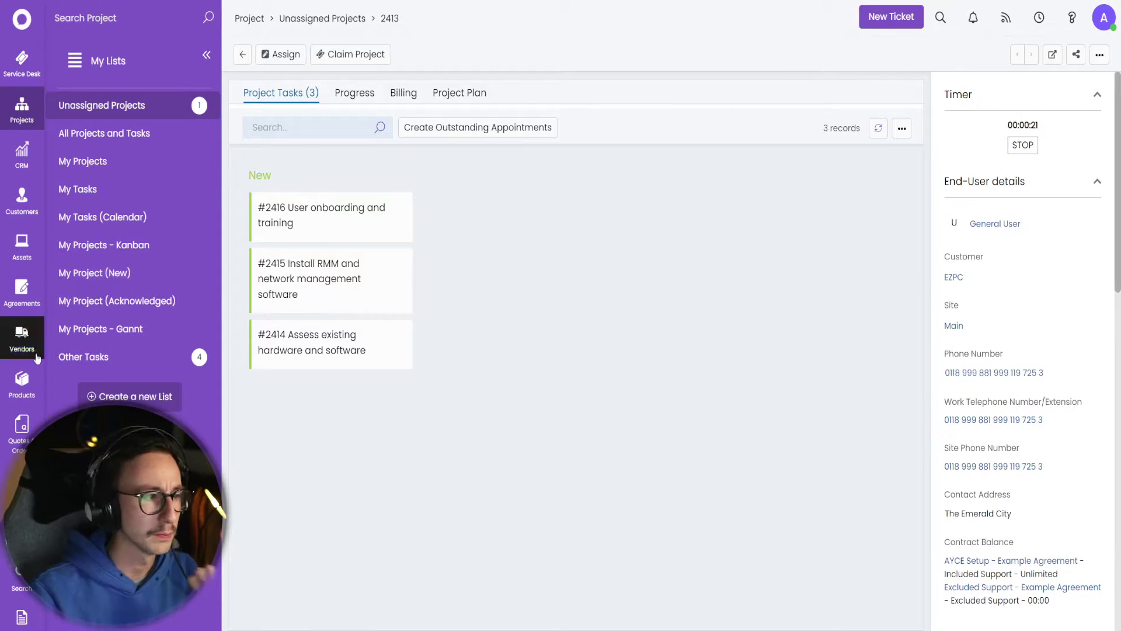
scroll(24, 595, "down", 2)
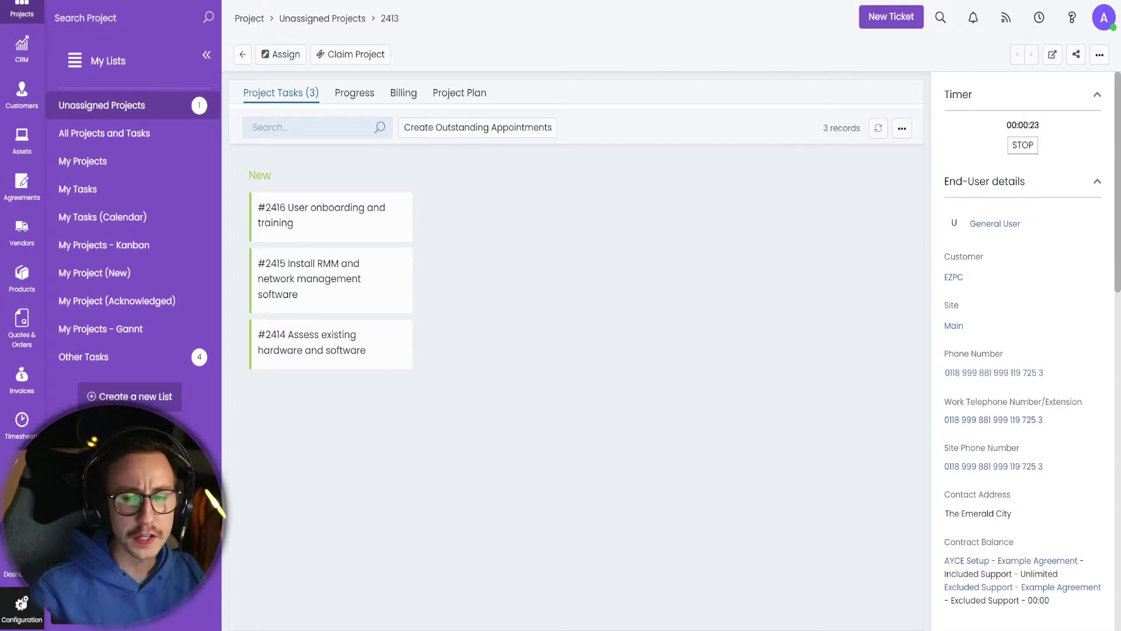
Step: Open Configuration > Tickets > Templates to see the 14 ticket templates
left_click(22, 608)
left_click(96, 158)
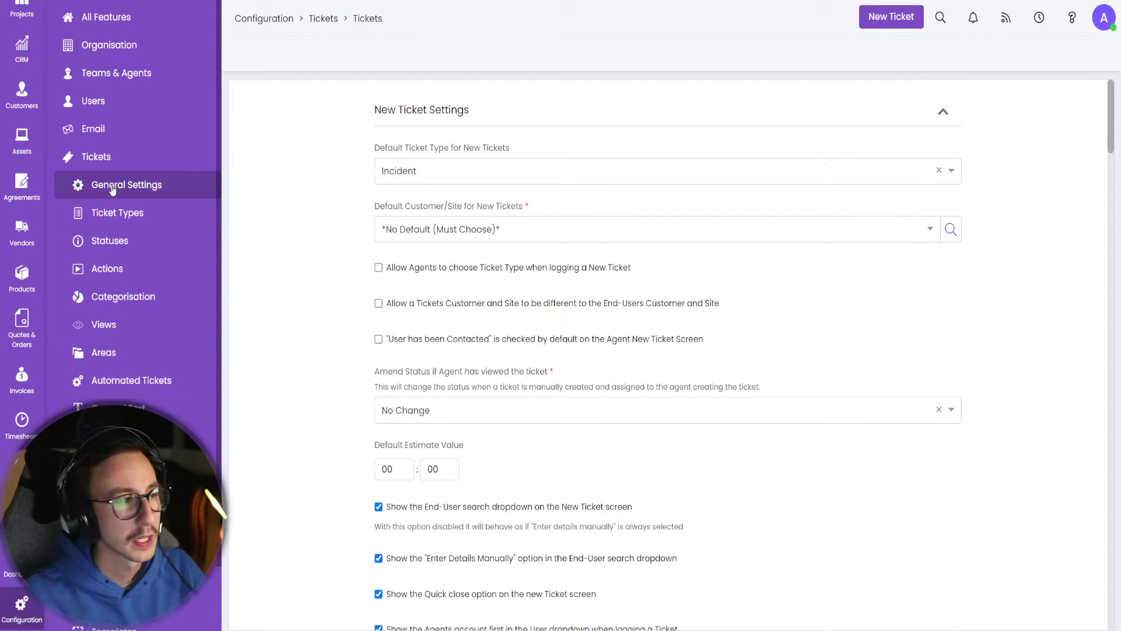
scroll(112, 191, "down", 5)
left_click(114, 396)
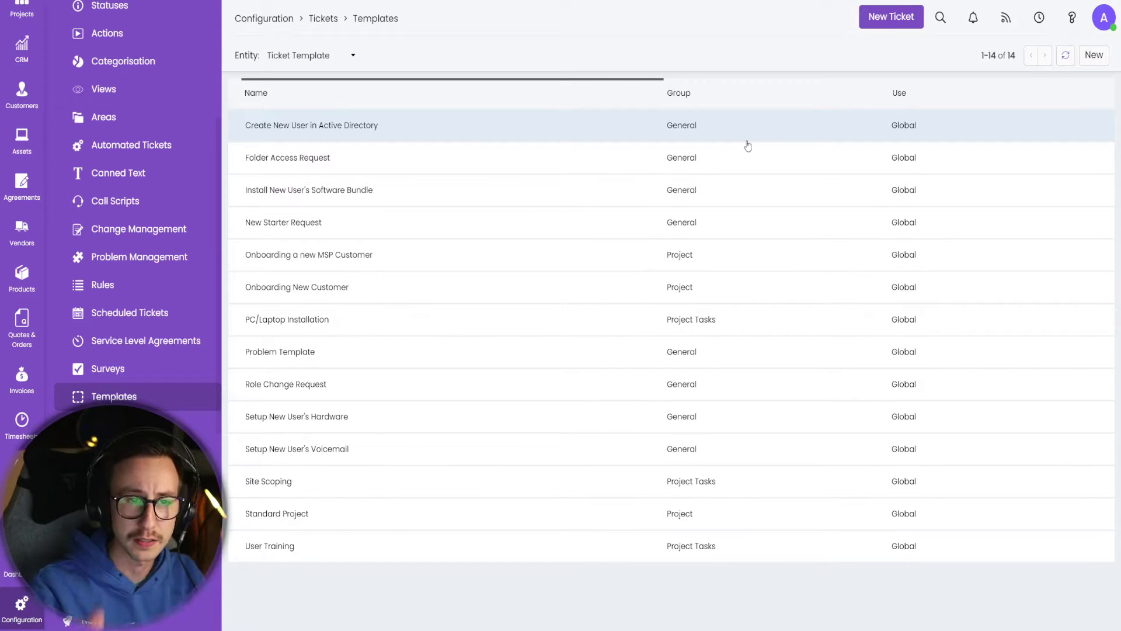
Step: Save a new ticket template 'Cyber Essentials Plus - Project' in the Project group
left_click(1094, 55)
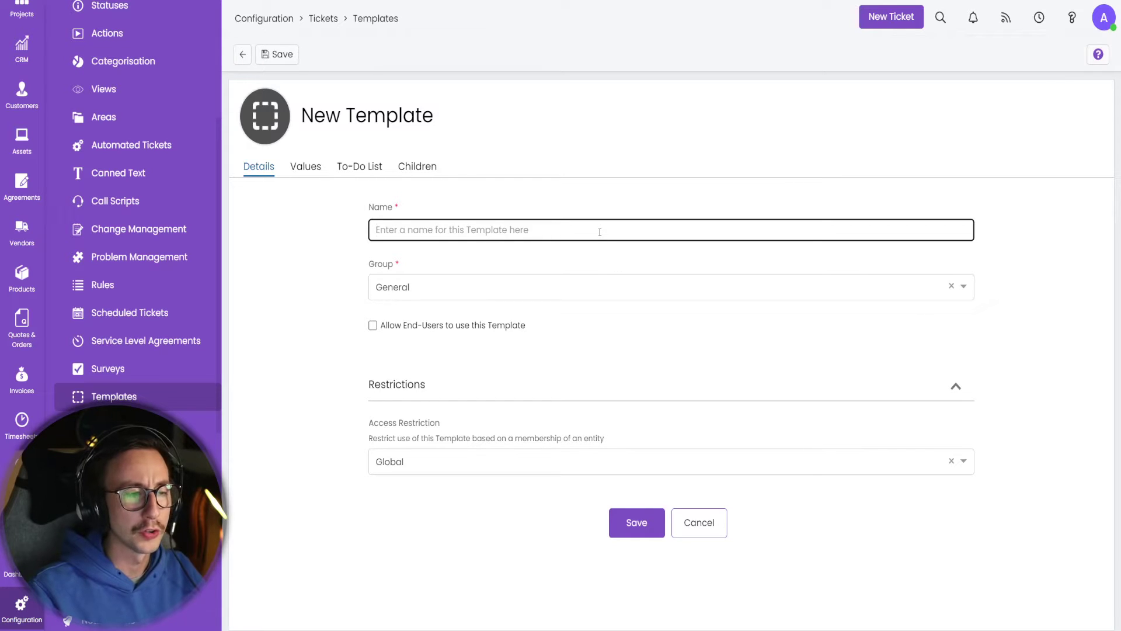
left_click(653, 198)
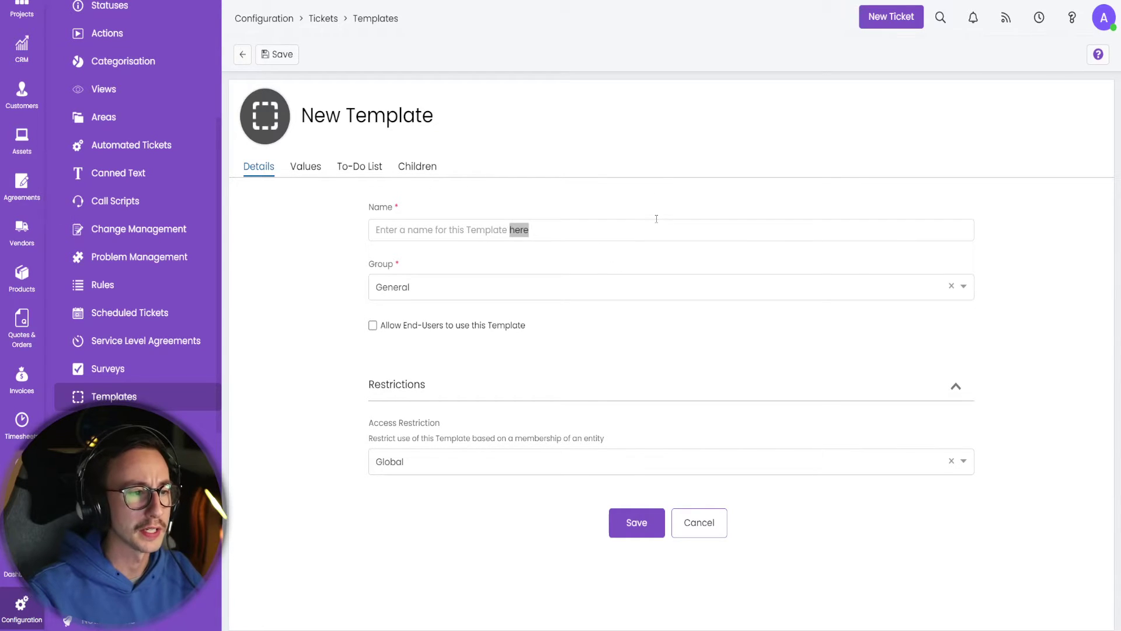
left_click(656, 220)
left_click(659, 204)
left_click(657, 226)
type("Cyber Essentials Plus - IT Readiness")
left_click_drag(527, 229, 465, 233)
type("- Project")
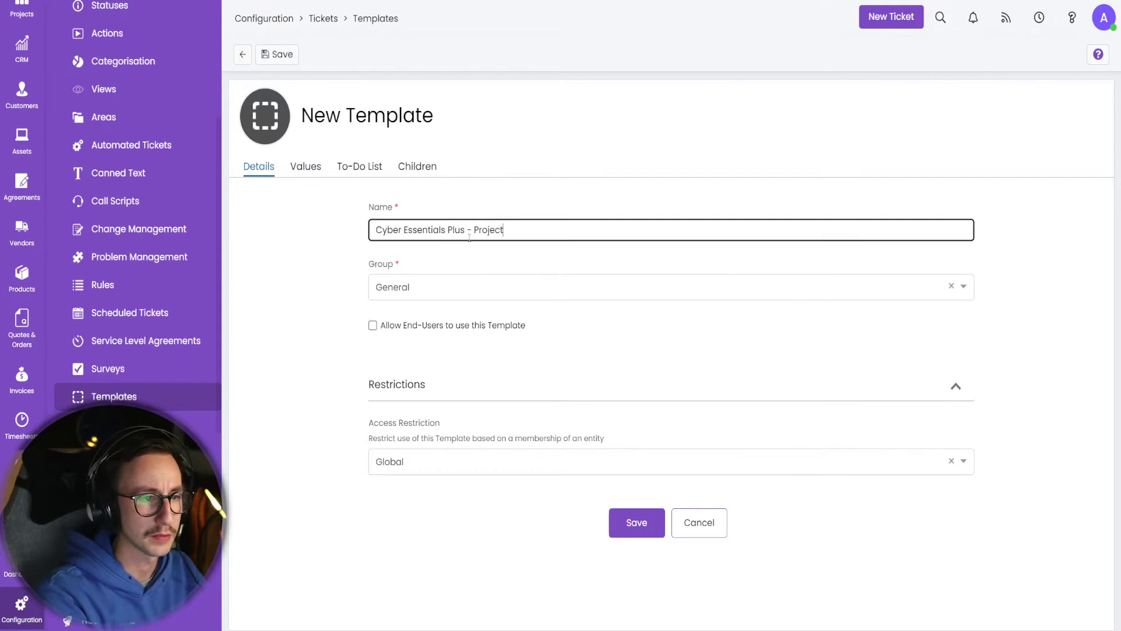
key("ctrl+a")
left_click(449, 292)
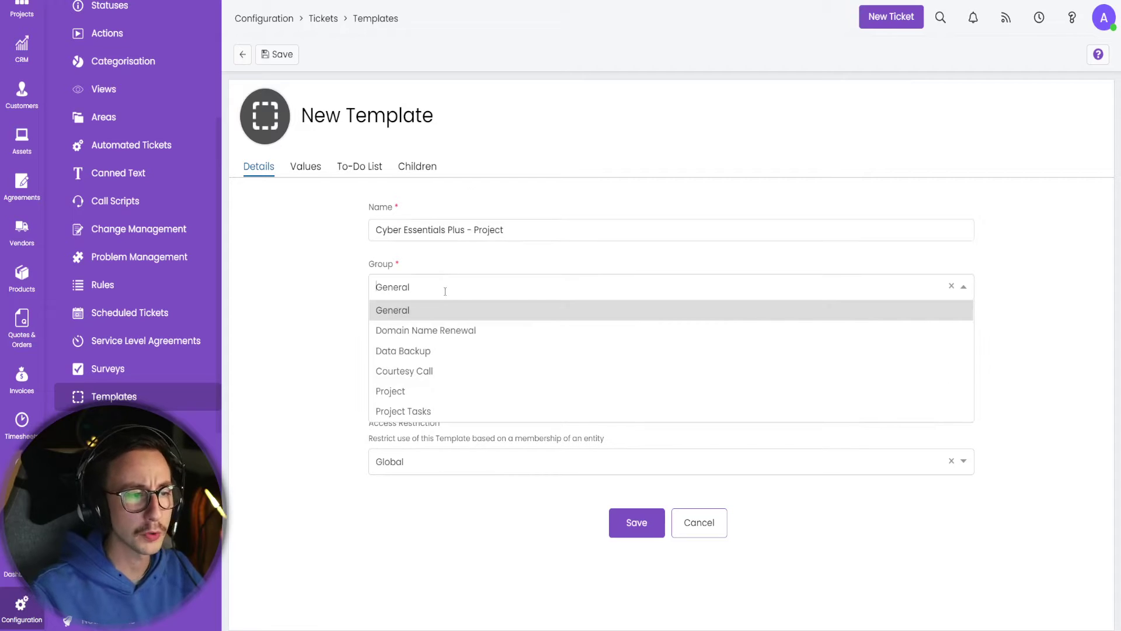
left_click(446, 390)
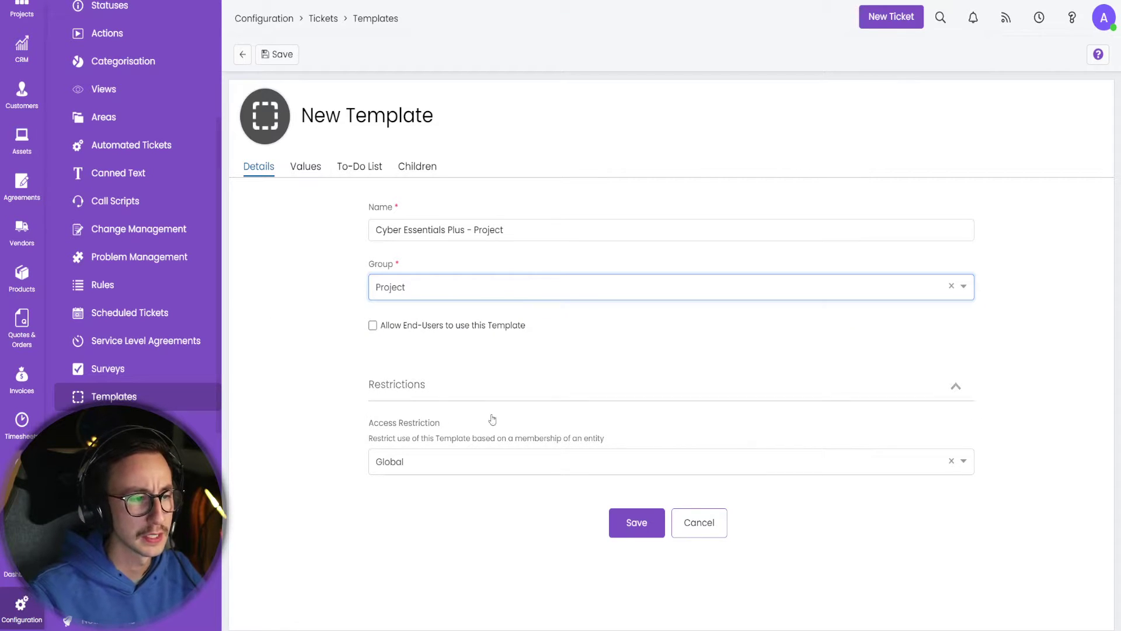
left_click(632, 521)
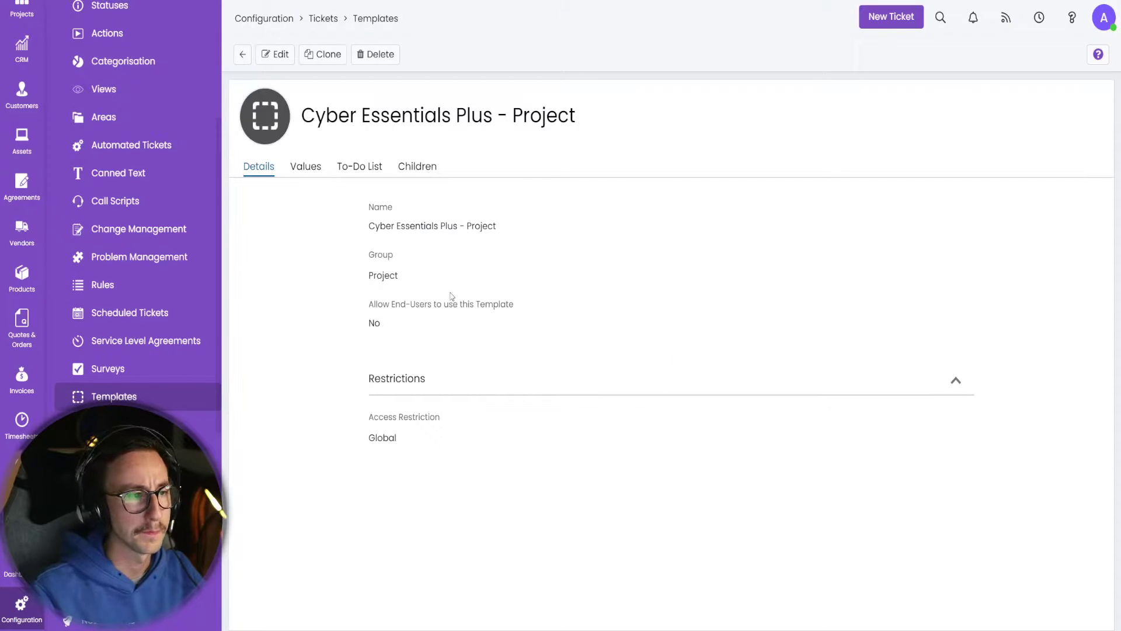
Step: Set the template's Ticket Type to Project and Summary to 'Cyber Essentials Plus - Project', then save
left_click(298, 168)
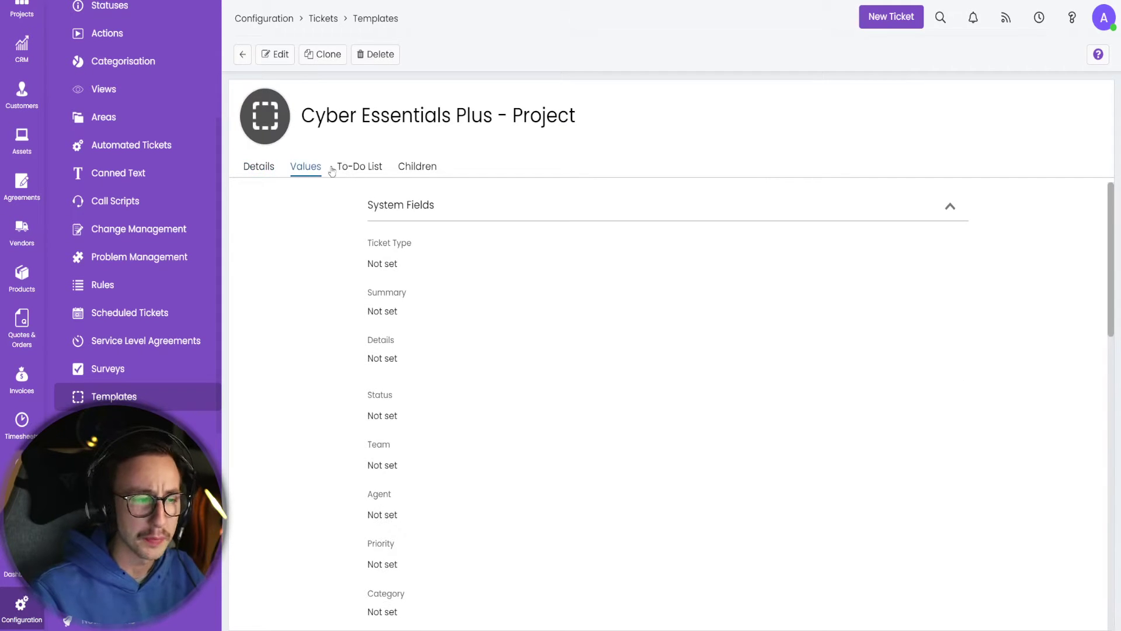
left_click(277, 55)
left_click(447, 266)
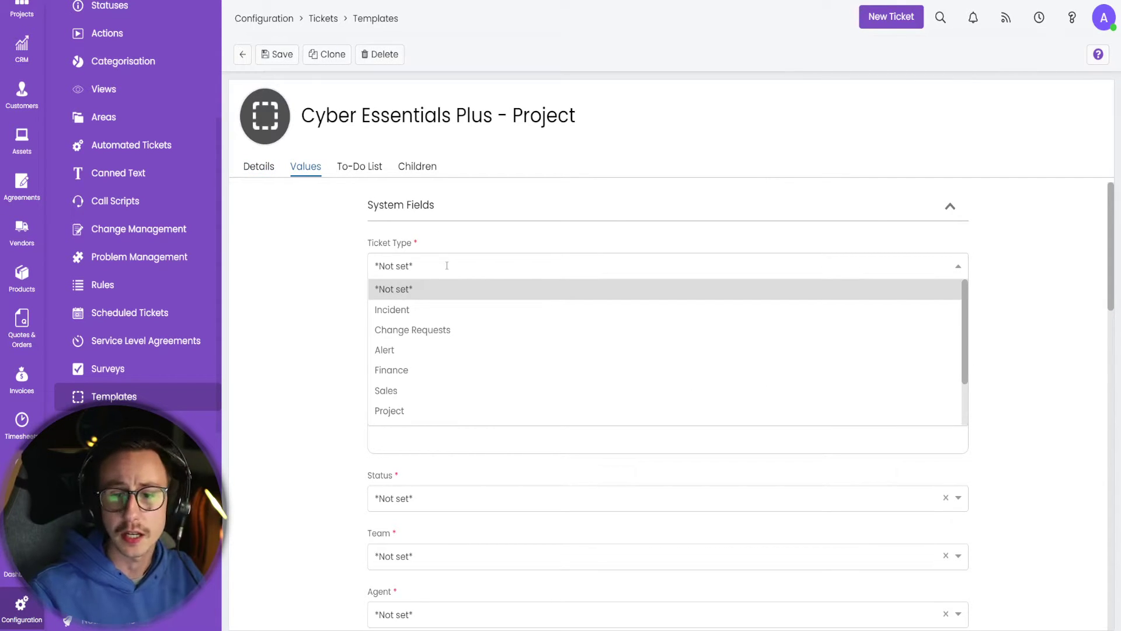
scroll(467, 379, "down", 2)
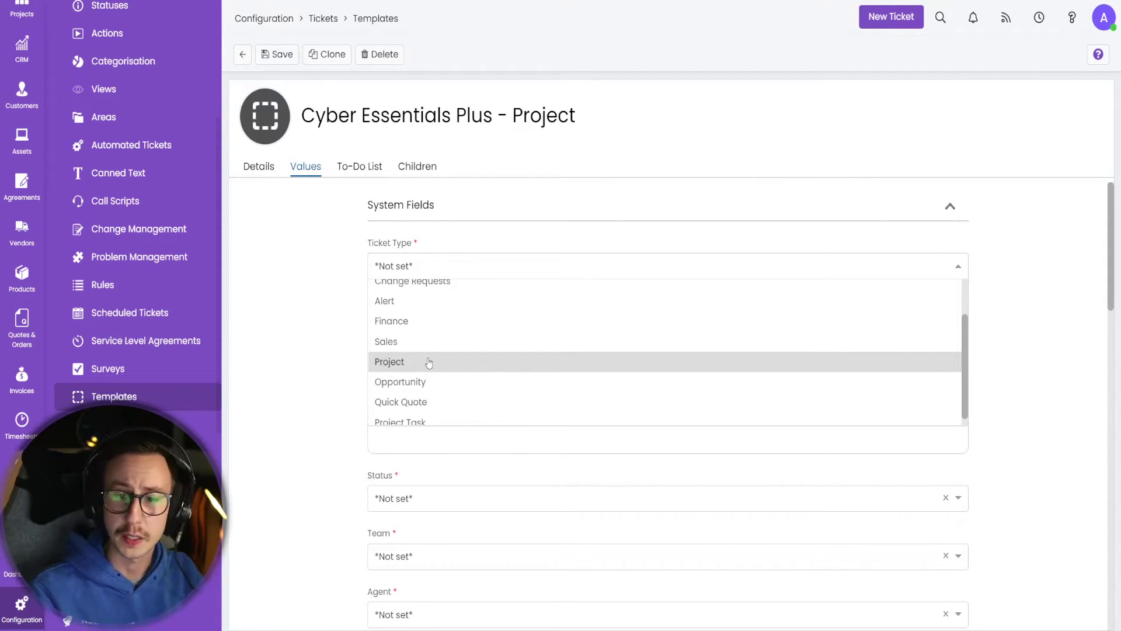
left_click(428, 360)
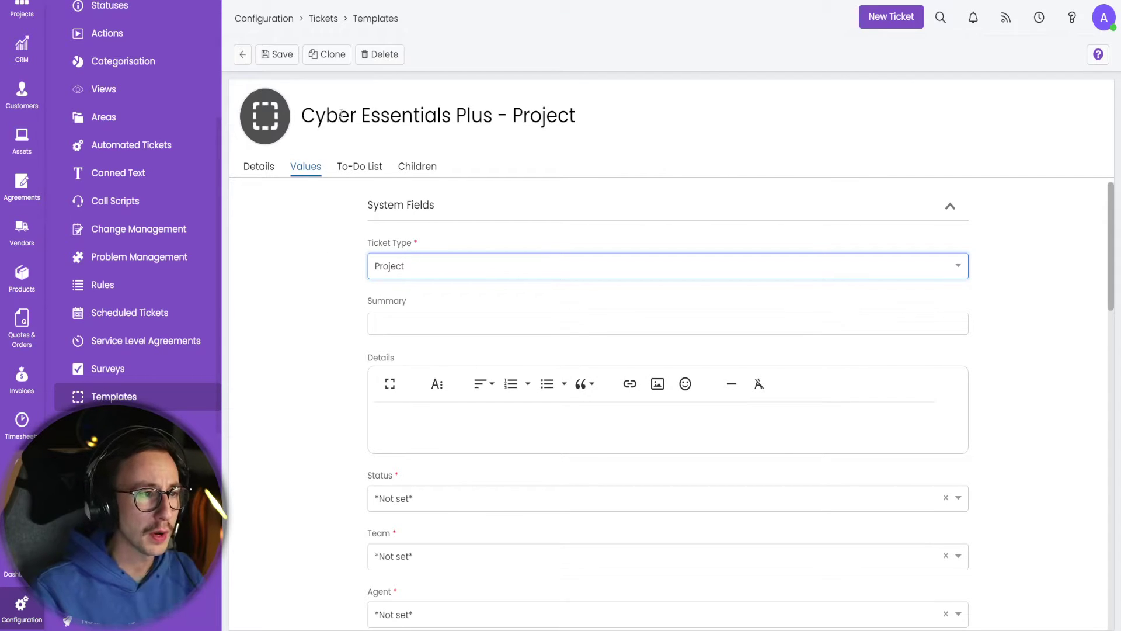
left_click(303, 115)
left_click_drag(303, 114, 579, 116)
key("ctrl+c")
left_click(413, 327)
key("ctrl+v")
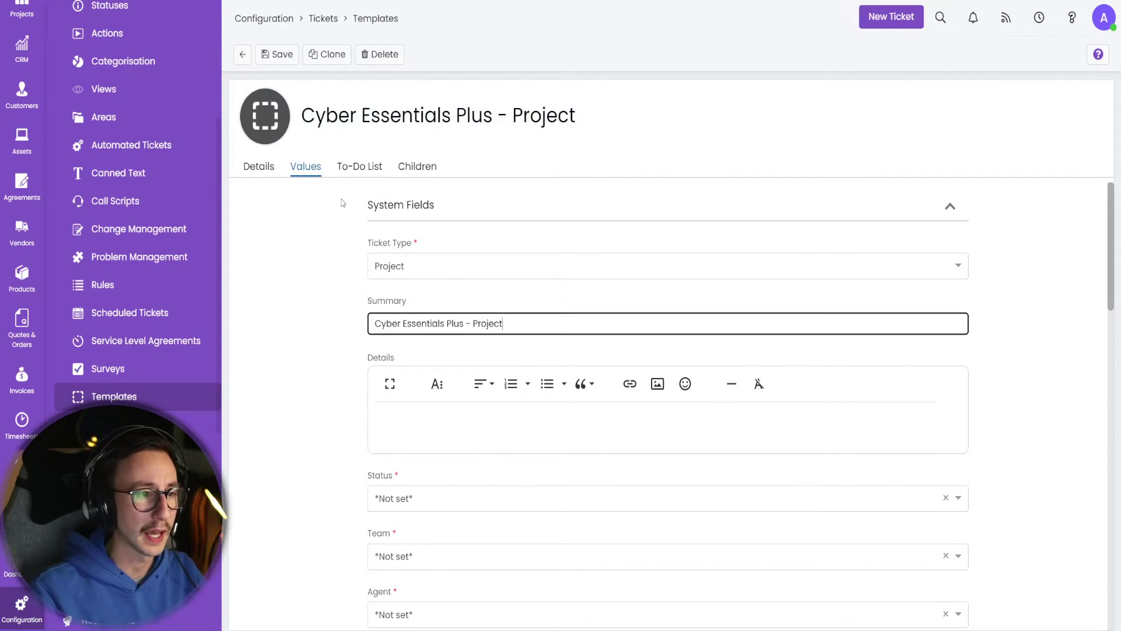
left_click(280, 54)
scroll(21, 146, "up", 2)
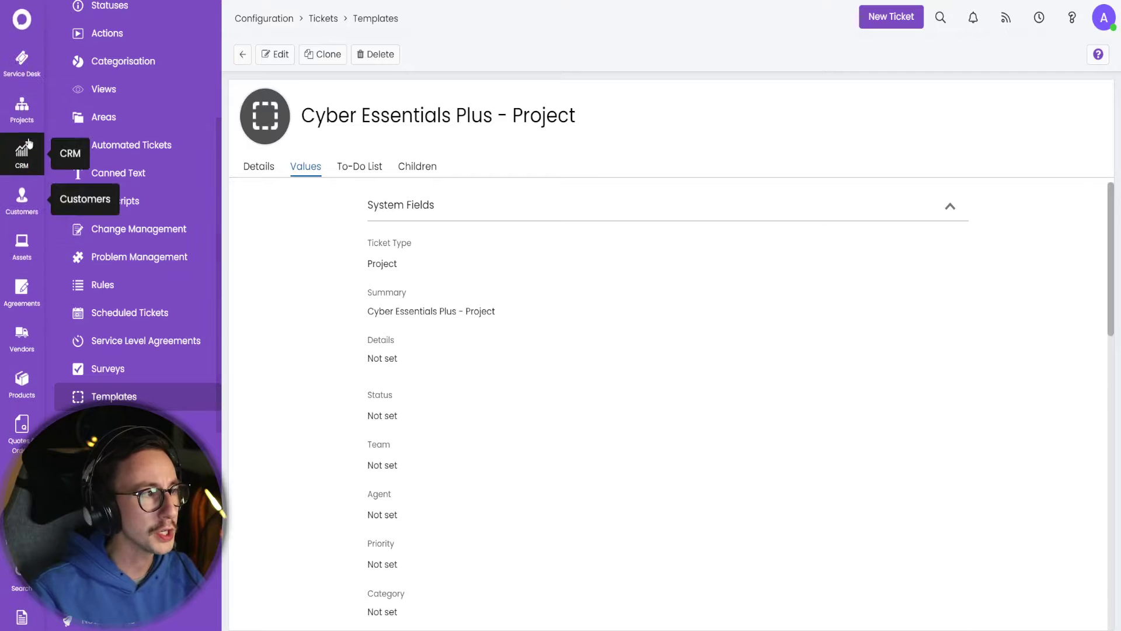
Step: Start a new project in Projects with General User as the end-user
left_click(22, 111)
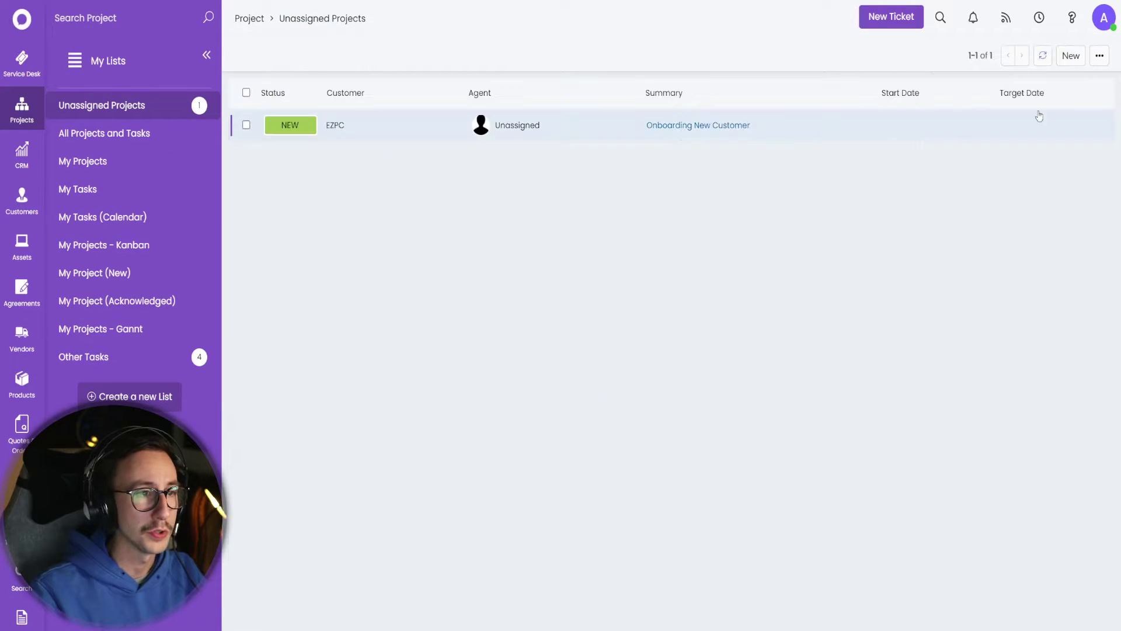
left_click(1071, 55)
left_click(1046, 111)
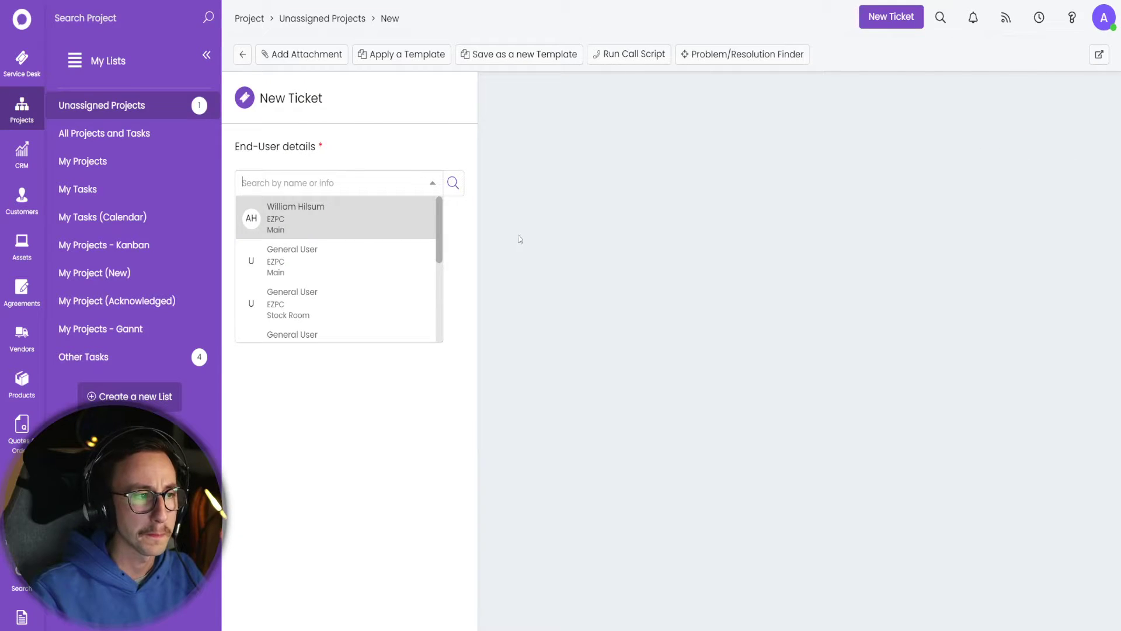
left_click(328, 264)
Step: Apply the Cyber Essentials Plus - Project template to the new project
left_click(422, 56)
left_click(498, 155)
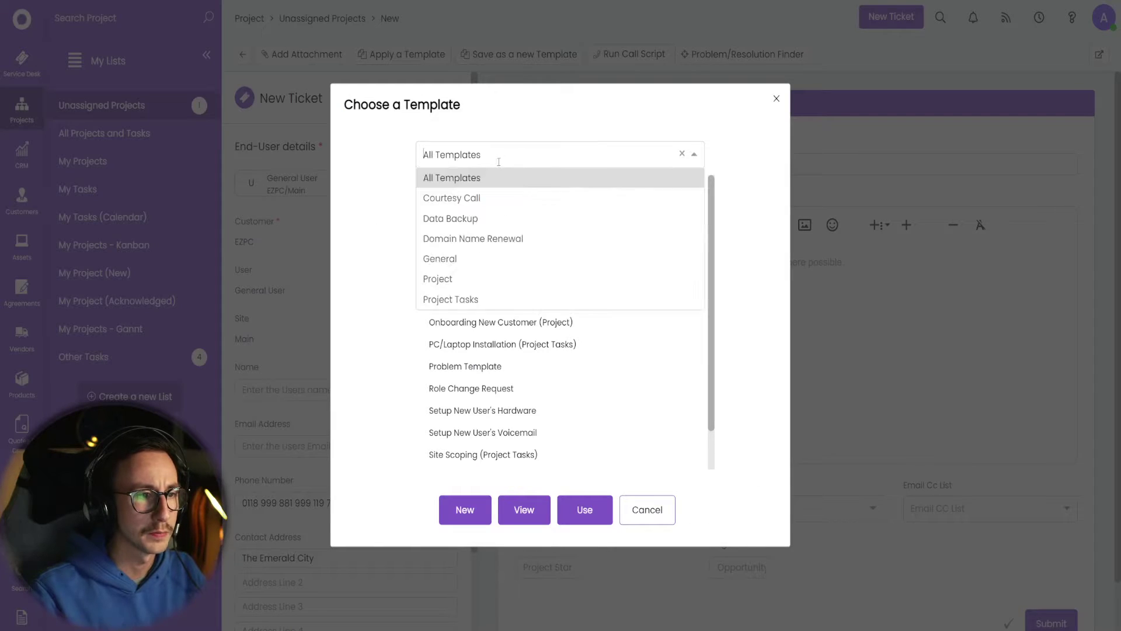
left_click(464, 278)
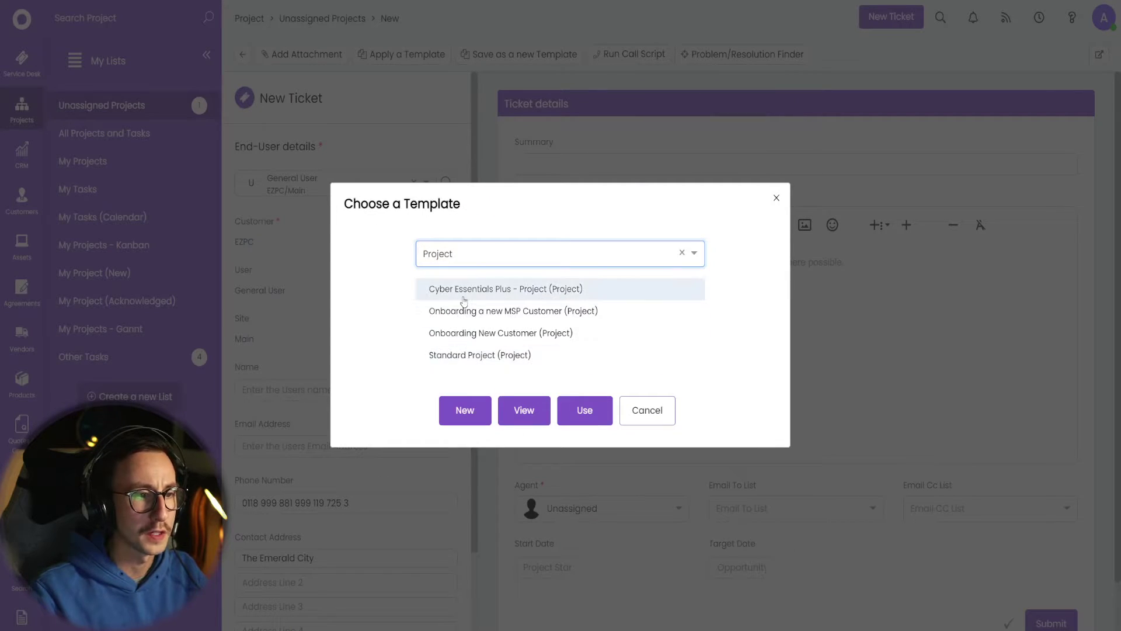
left_click(472, 295)
left_click(582, 411)
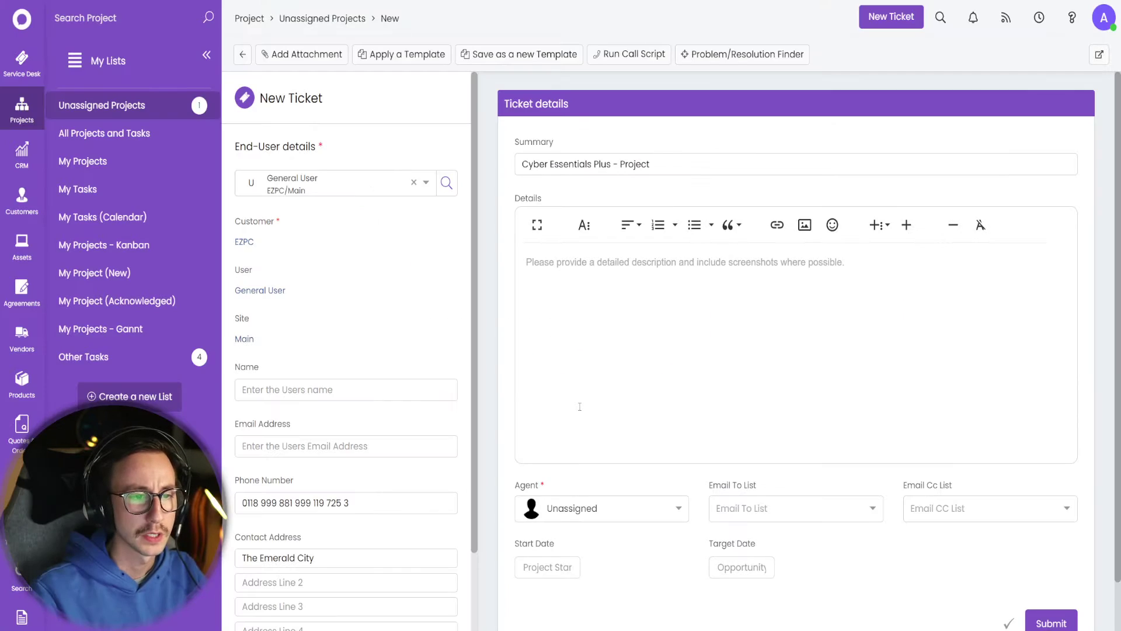
scroll(650, 293, "down", 1)
scroll(717, 355, "up", 1)
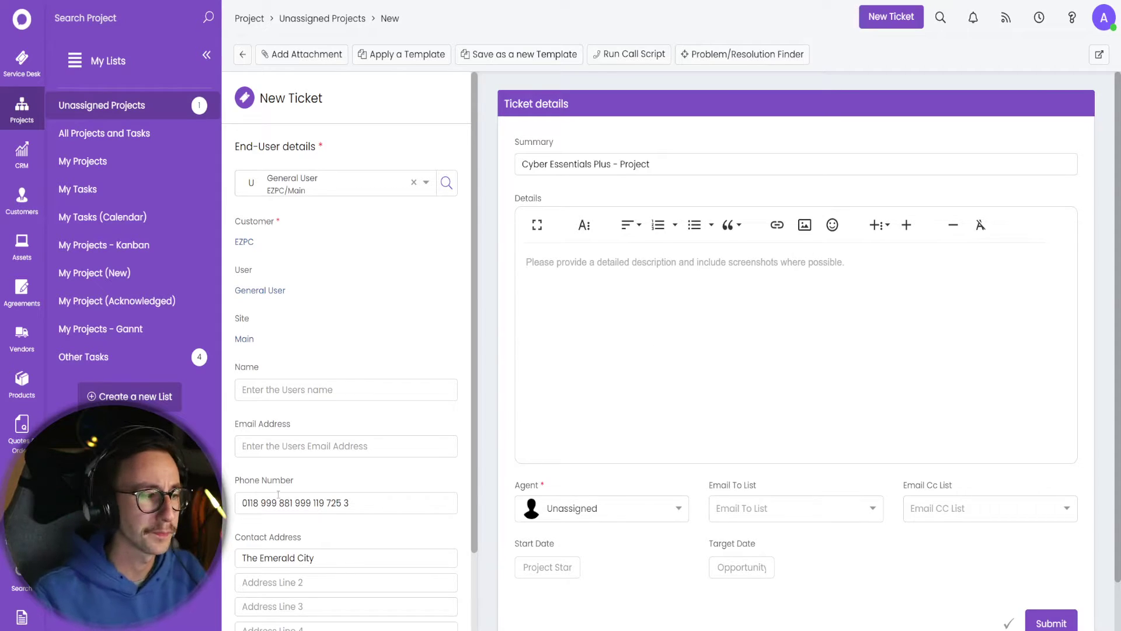
scroll(21, 350, "down", 3)
Step: Open the Project ticket type under Configuration > Tickets > Ticket Types
left_click(203, 315)
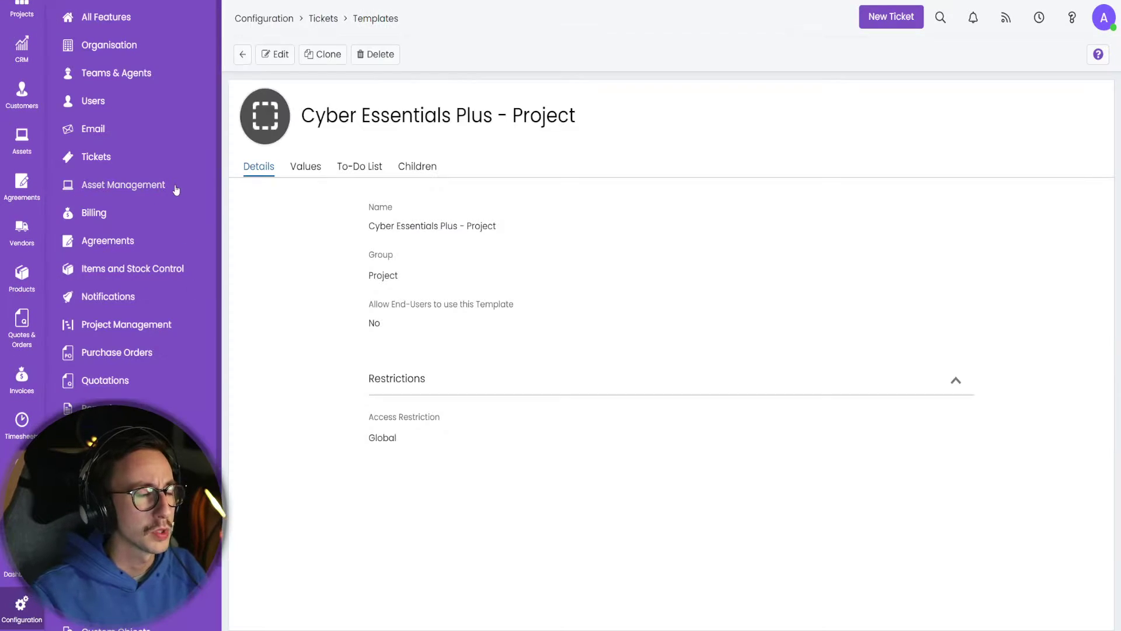
left_click(134, 167)
left_click(138, 215)
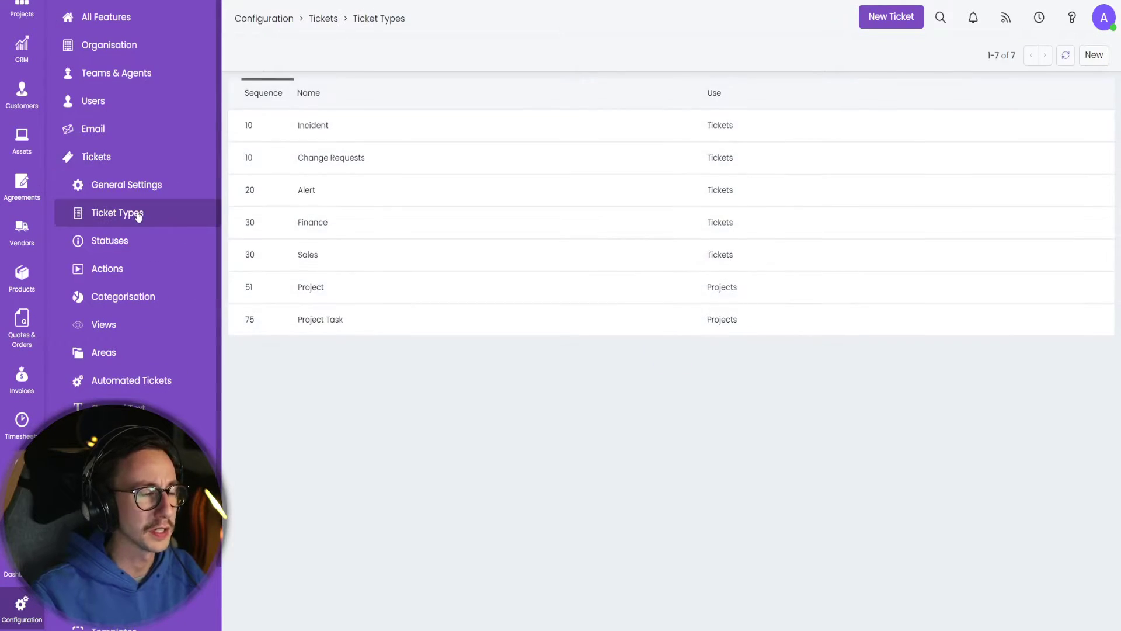
left_click(375, 281)
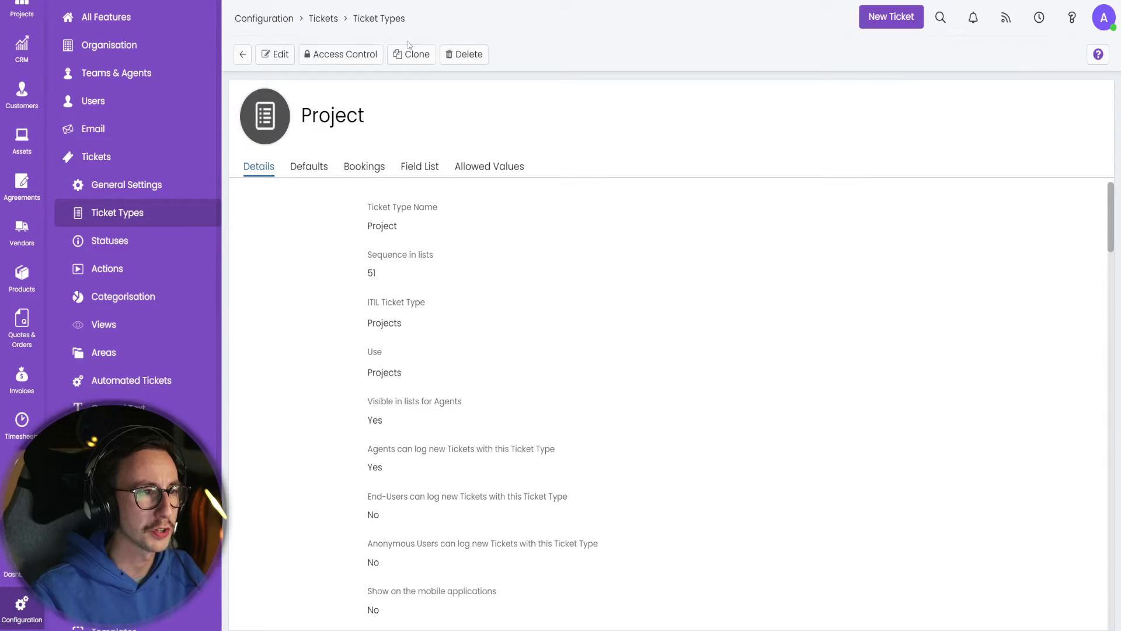
Step: Clone the Project ticket type as 'Cyber Essentials Plus - Project' and save
left_click(420, 66)
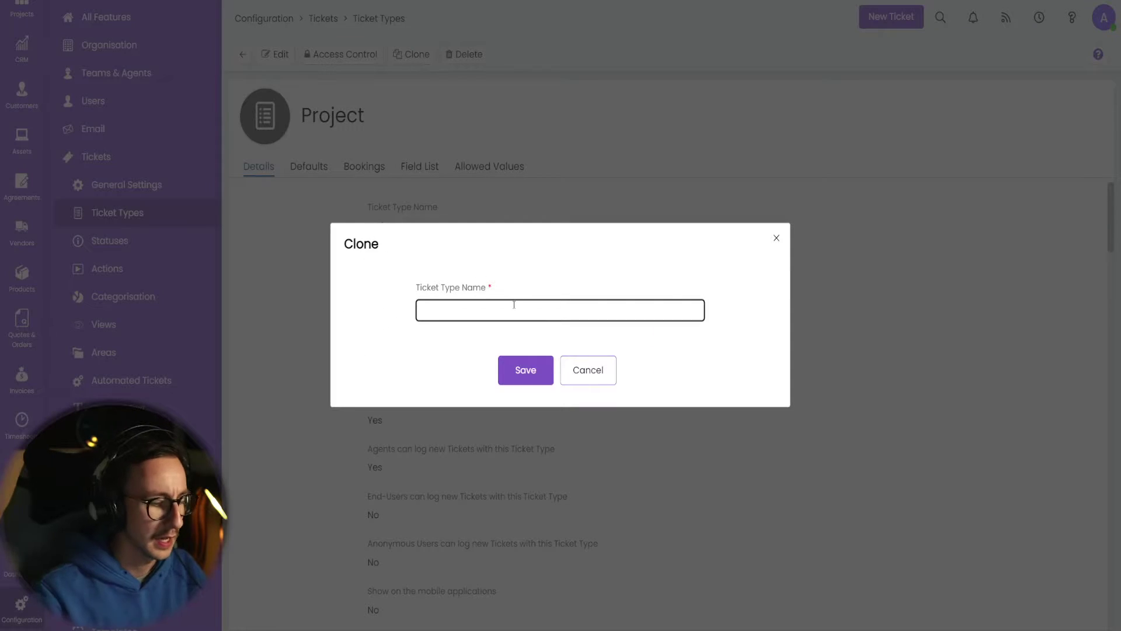
type("Cyber")
key("Down")
key("Return")
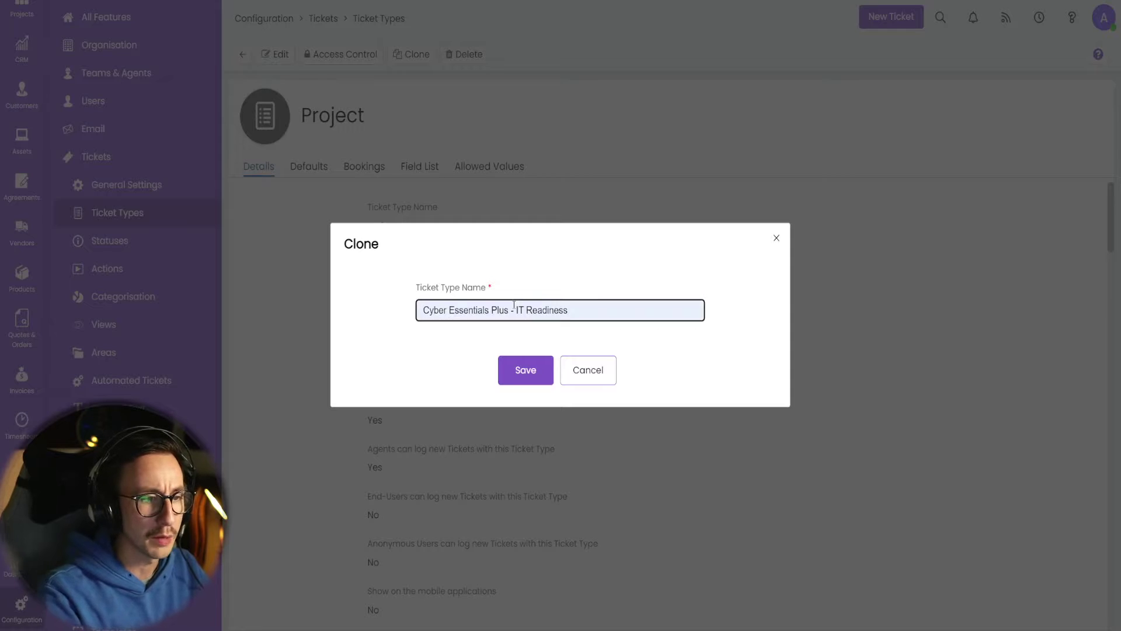
left_click_drag(576, 311, 516, 326)
key("BackSpace")
type("Project")
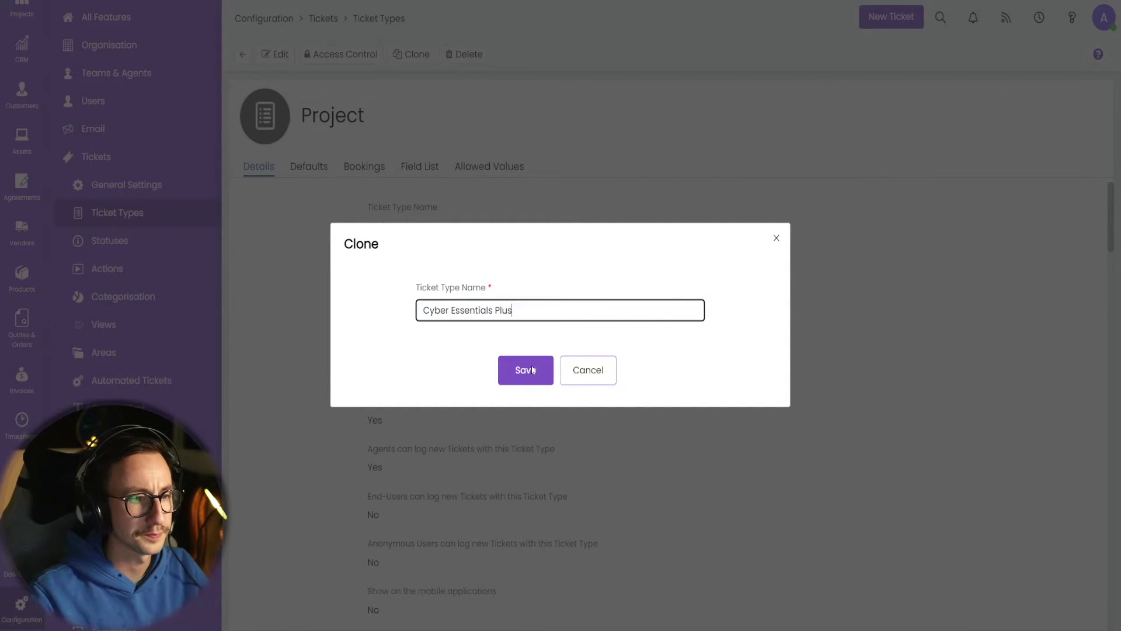
left_click(532, 358)
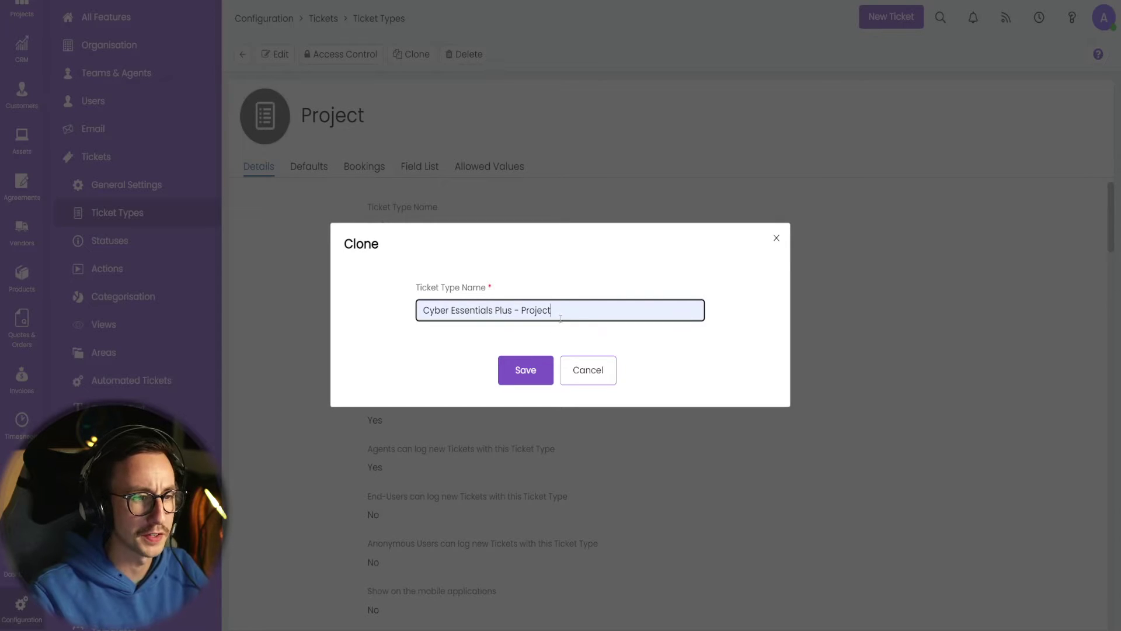
left_click_drag(552, 310, 422, 310)
left_click(523, 371)
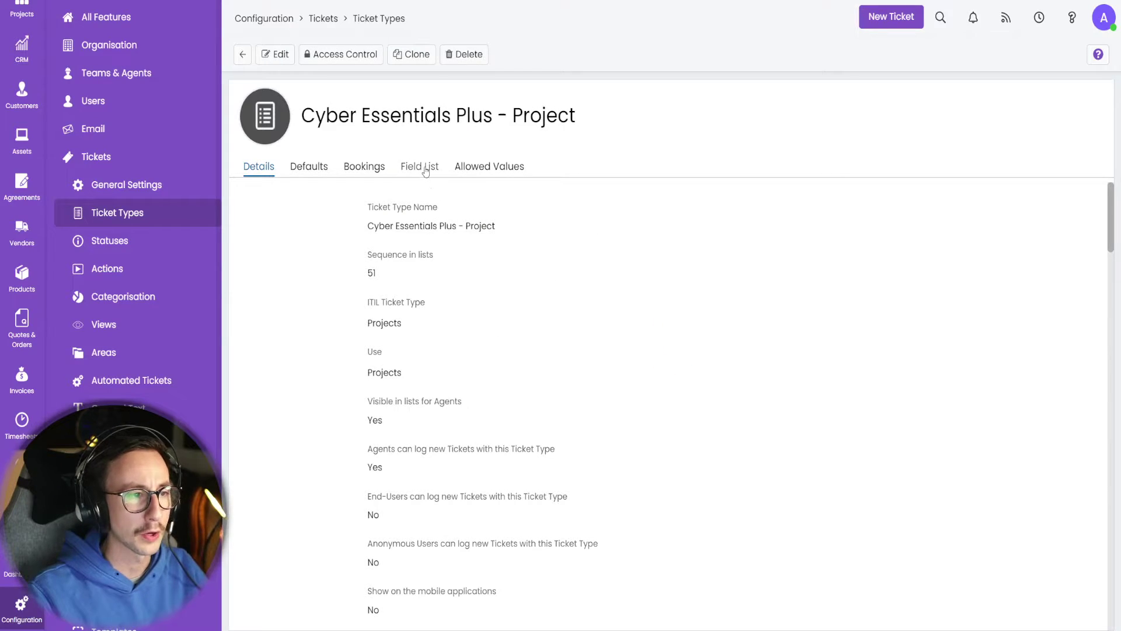
Step: Remove the Email To List and Email Cc List fields from the ticket type's field list
left_click(426, 169)
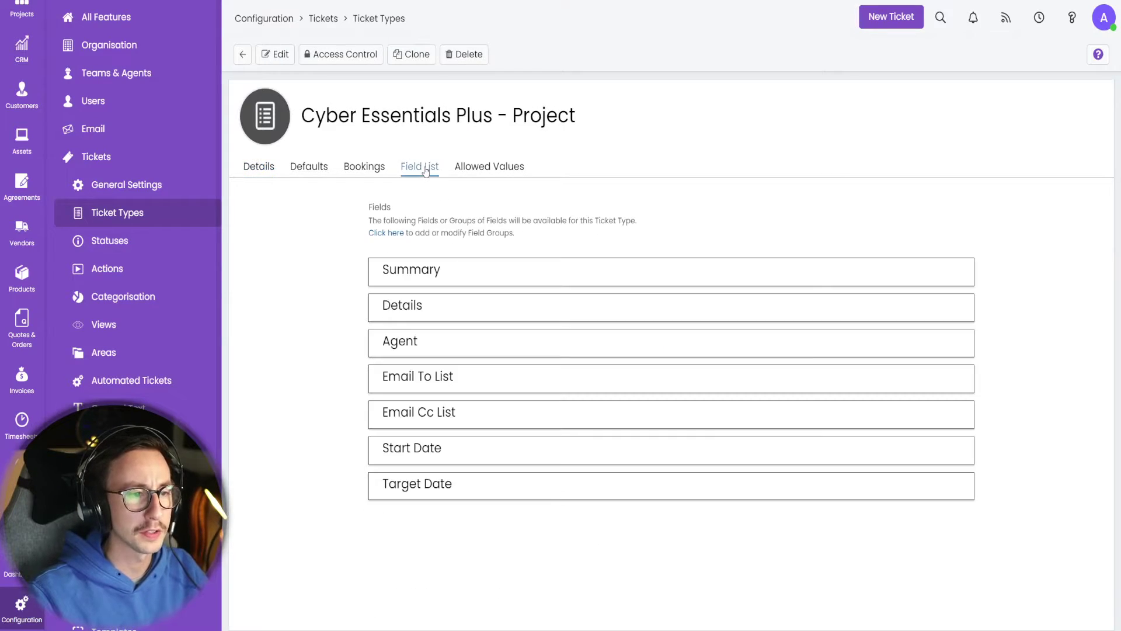
left_click_drag(426, 293, 476, 483)
left_click(293, 75)
left_click(285, 56)
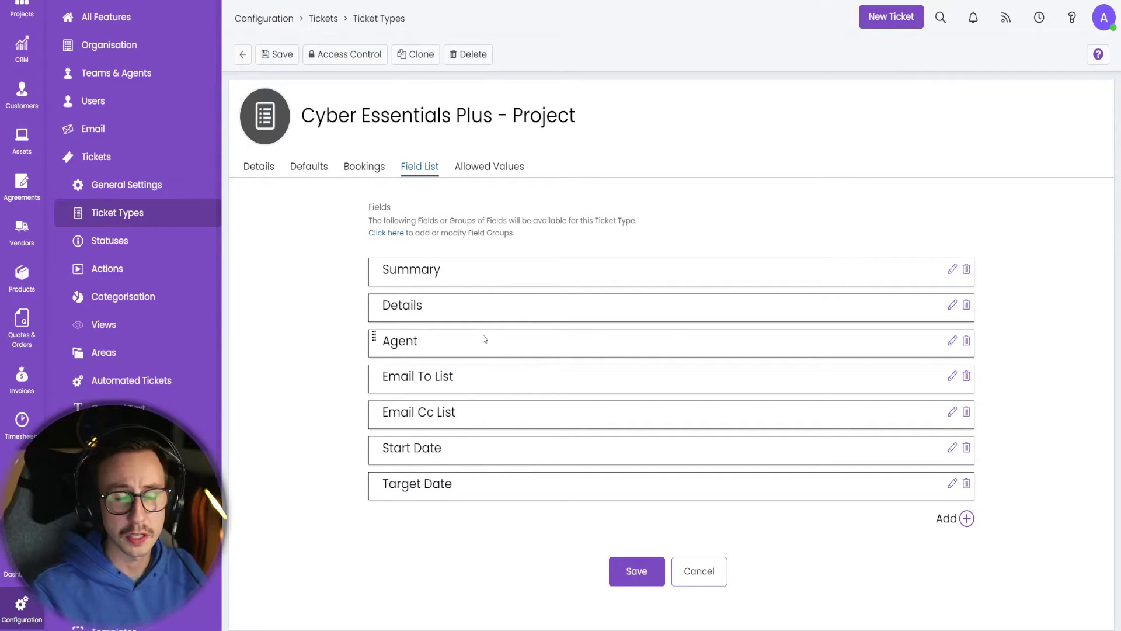
left_click(967, 377)
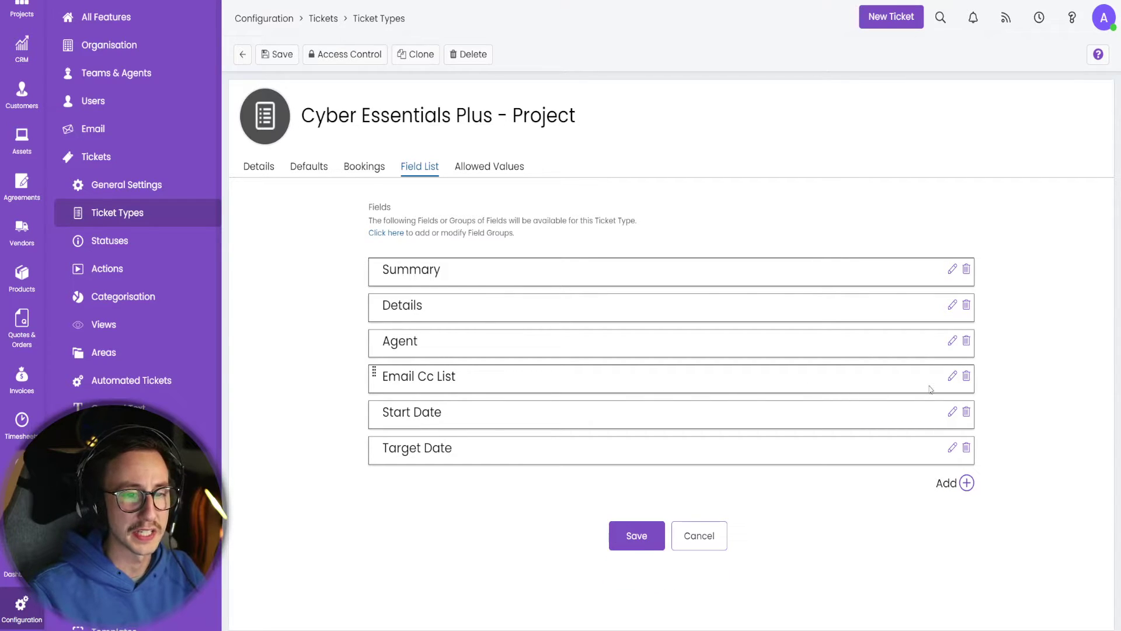
left_click(966, 376)
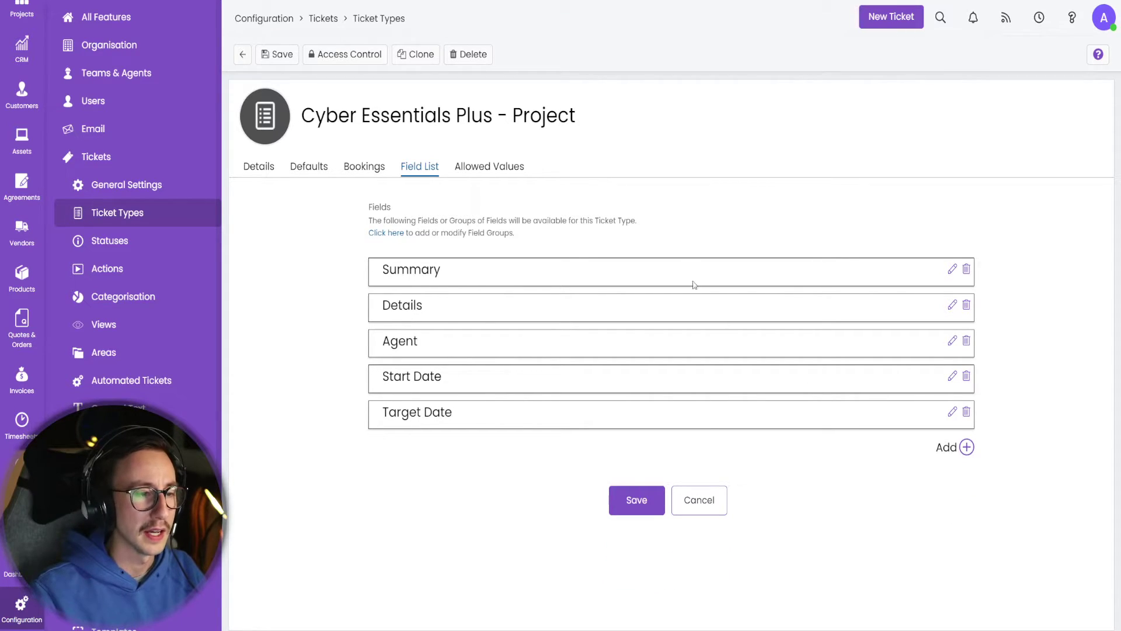
Step: Add the Cost Centre (CFcostCentre) field and save the field list
left_click(966, 448)
left_click(484, 330)
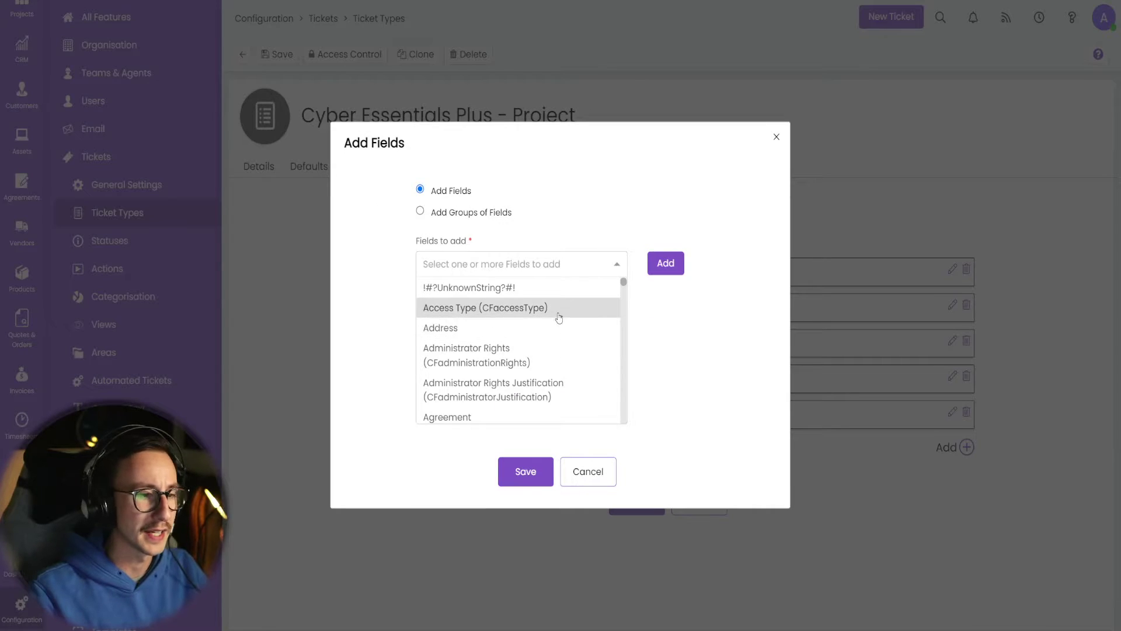
type("cf")
scroll(559, 322, "down", 5)
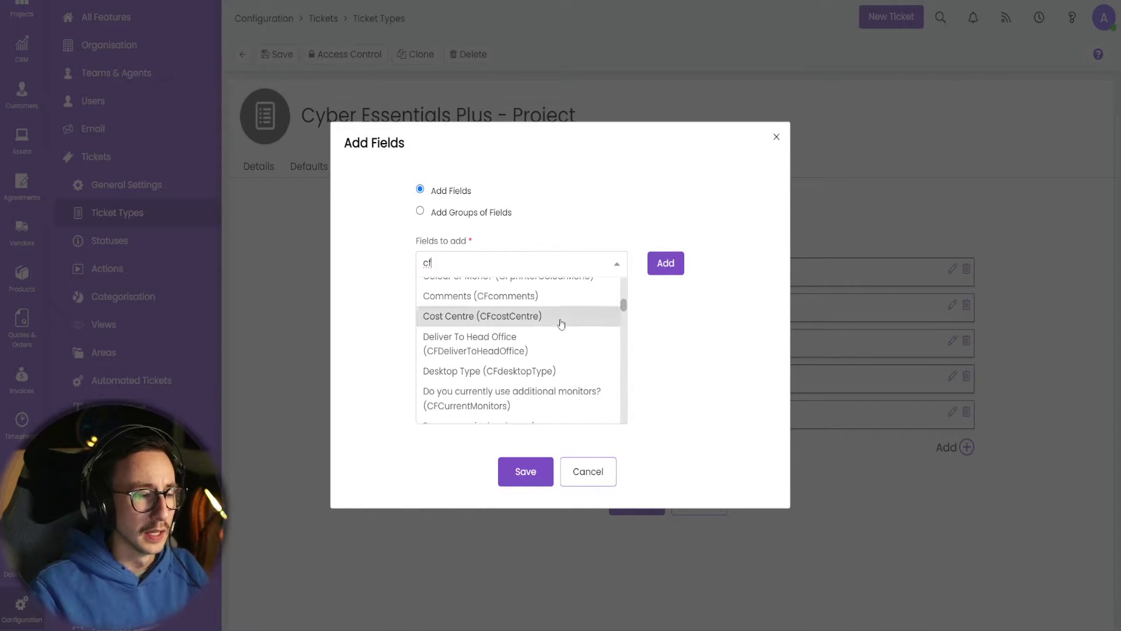
left_click(561, 323)
left_click(538, 450)
left_click(524, 398)
left_click(645, 549)
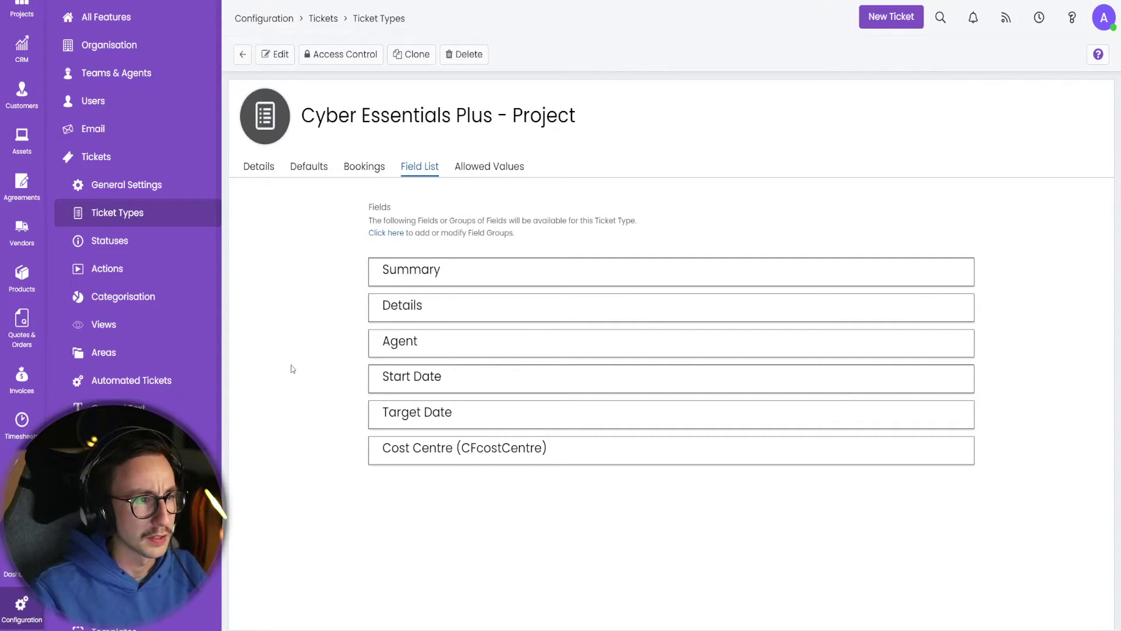
scroll(143, 289, "down", 3)
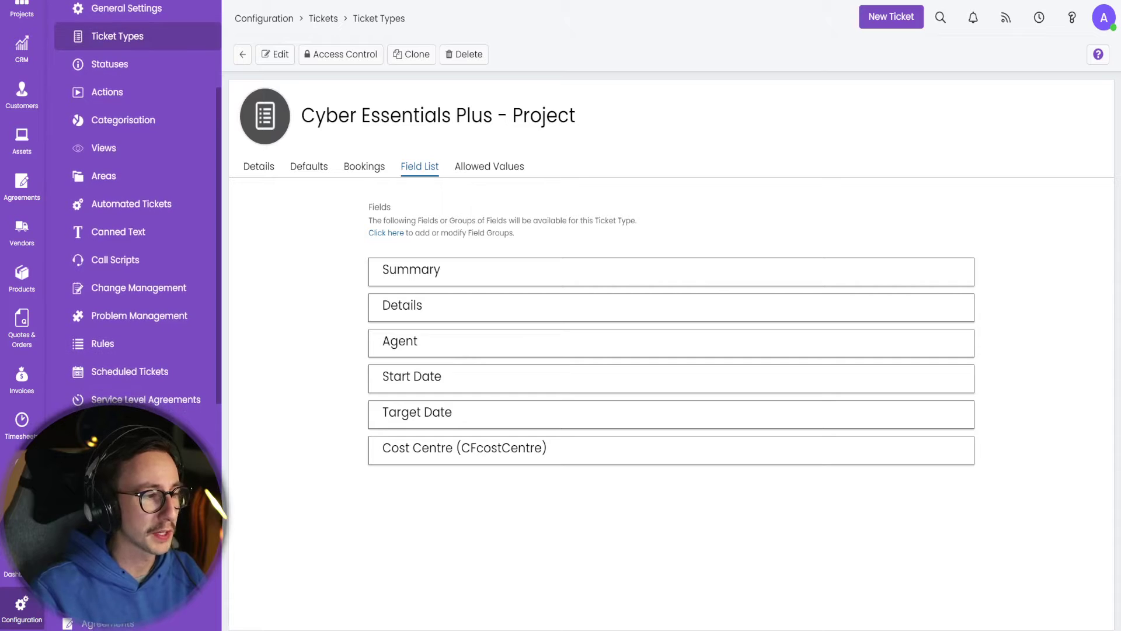
Step: In the Cyber Essentials Plus - Project template's Values, set Ticket Type to Cyber Essentials Plus - Project and save
left_click(243, 54)
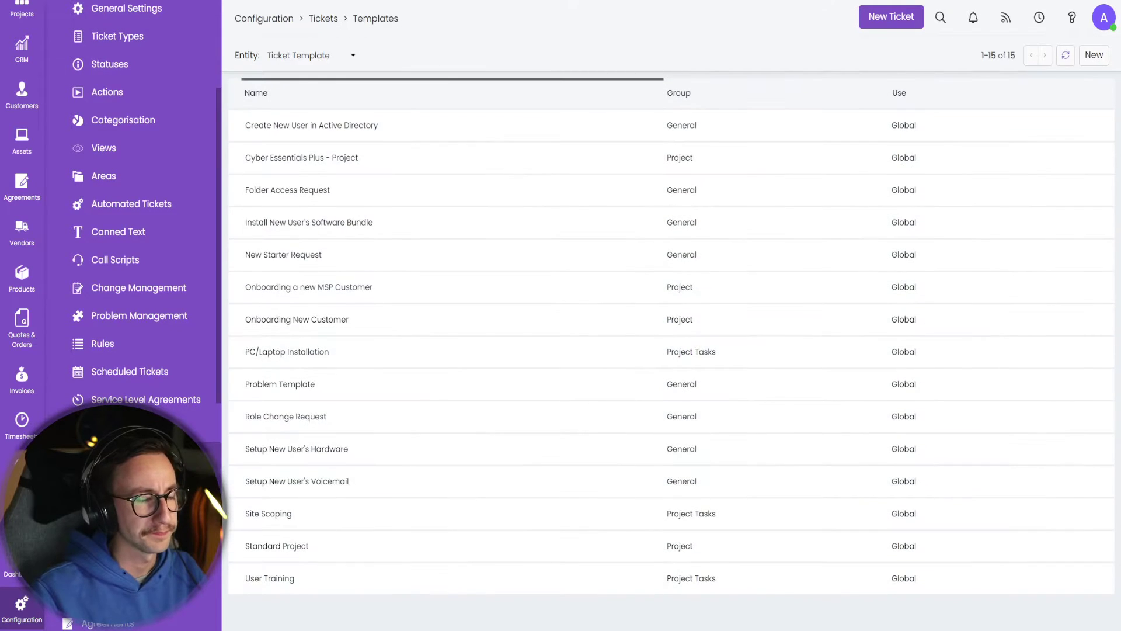
left_click(357, 159)
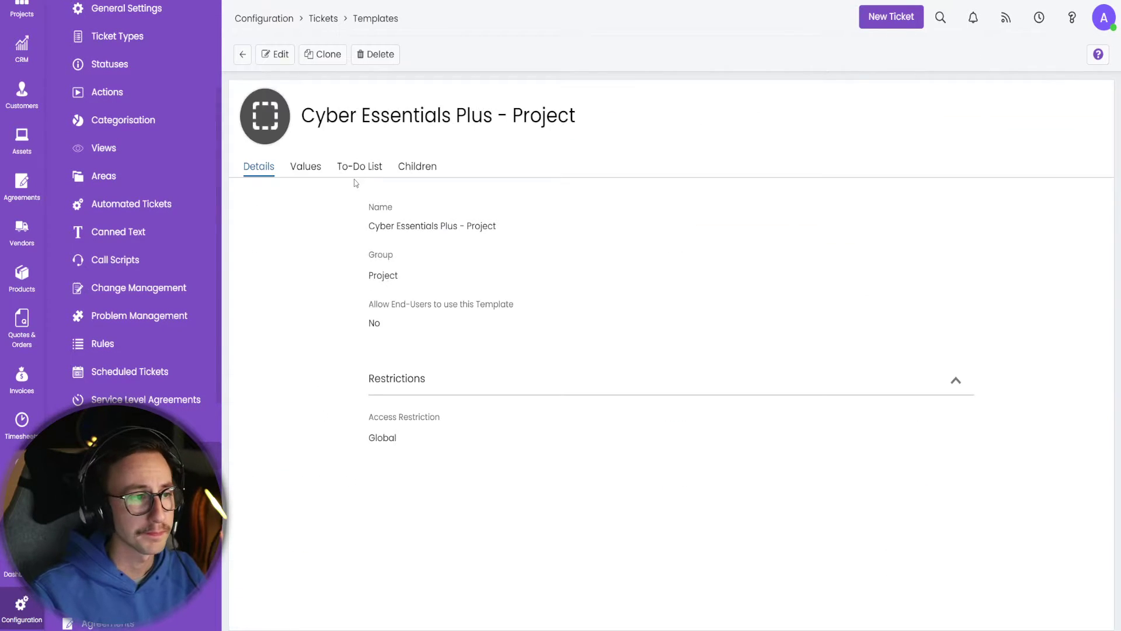
left_click(305, 166)
left_click(274, 59)
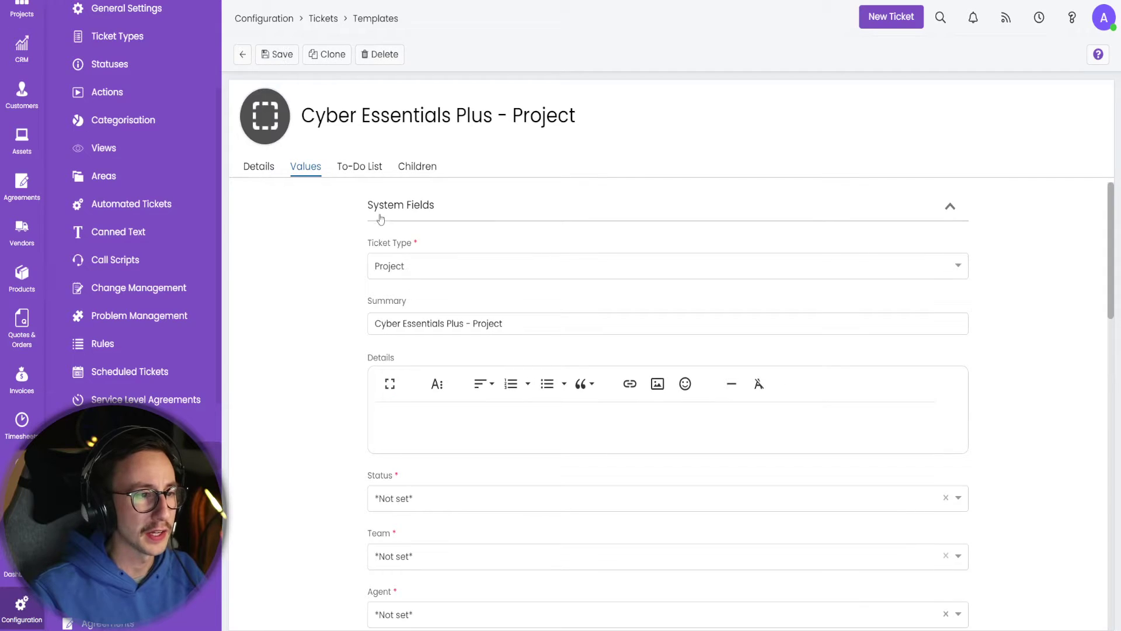
left_click(424, 267)
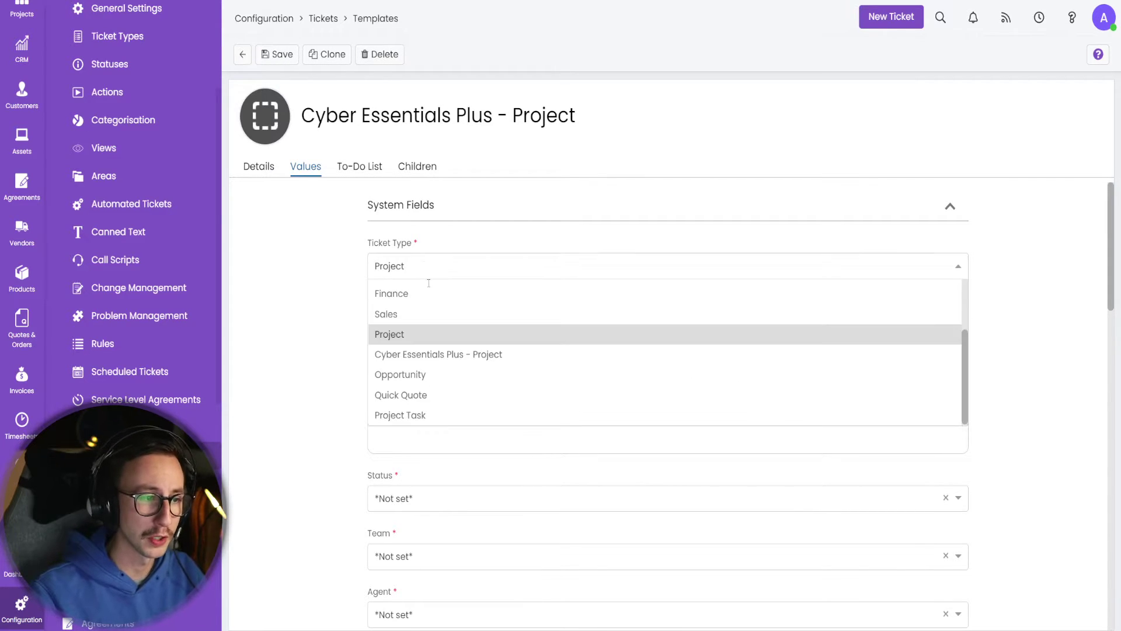
left_click(458, 354)
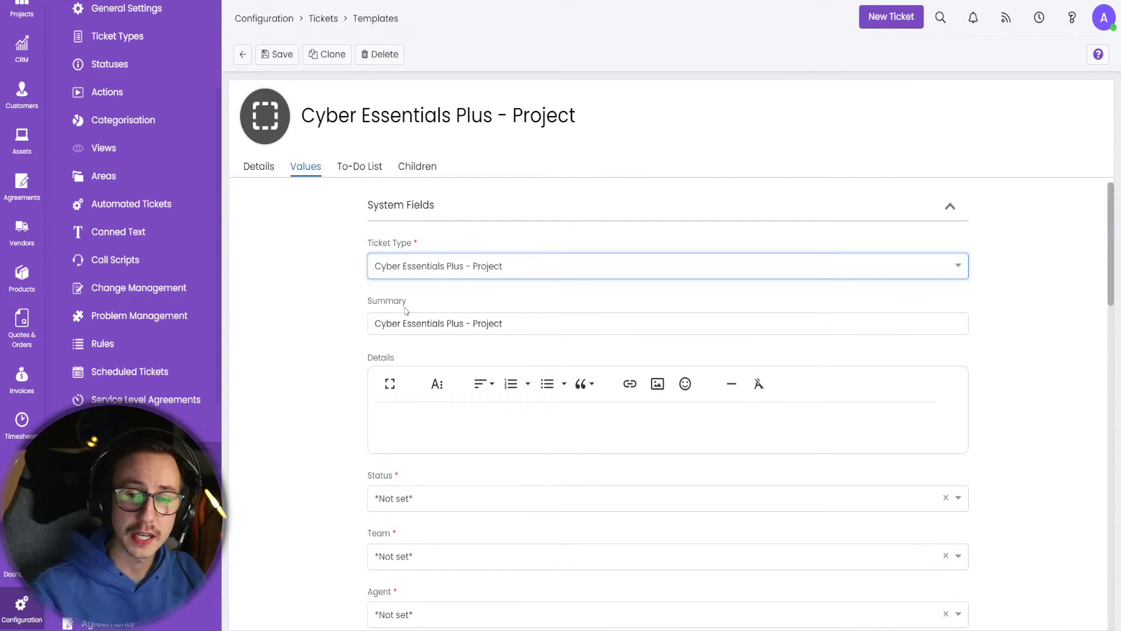
left_click(277, 54)
Step: Start a new project and apply the Project-category Cyber Essentials Plus - Project template
scroll(14, 86, "up", 2)
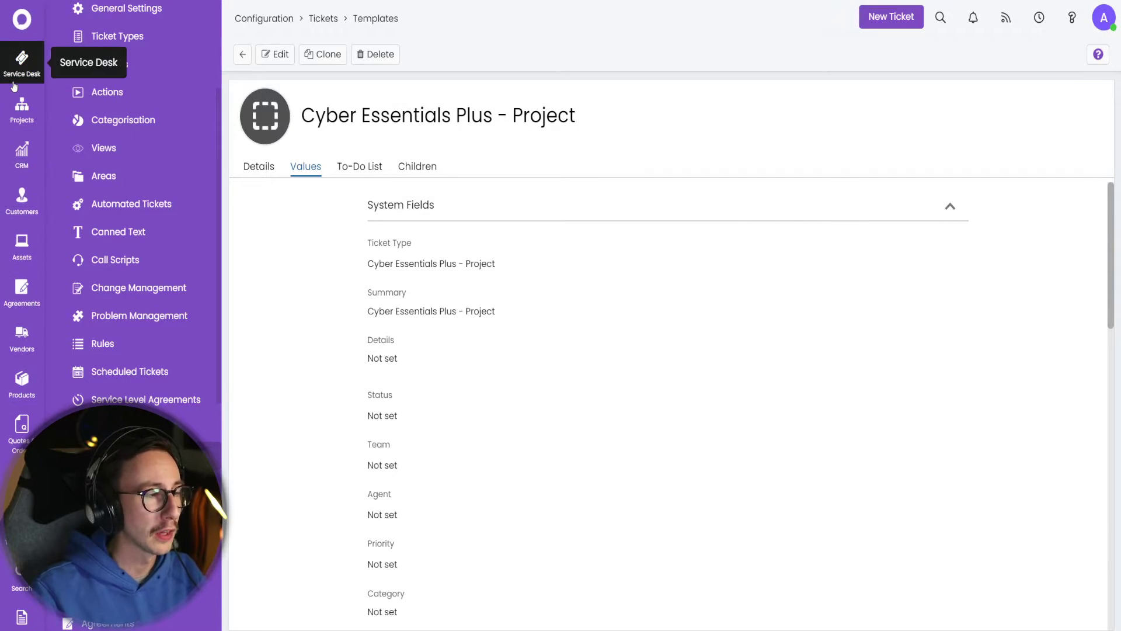
left_click(14, 86)
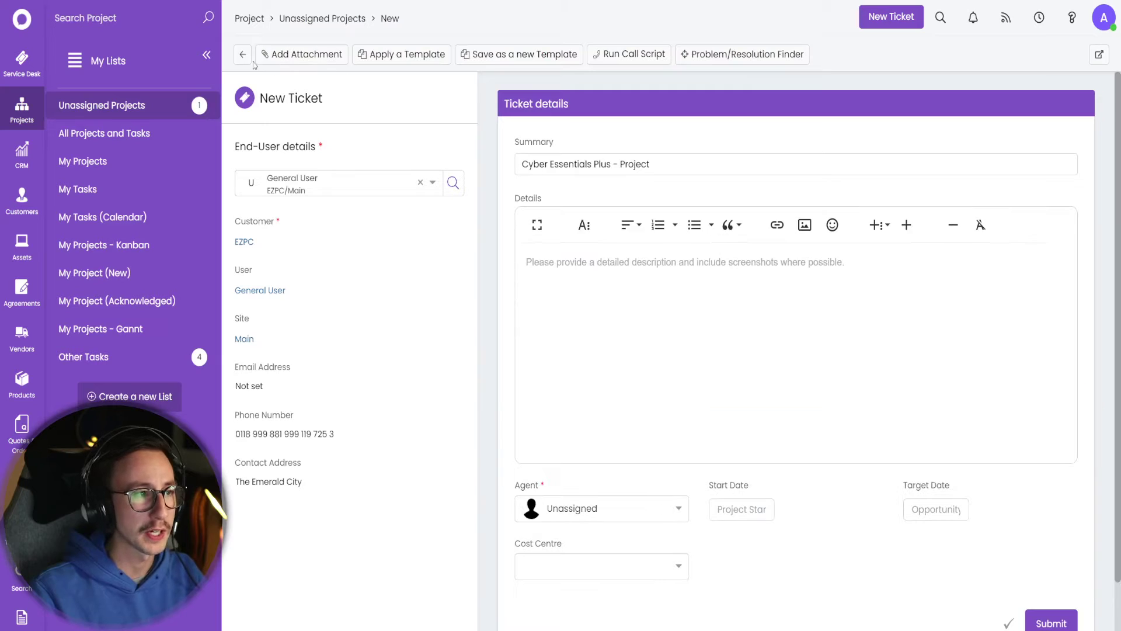
left_click(242, 55)
left_click(1071, 55)
left_click(1058, 111)
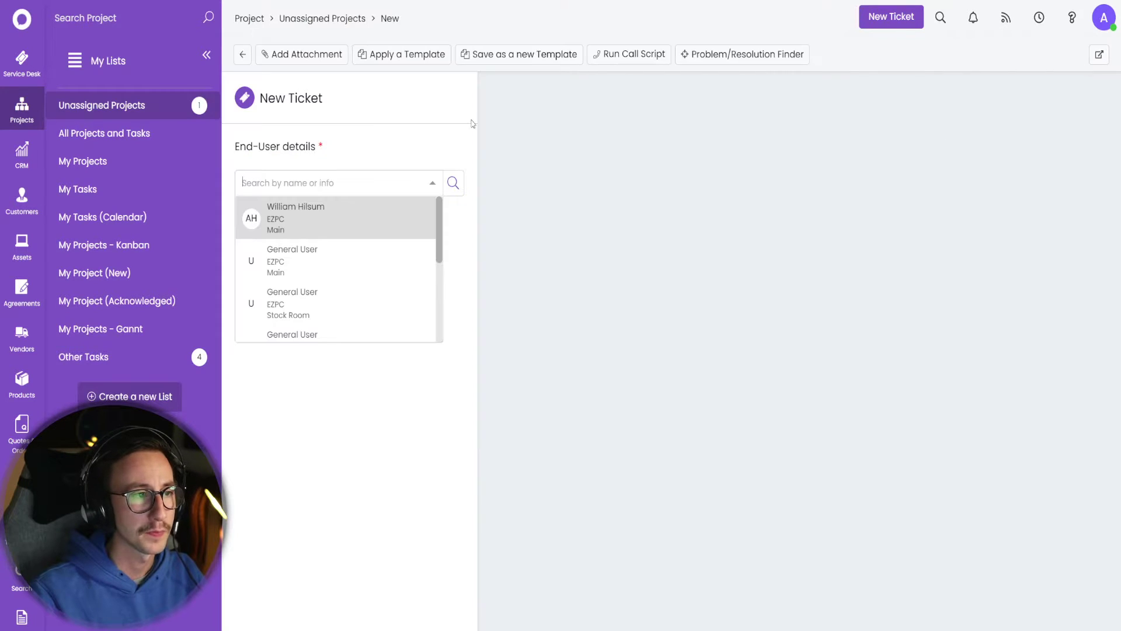
left_click(403, 54)
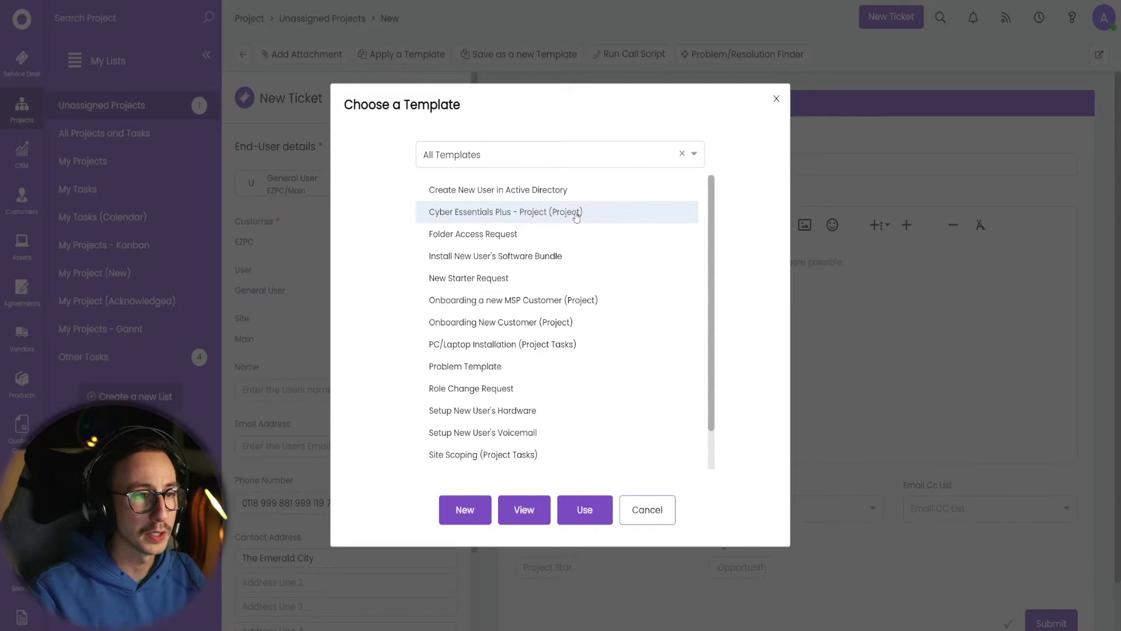
left_click(497, 155)
left_click(461, 278)
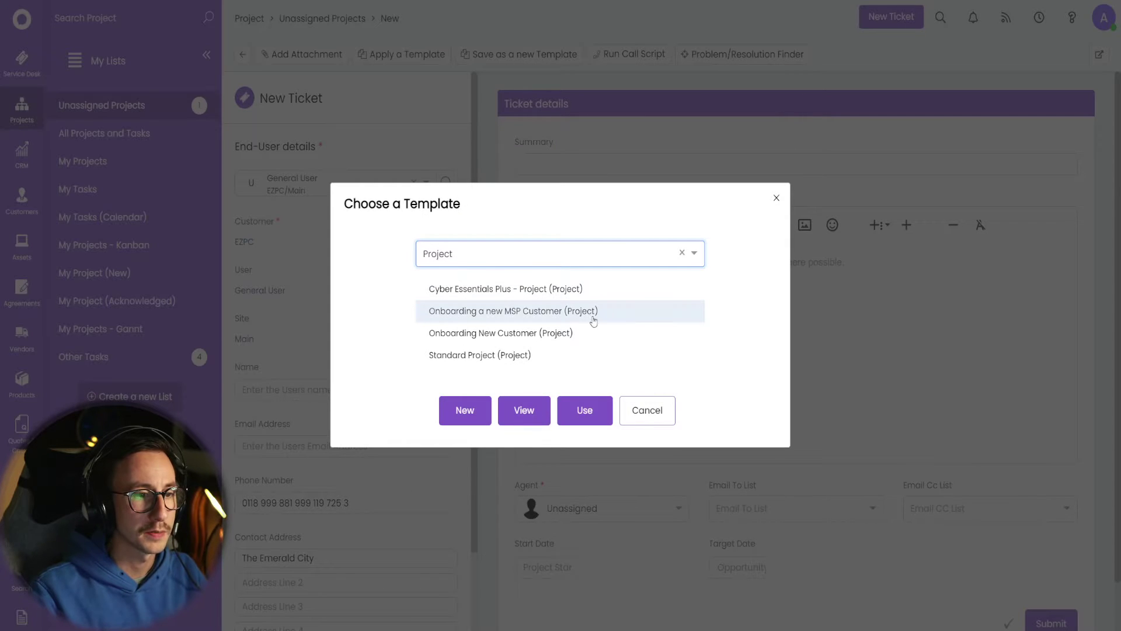
left_click(494, 292)
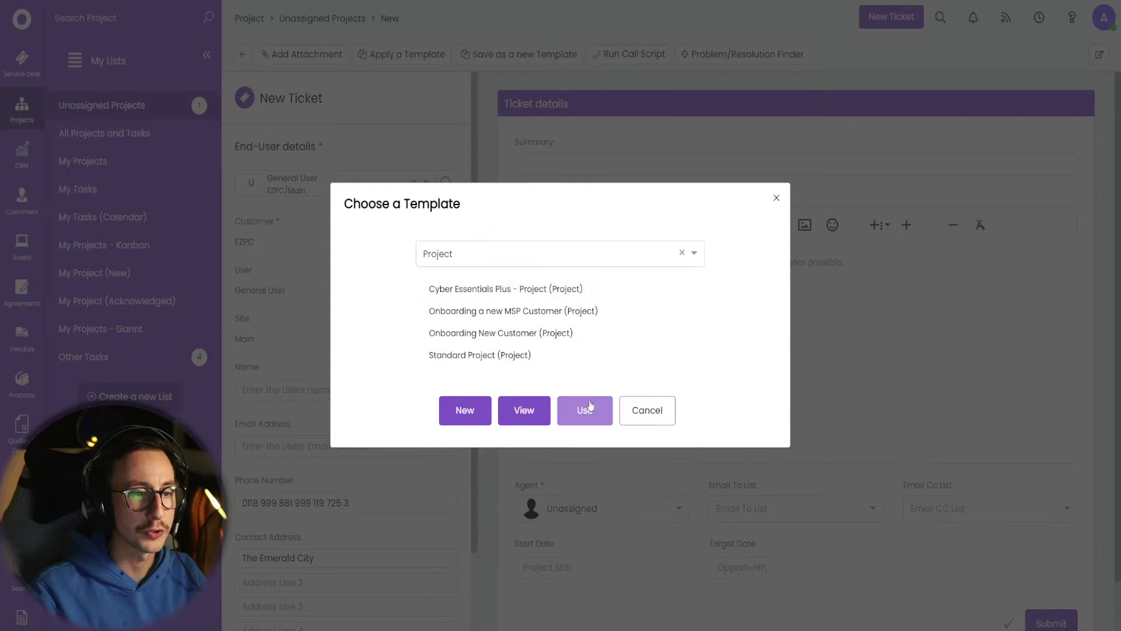
left_click(506, 288)
left_click(584, 410)
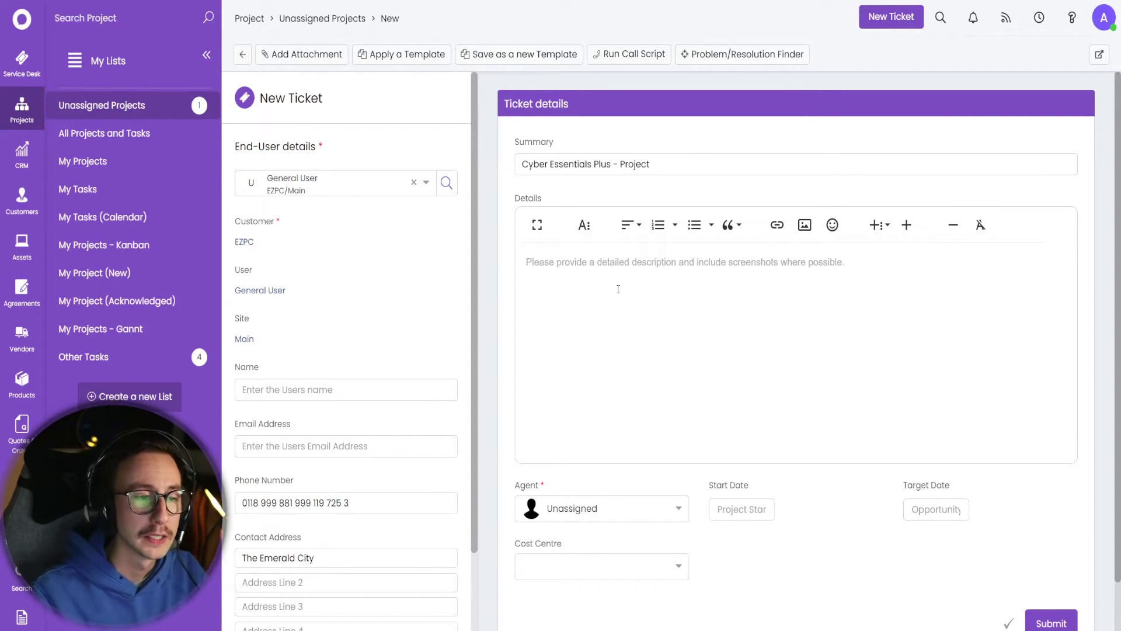
Step: Set the cost centre to COSTCENTRE1 and enter 'Test' as the project details
scroll(618, 305, "down", 1)
scroll(618, 358, "up", 1)
left_click(636, 569)
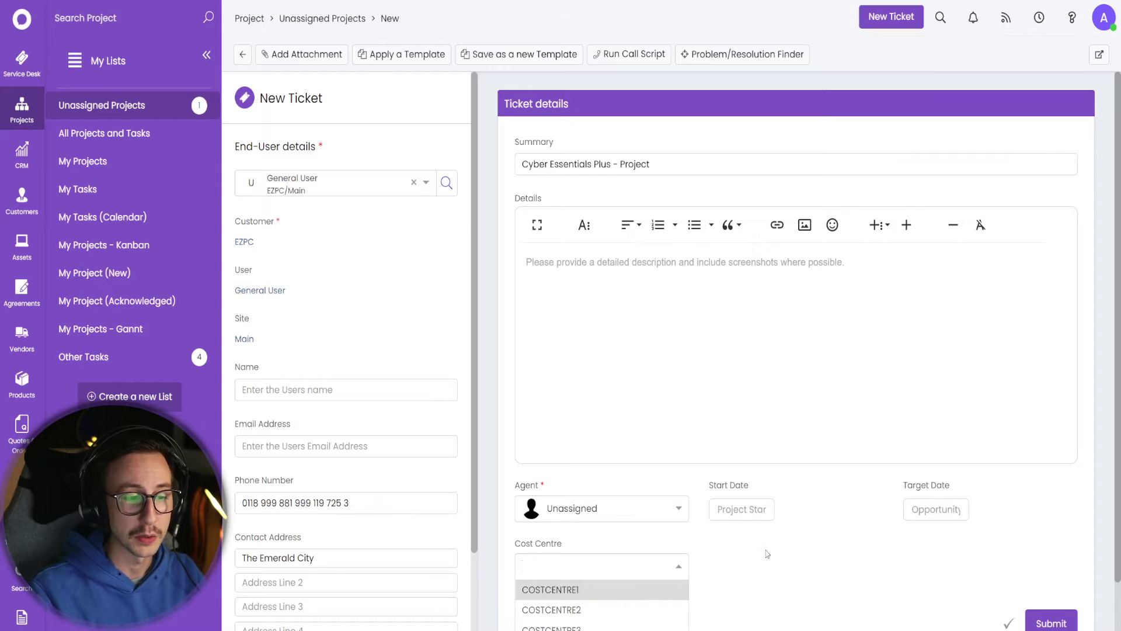
scroll(773, 553, "down", 1)
left_click(596, 536)
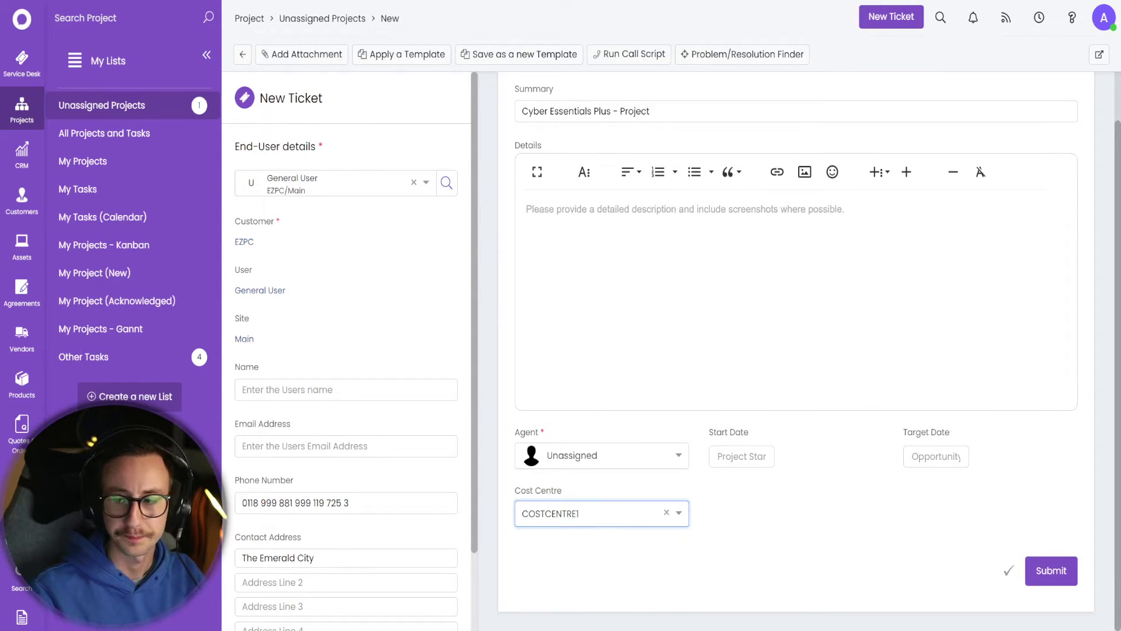
scroll(709, 304, "up", 1)
left_click(709, 303)
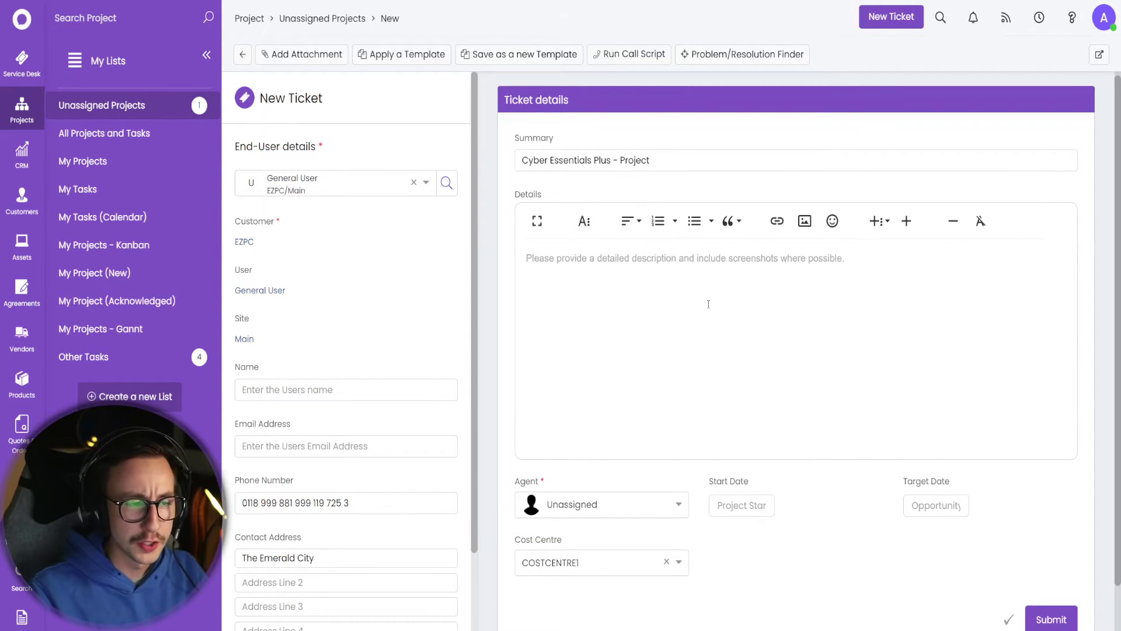
type("Test")
scroll(708, 303, "down", 1)
Step: Set start date 18/11/2022 and target date 19/11/2022, then submit the project
left_click(751, 454)
left_click(586, 339)
left_click(936, 456)
left_click(611, 339)
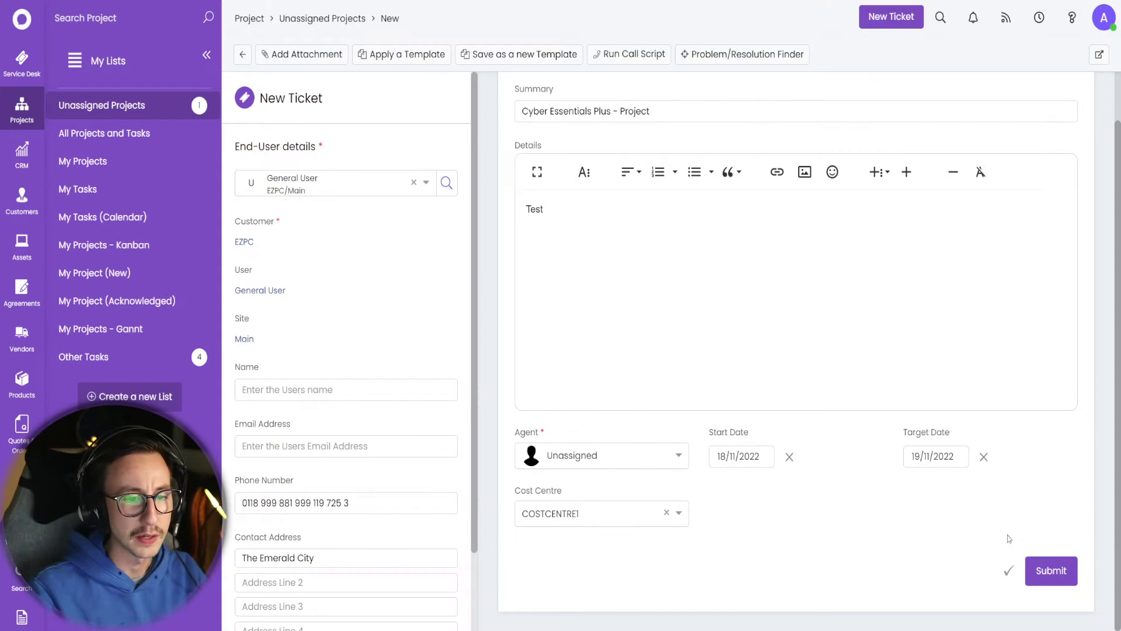
left_click(1041, 567)
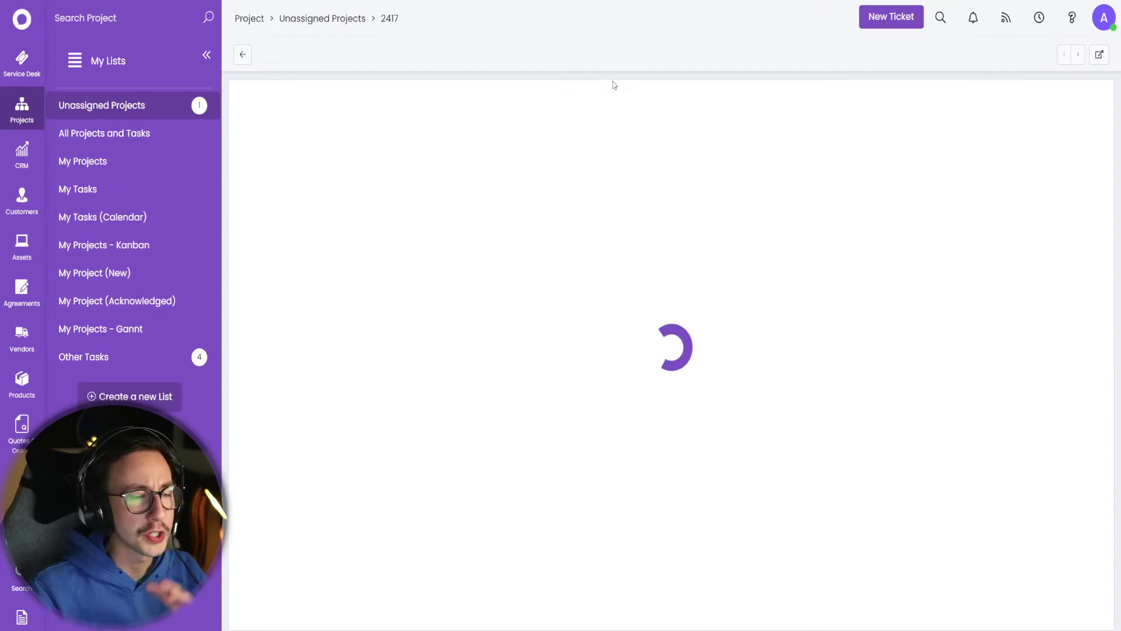
Step: Review the new project's plan, billing and progress views
left_click(368, 93)
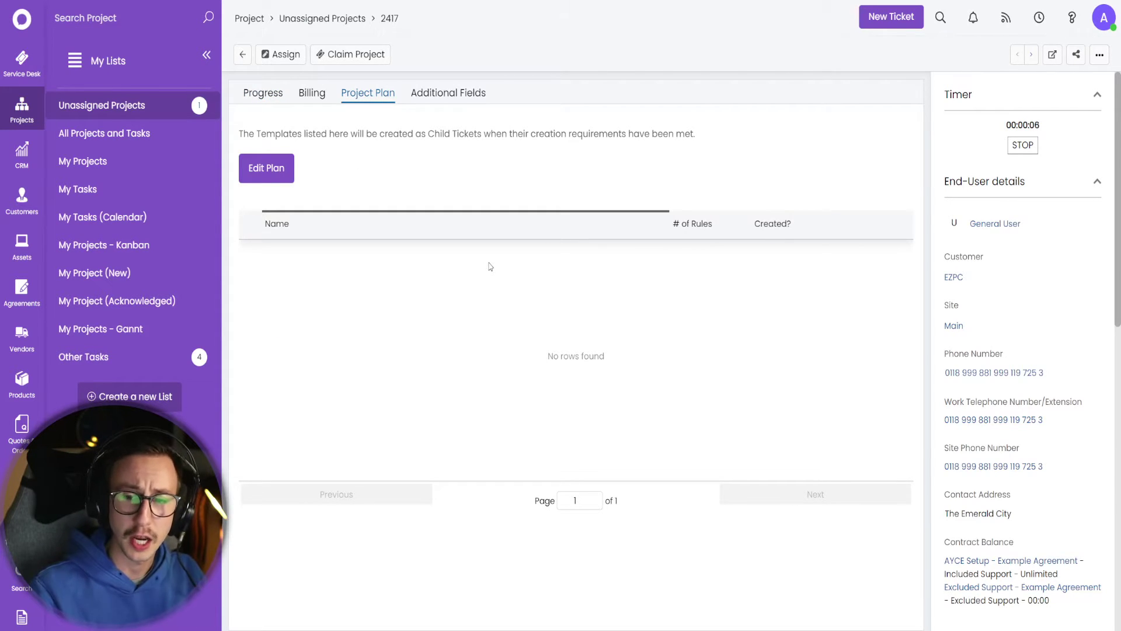
left_click(312, 93)
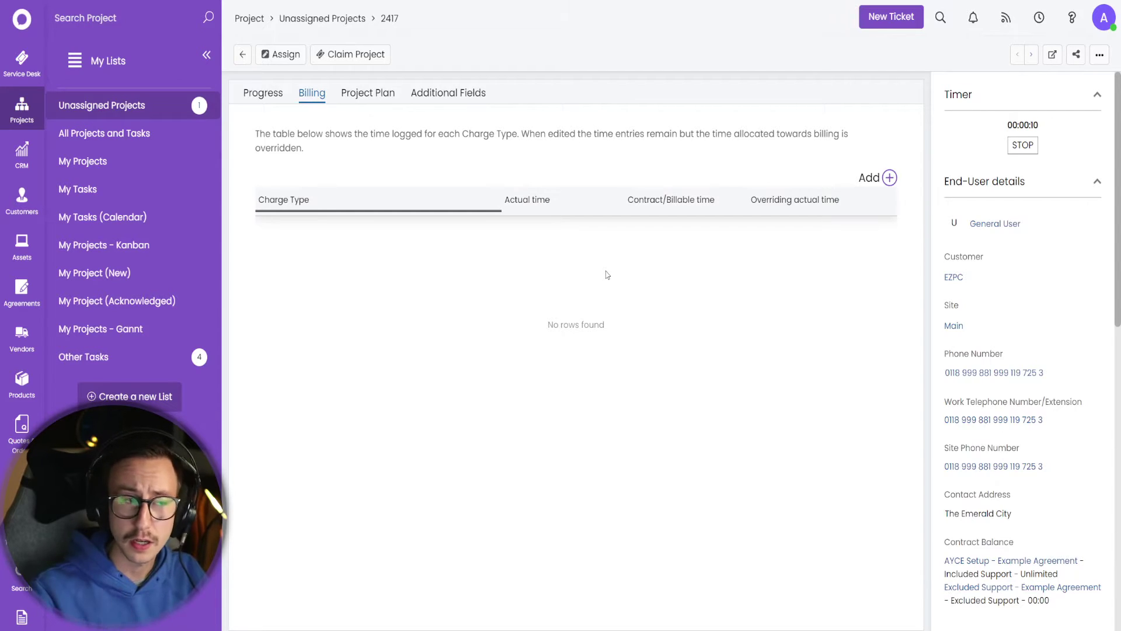
left_click(263, 93)
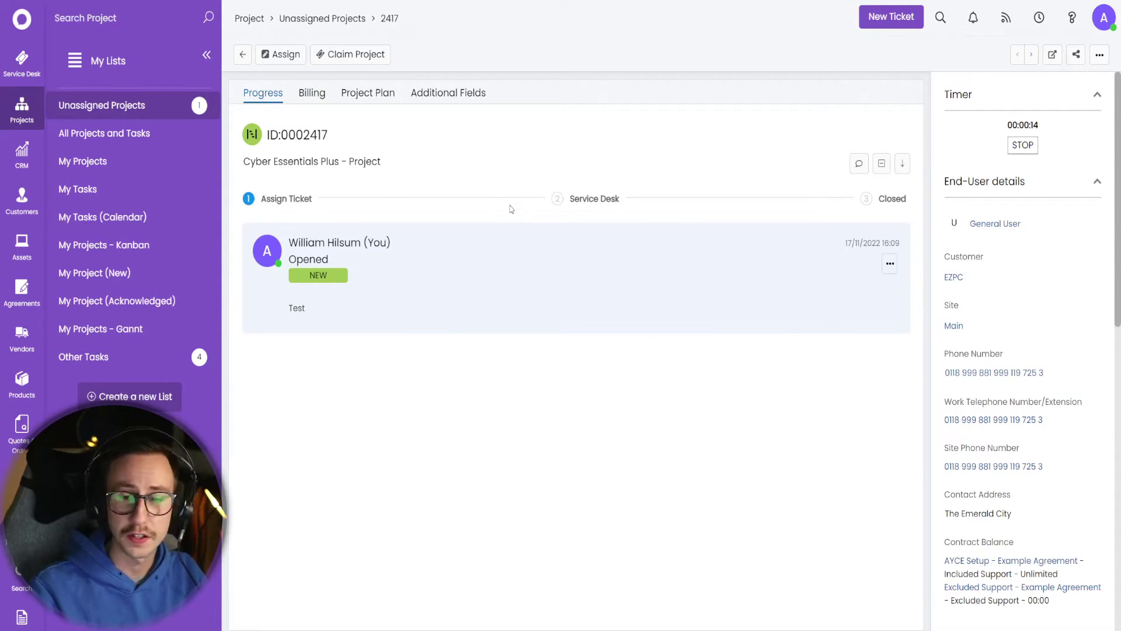
Step: Delete test project 2417, giving 'TEST' as the reason
left_click(1100, 54)
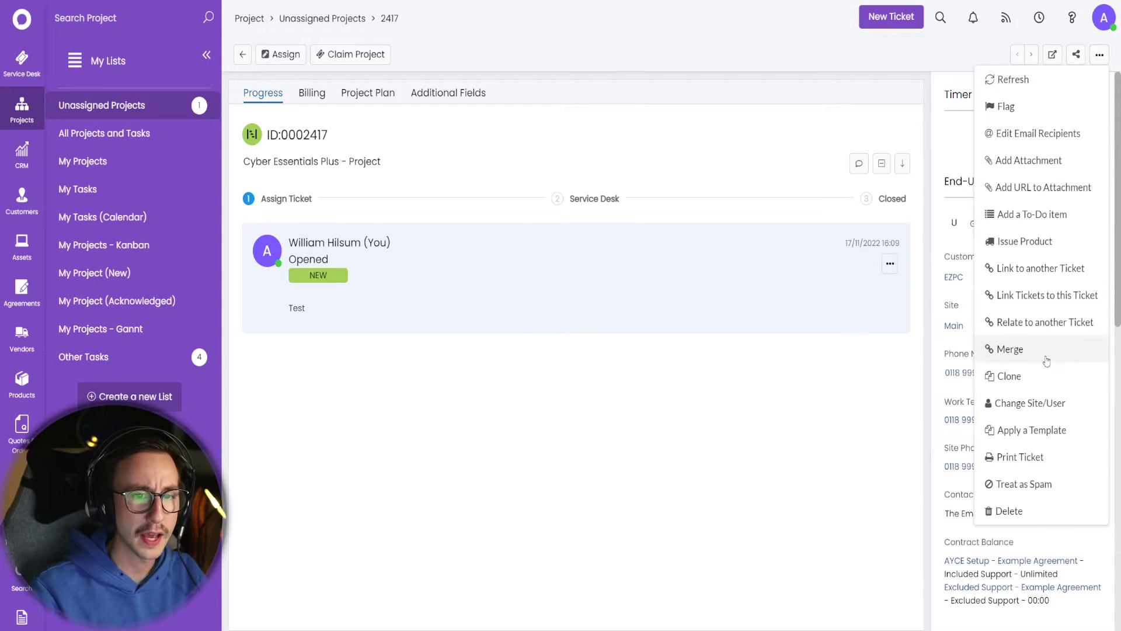
left_click(1010, 511)
left_click(611, 280)
type("TEST")
left_click(502, 357)
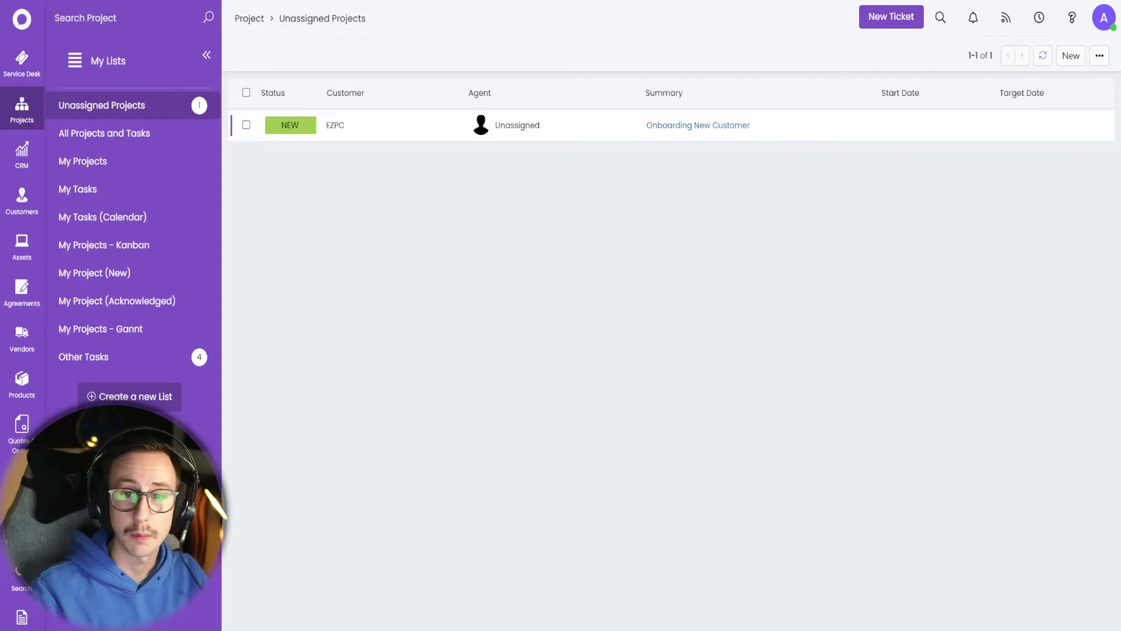
Step: Open the Cyber Essentials Plus - Project template under Configuration > Tickets > Templates
scroll(22, 584, "down", 2)
left_click(22, 608)
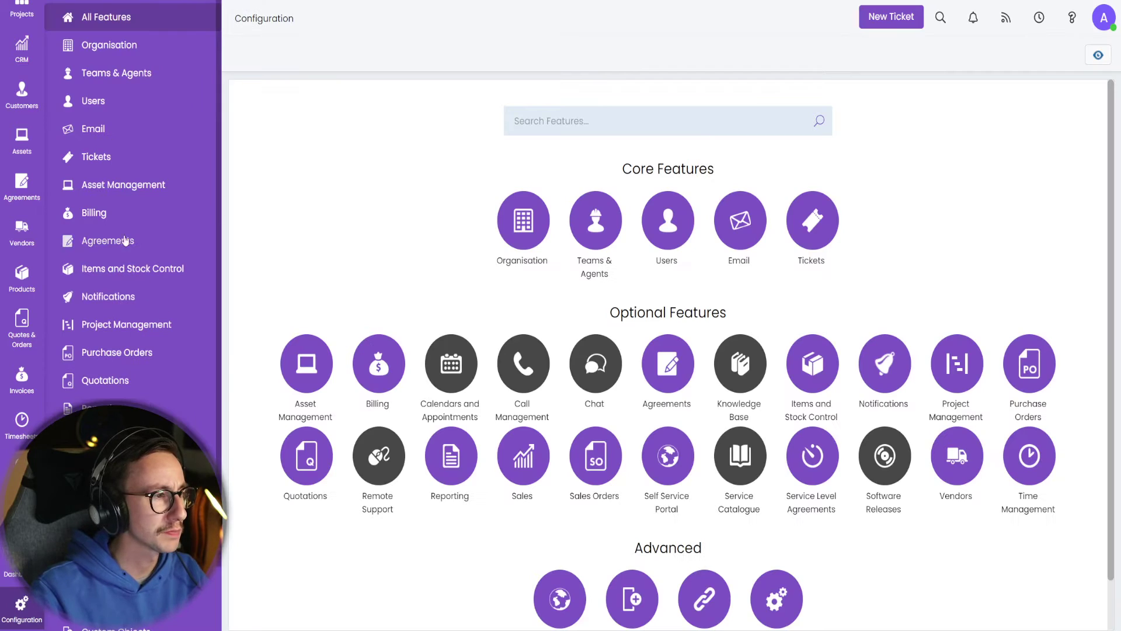
left_click(96, 158)
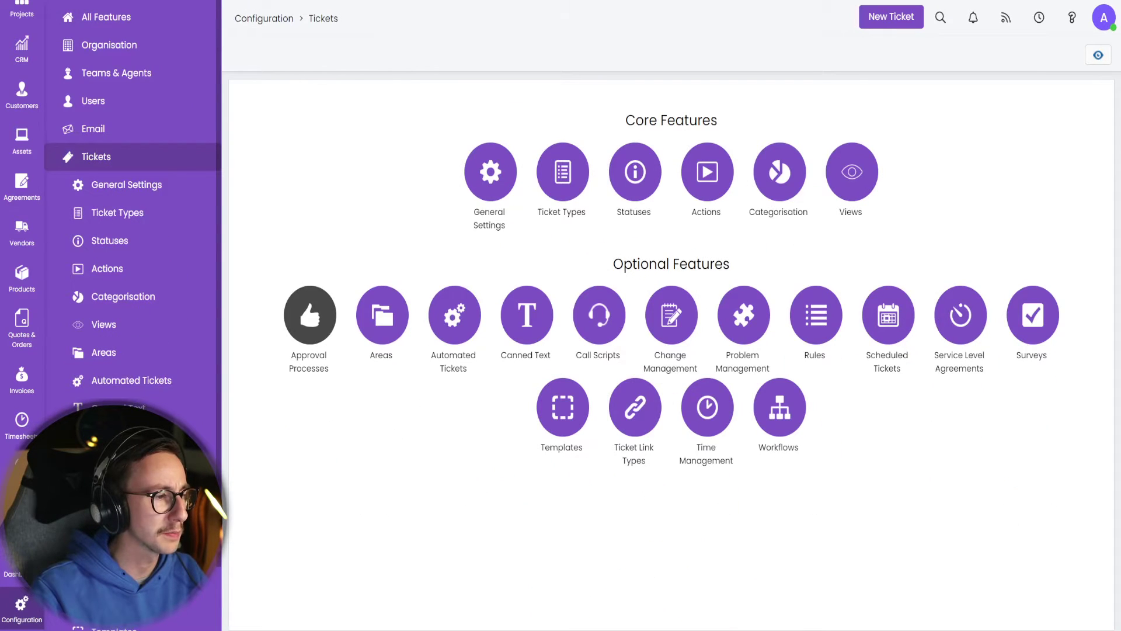
left_click(562, 407)
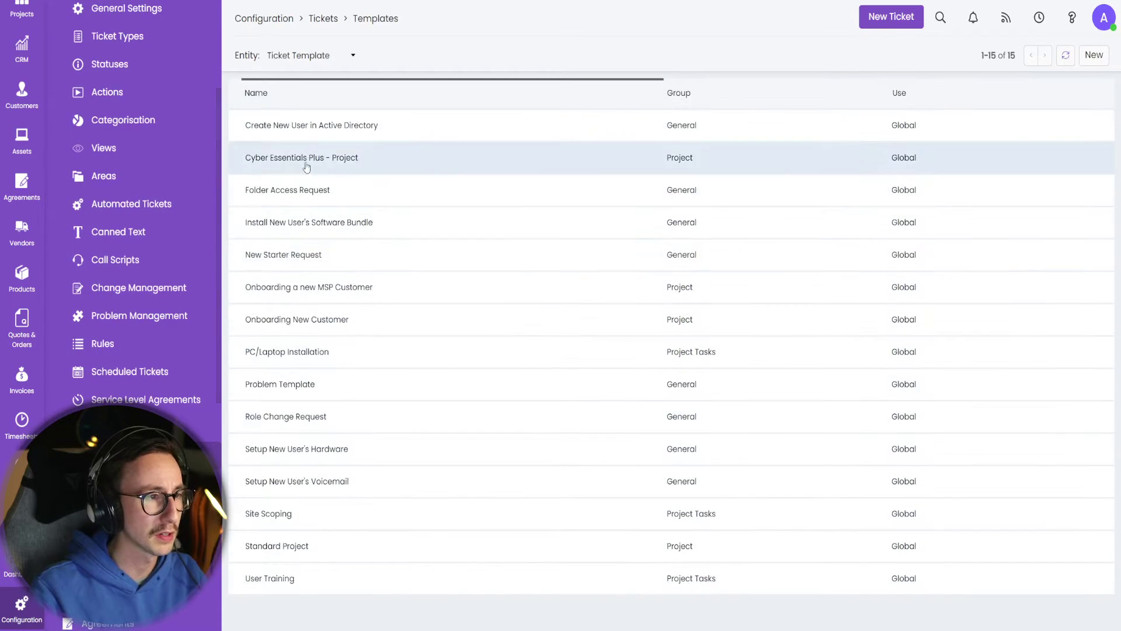
left_click(356, 164)
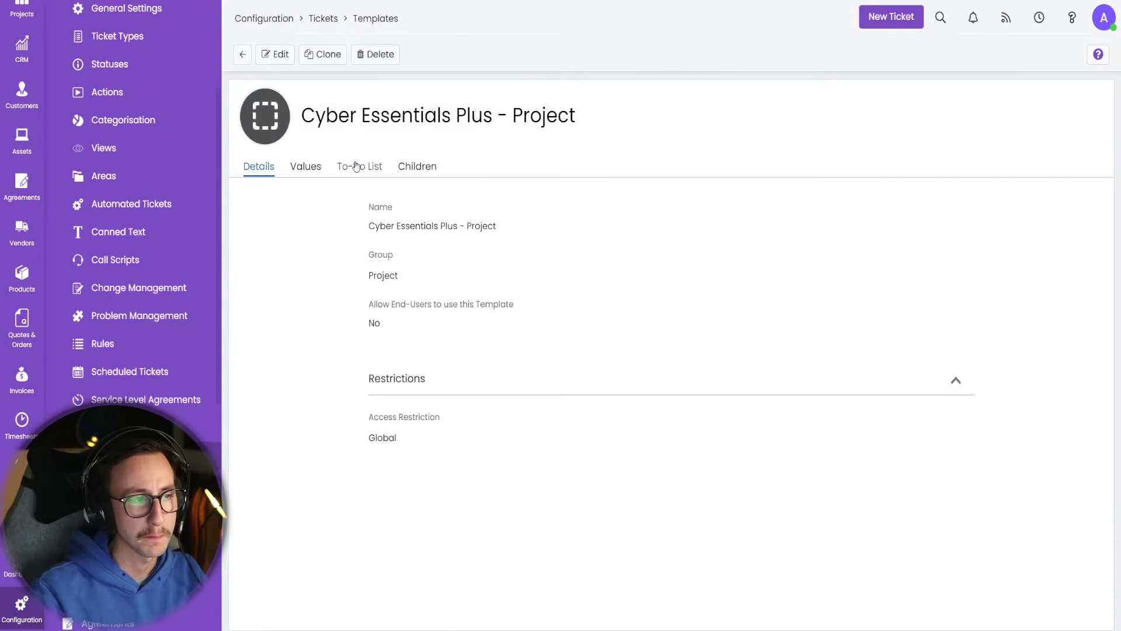
Step: Review the template's Values and To-Do List tabs
left_click(310, 167)
left_click(343, 168)
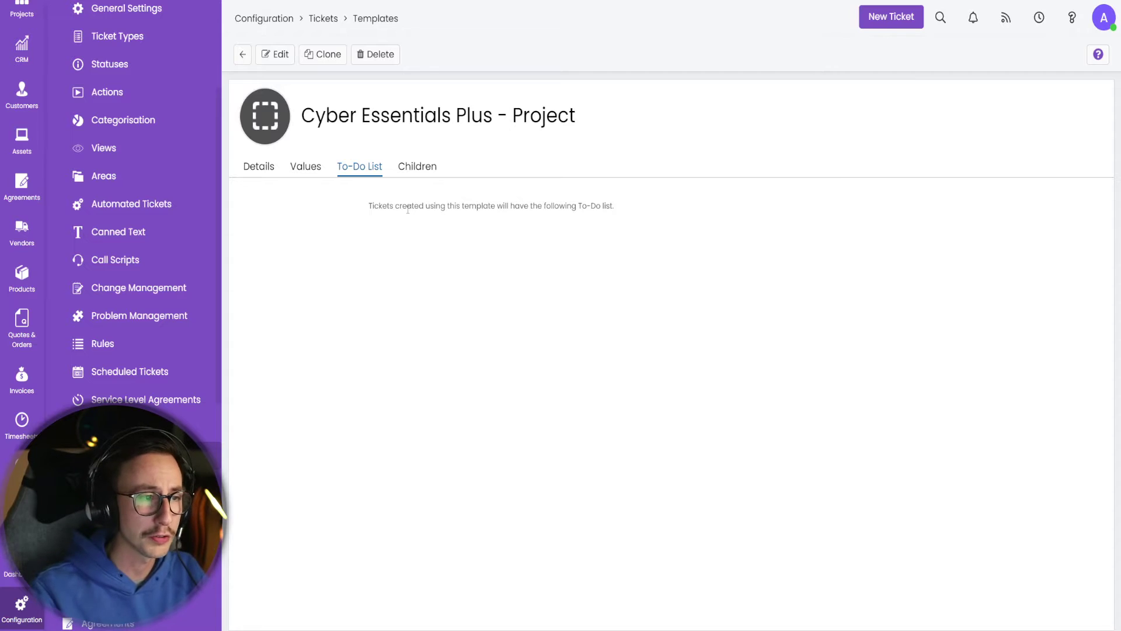
left_click_drag(369, 208, 643, 216)
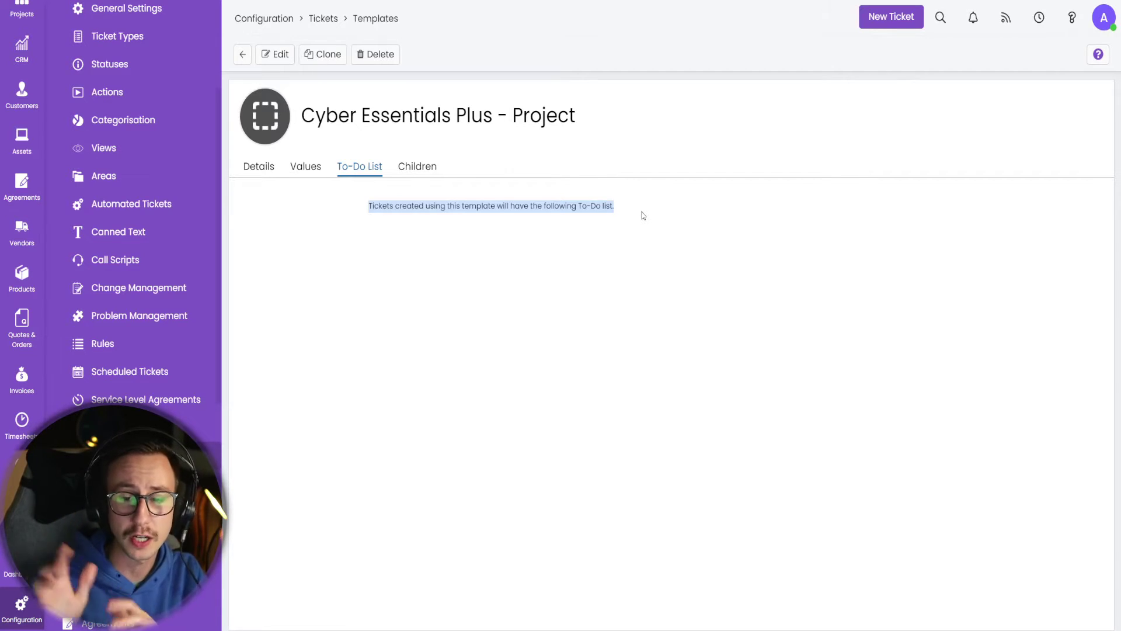
Step: On the Children tab, switch to edit mode and start adding a child template
left_click(422, 169)
left_click_drag(367, 207, 798, 229)
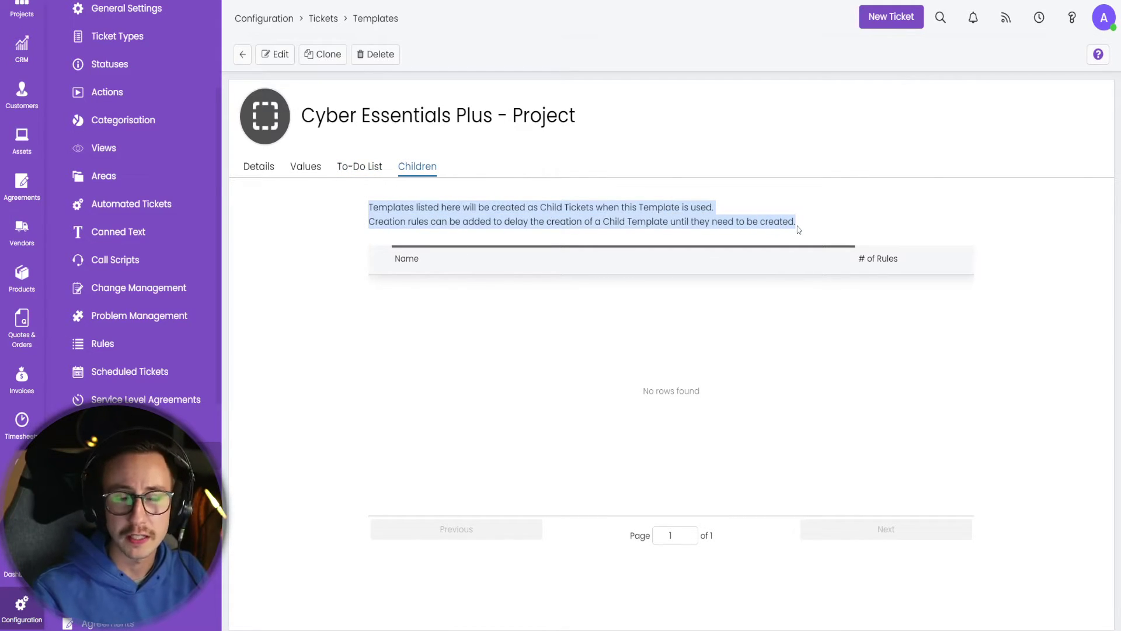
left_click(274, 55)
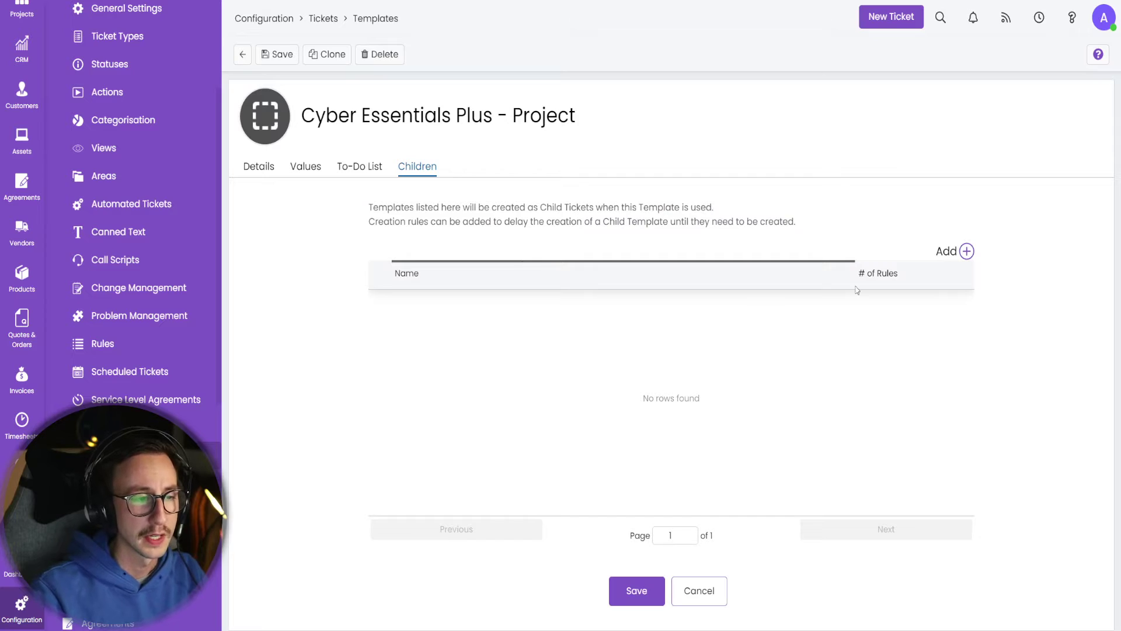
left_click(962, 252)
Step: Close the Add Child Template dialog without adding a child
left_click(561, 315)
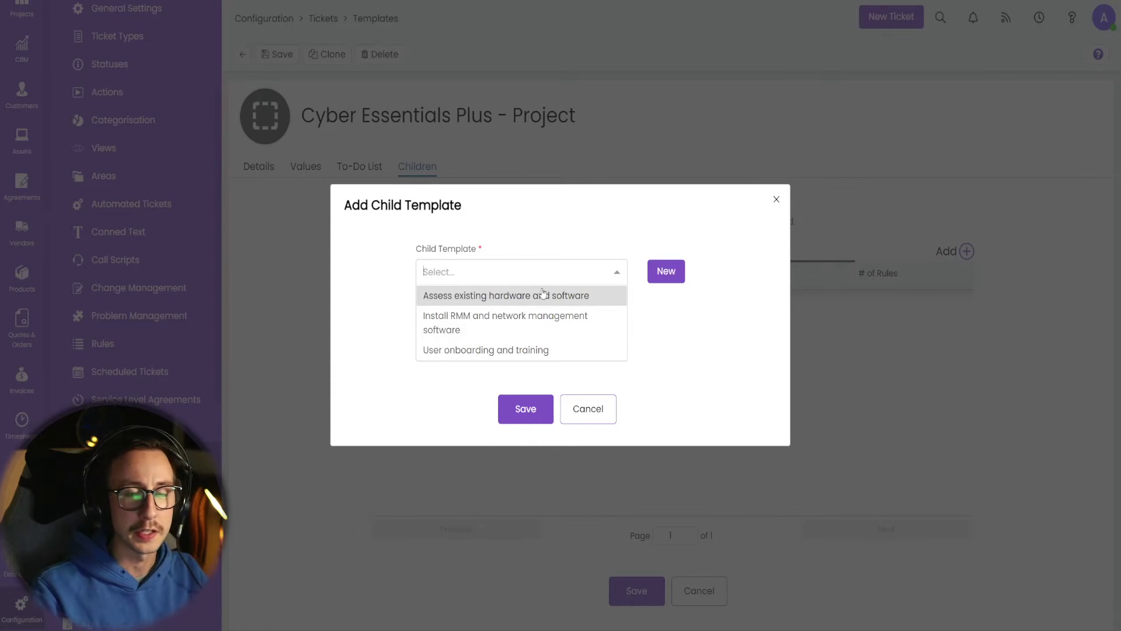
left_click(586, 408)
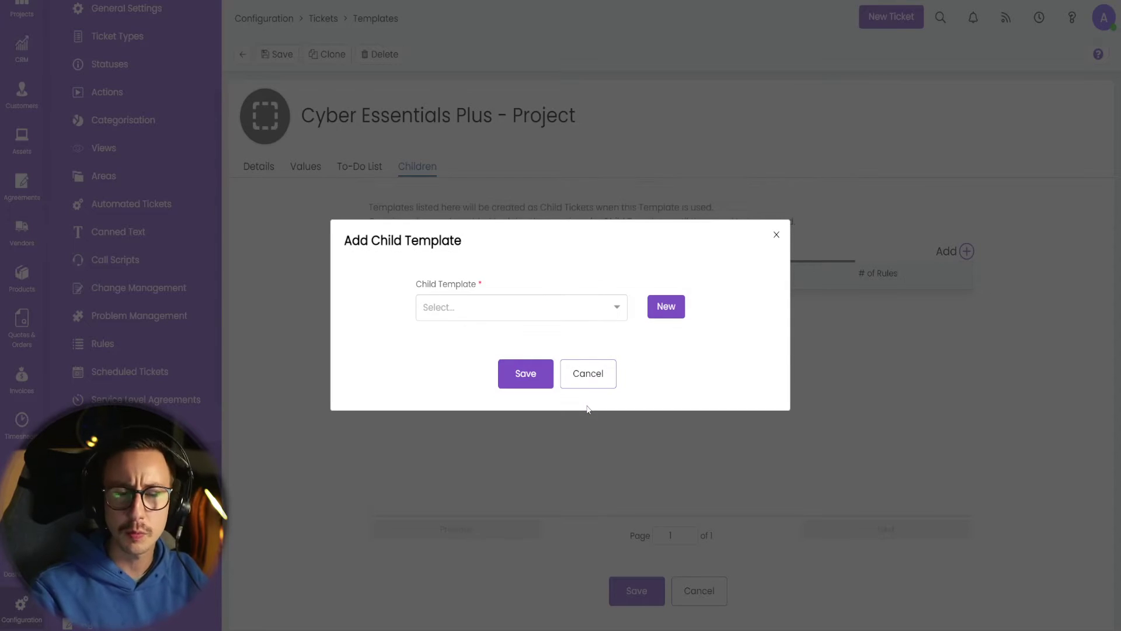
left_click(591, 383)
Step: Return to the Templates list and set the Entity filter to Child Template
left_click(259, 166)
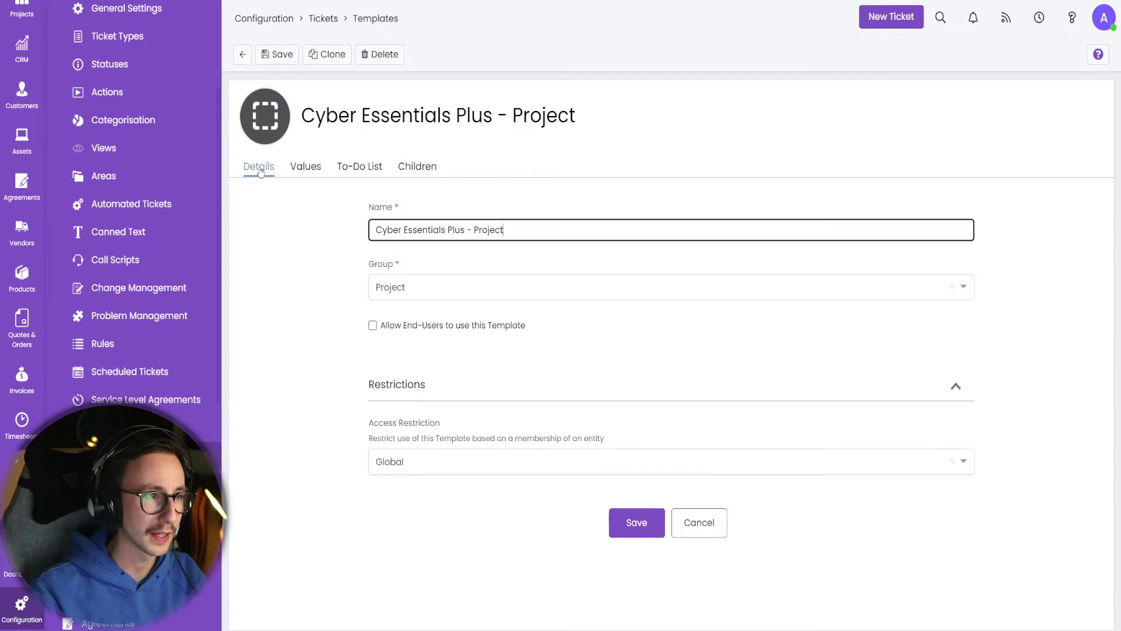
left_click(242, 54)
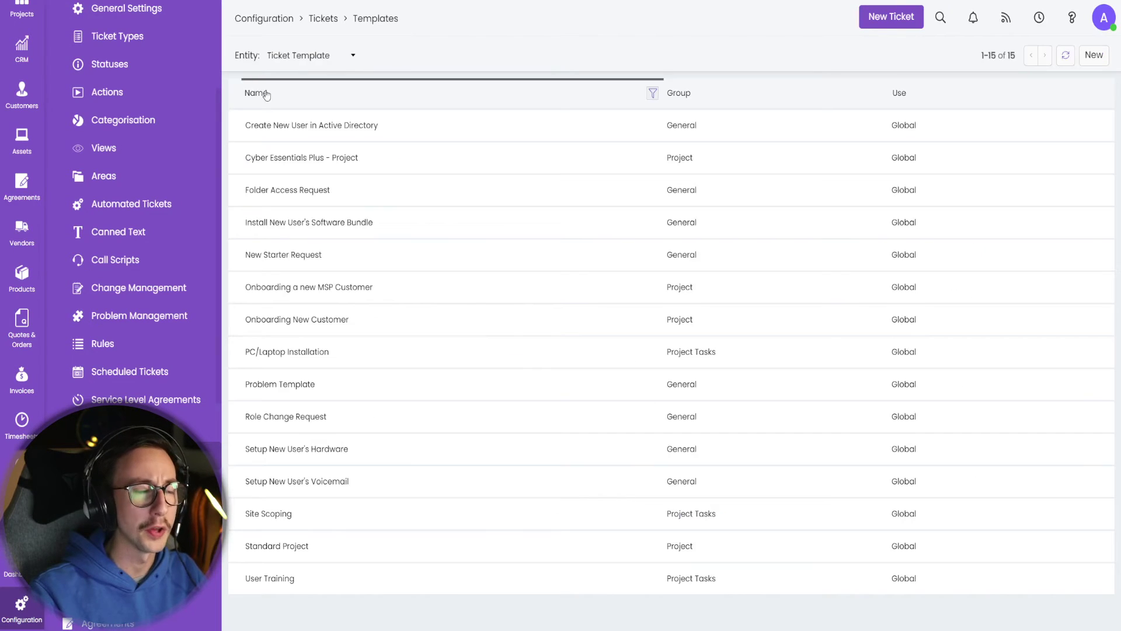
left_click(304, 63)
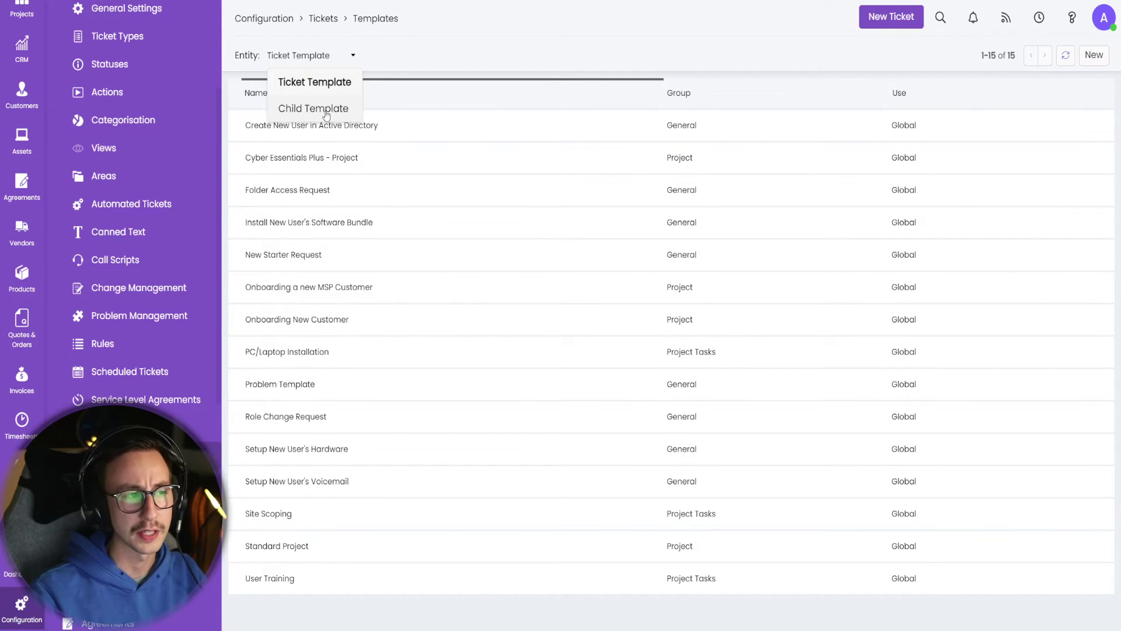
left_click(326, 111)
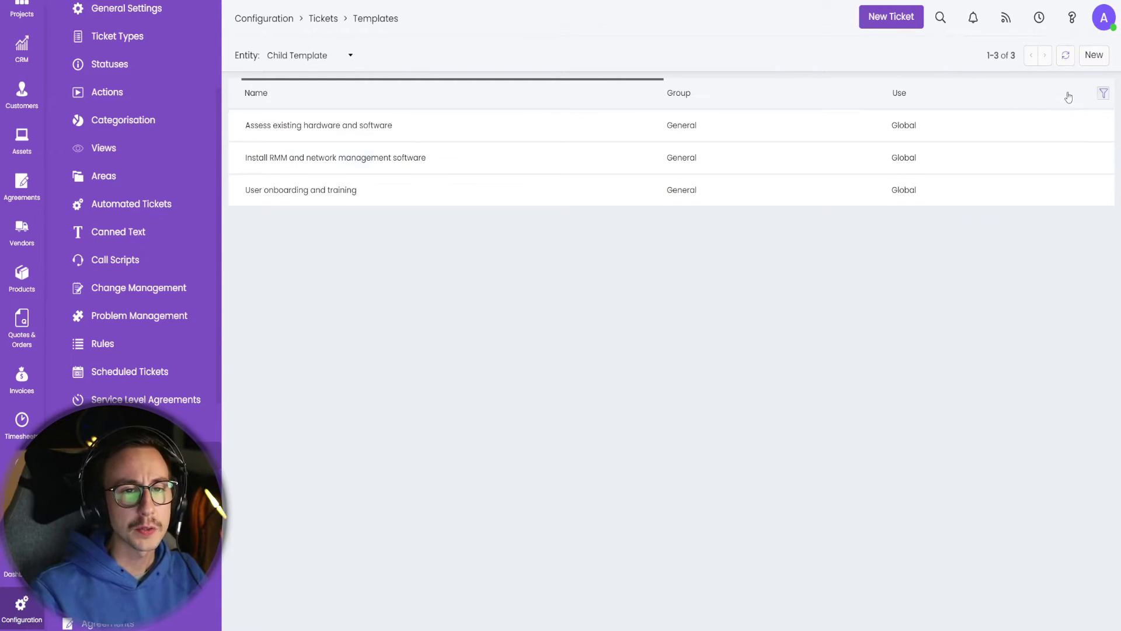
Step: Create a child template named Network Audit in the Project Tasks group and save it
left_click(1094, 54)
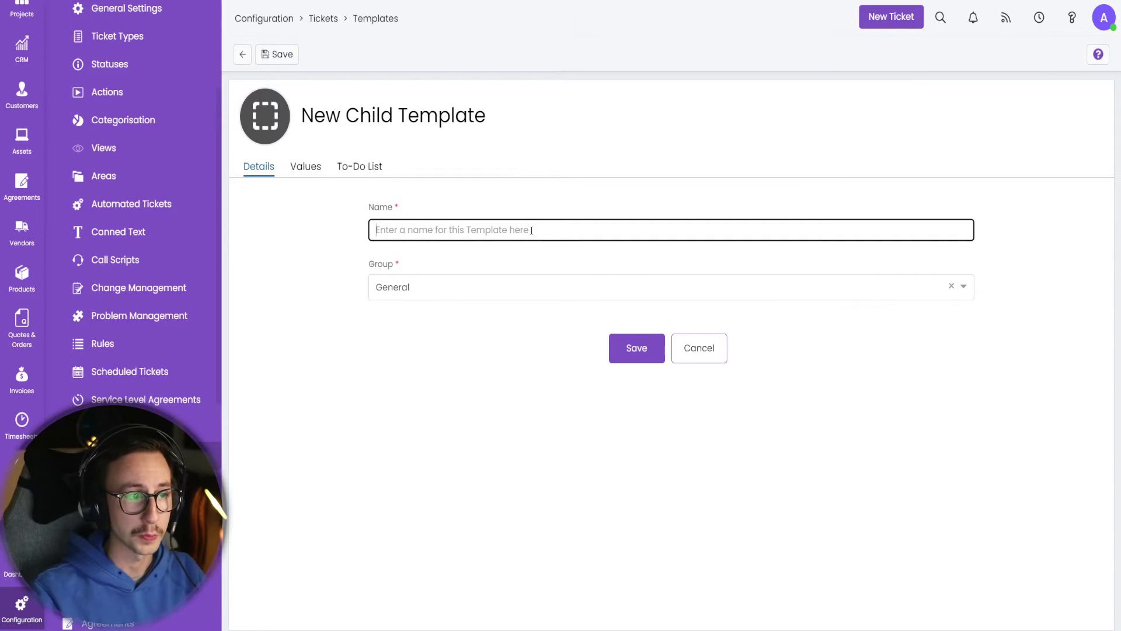
type("New")
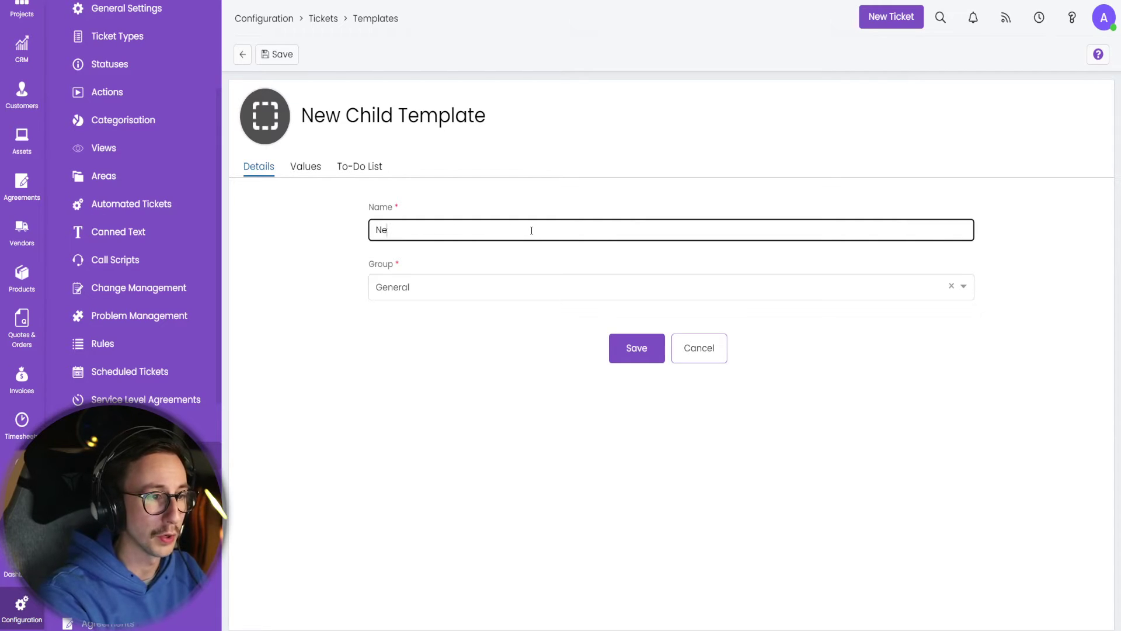
triple_click(531, 231)
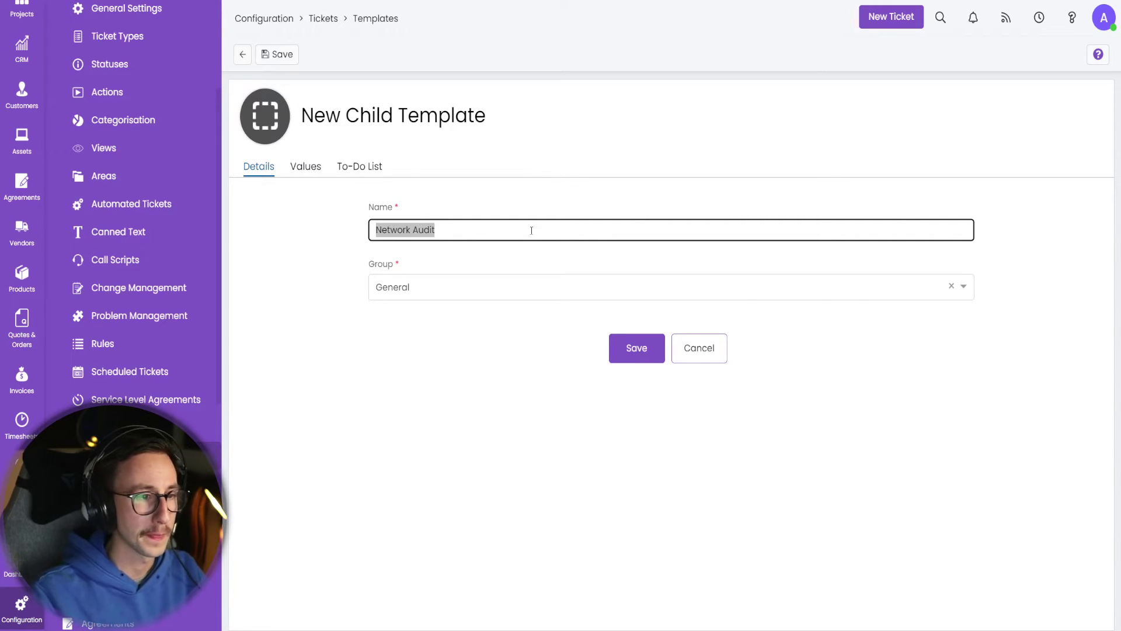
left_click(494, 287)
left_click(478, 409)
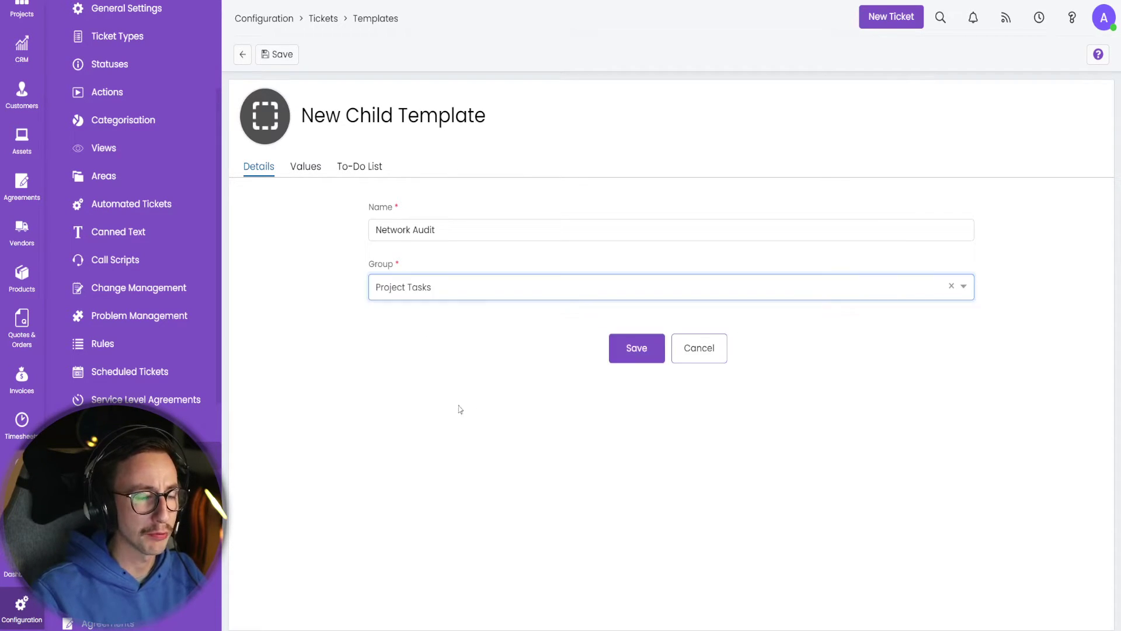
left_click(638, 354)
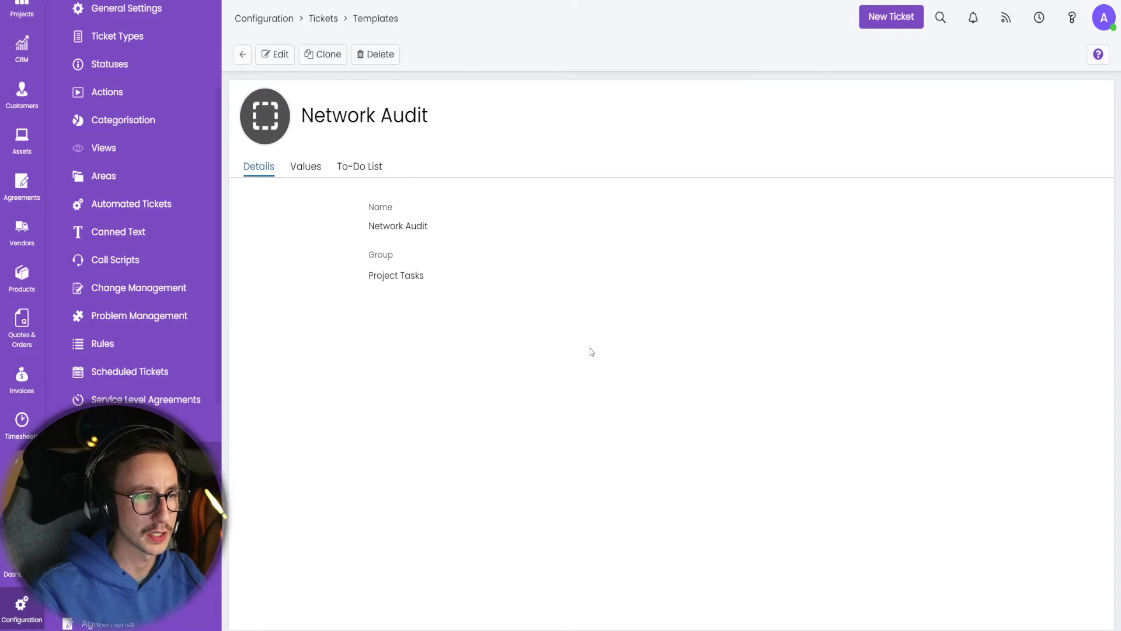
Step: Check the Network Audit template's Values, leaving the ticket type unset
left_click(306, 168)
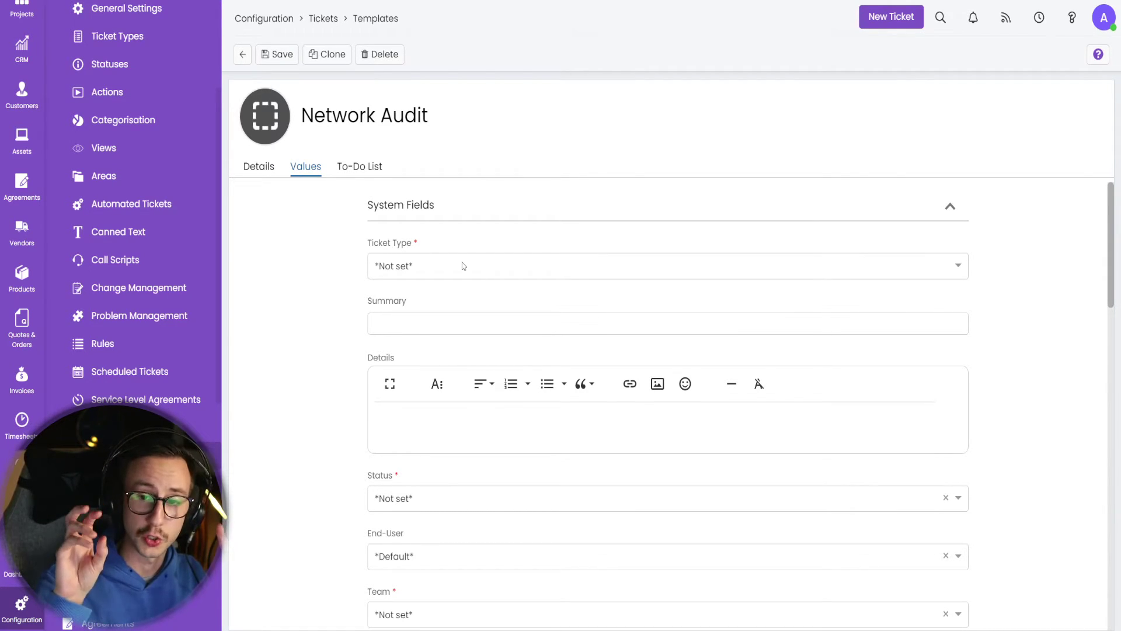
left_click(463, 266)
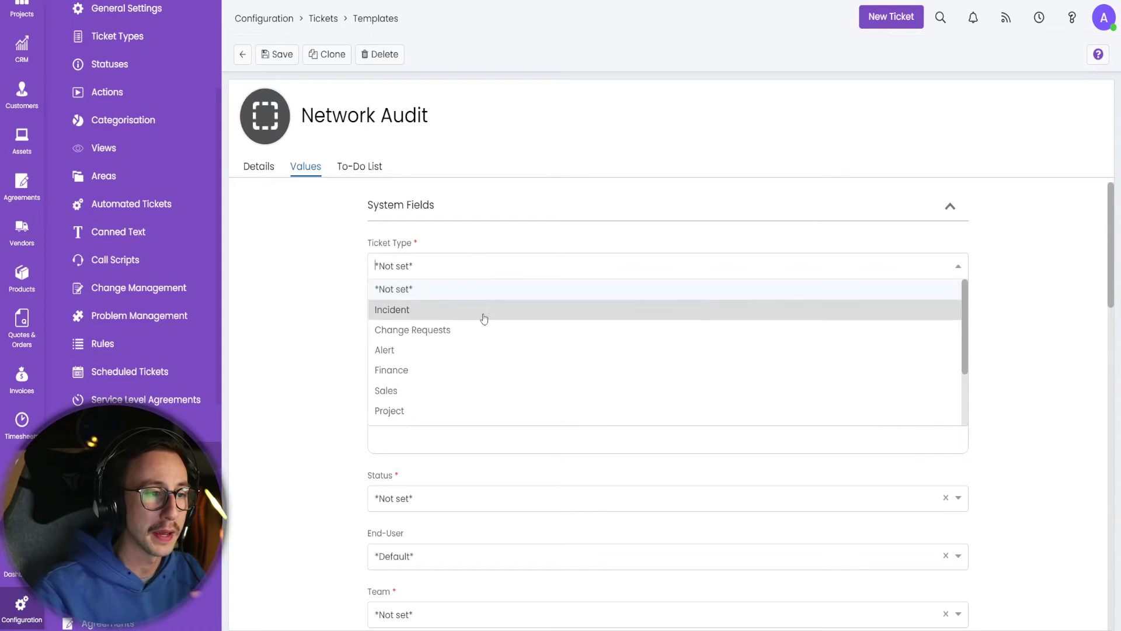
left_click(459, 290)
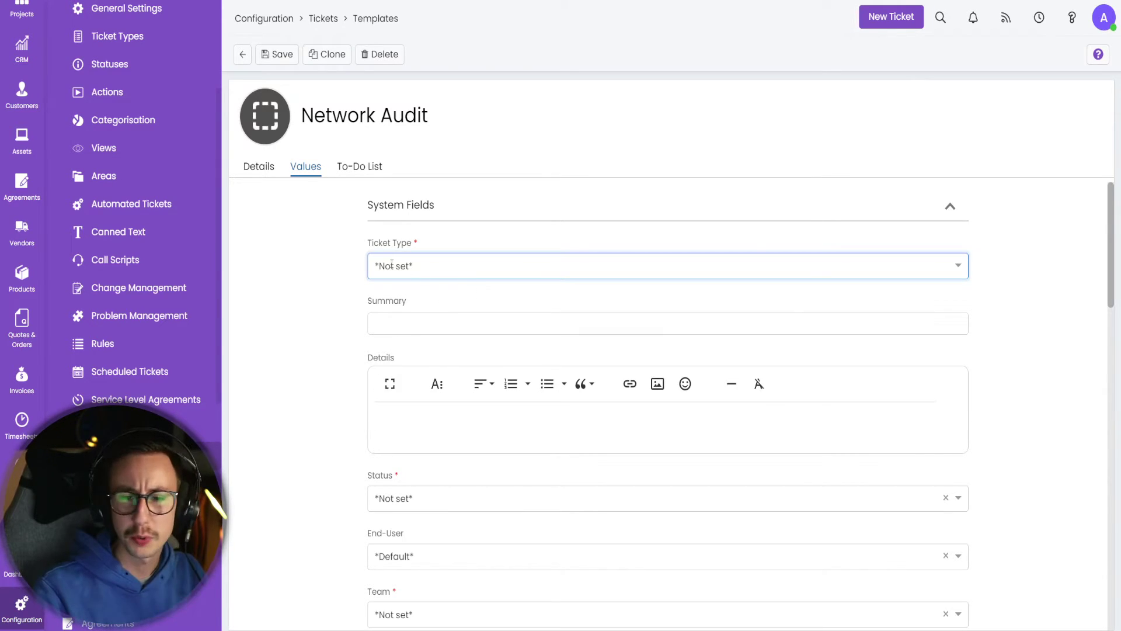
Step: Add the to-do item 'Install Auvik' with no customer restriction
left_click(360, 166)
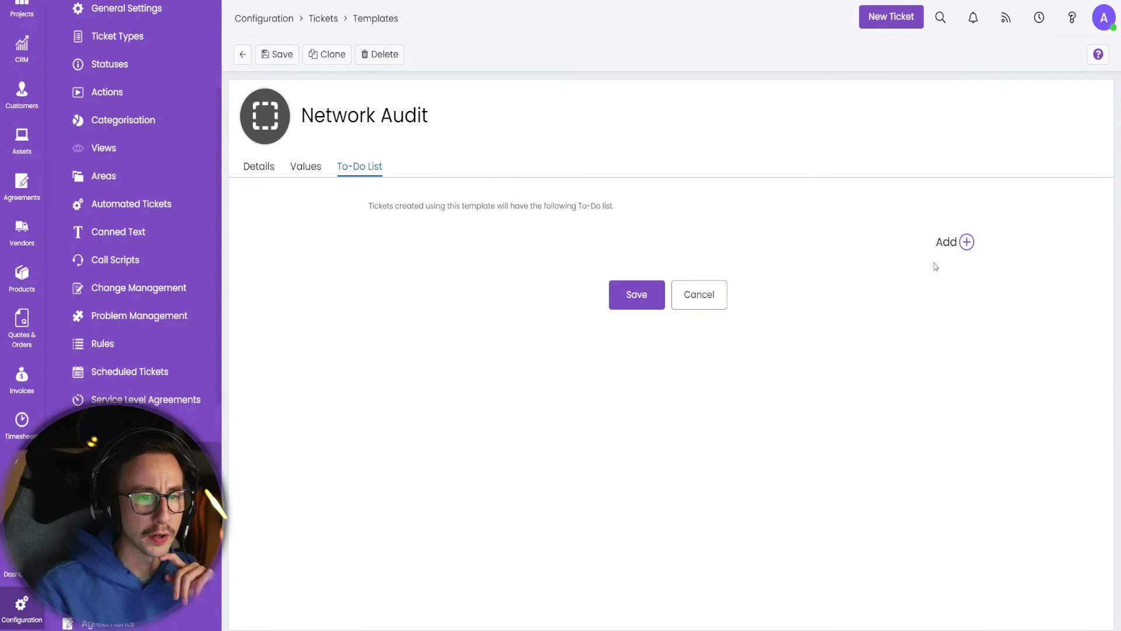
left_click(968, 241)
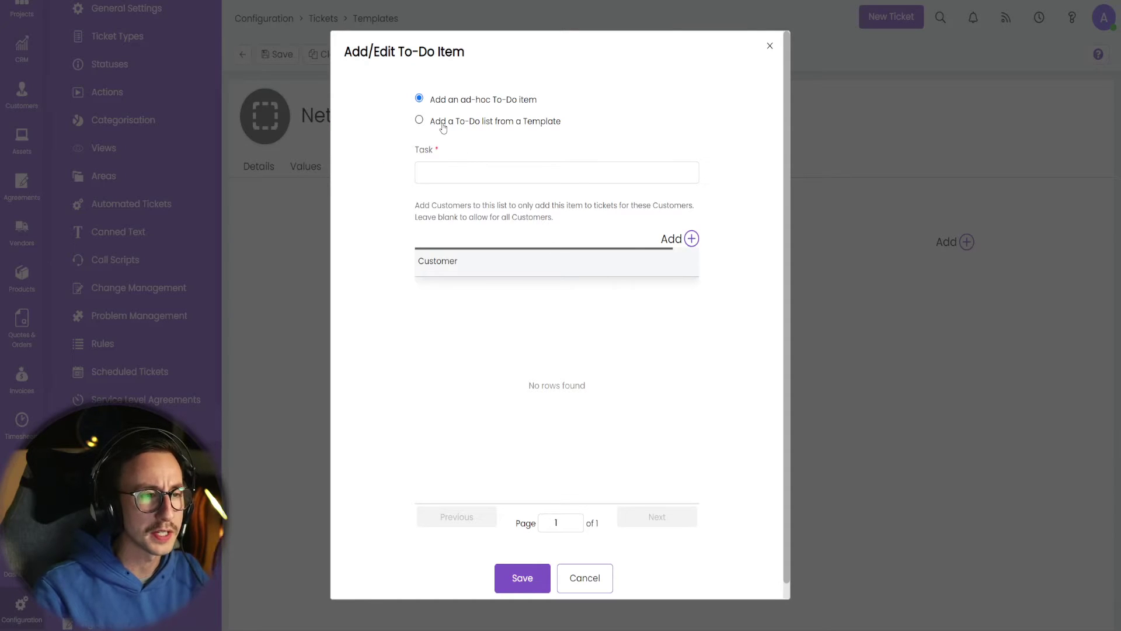
left_click(484, 174)
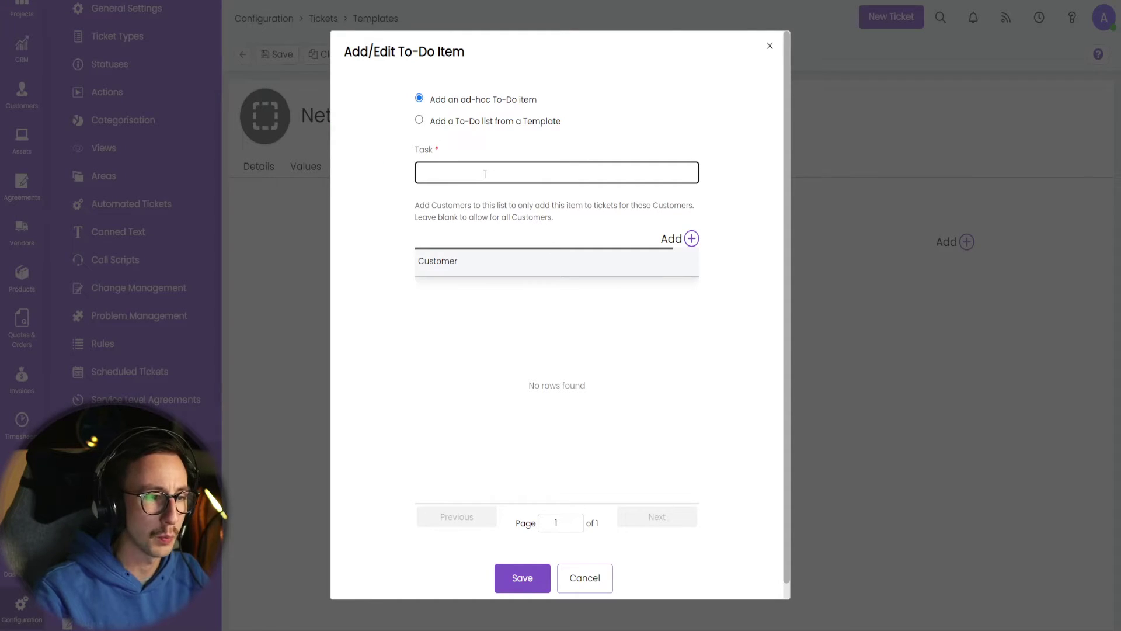
type("Install Auzik")
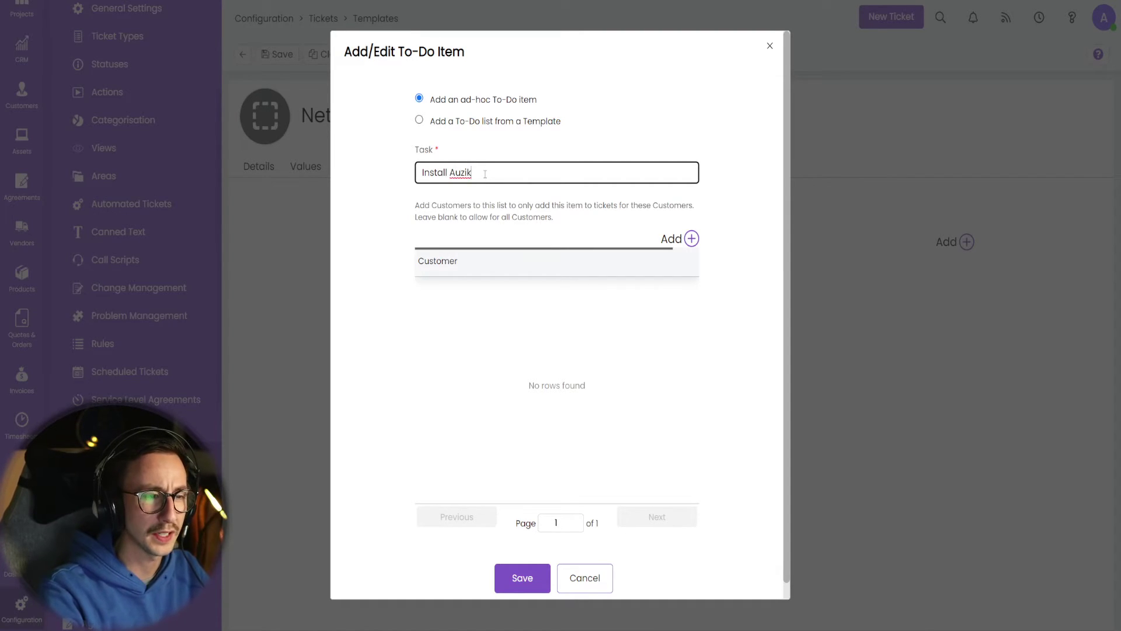
key("BackSpace")
key("BackSpace")
key("BackSpace")
type("vik")
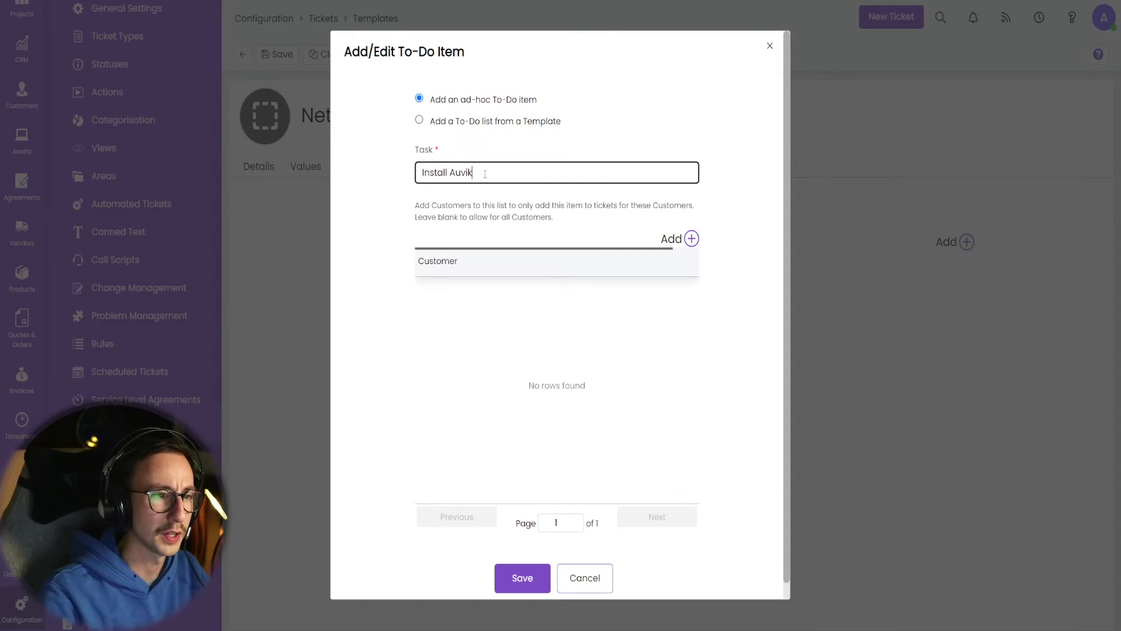
left_click(691, 238)
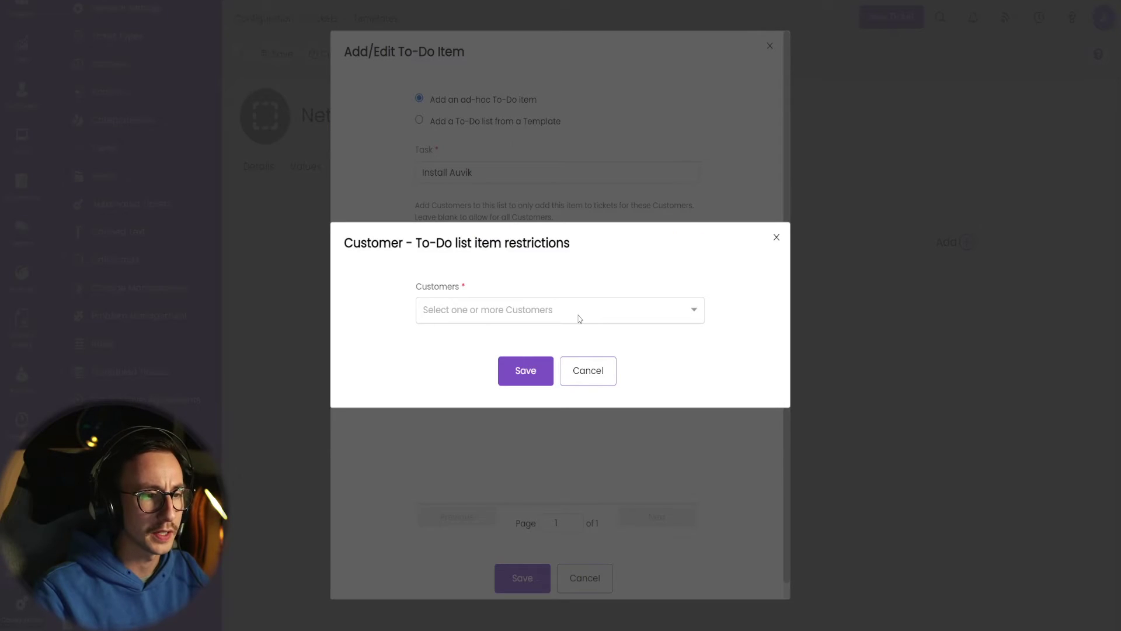
left_click(525, 371)
left_click(496, 324)
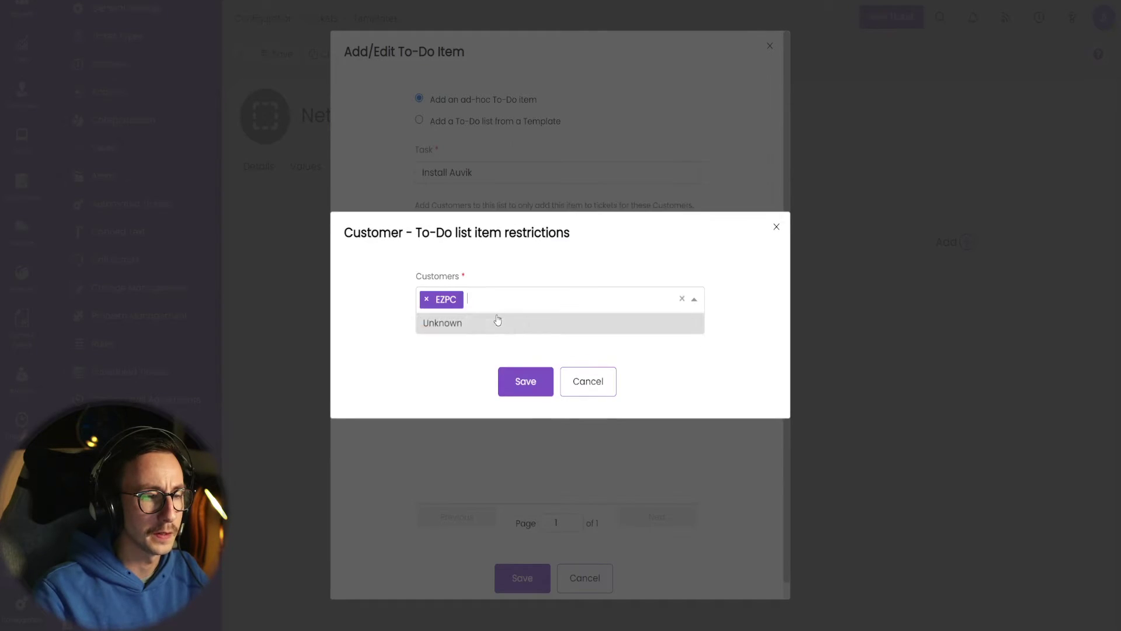
left_click(529, 381)
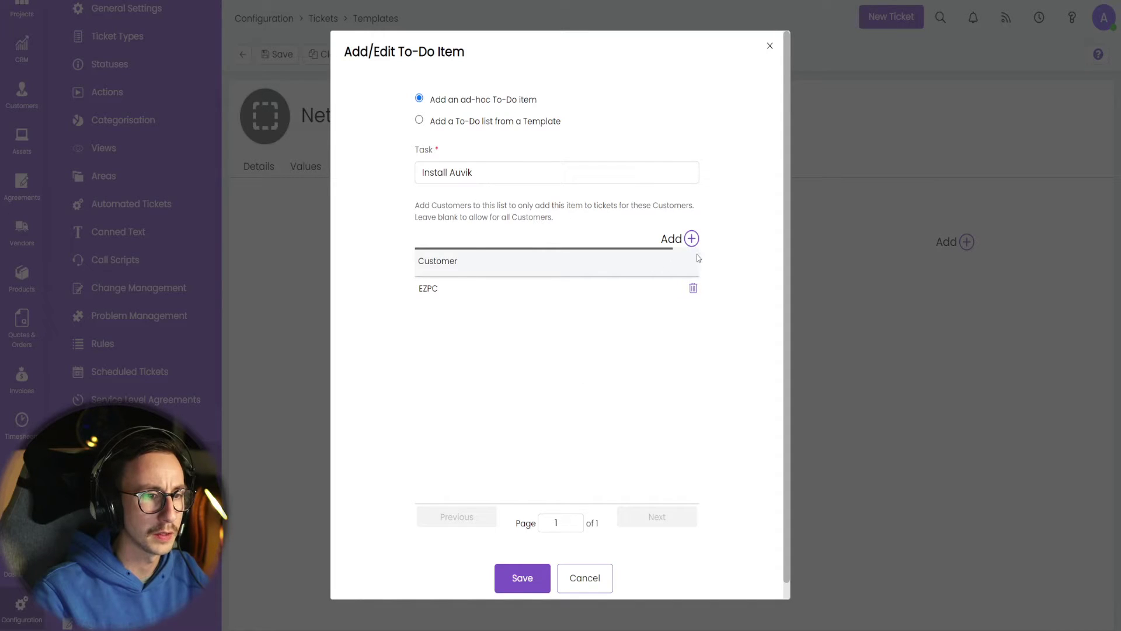
left_click(693, 288)
left_click(527, 576)
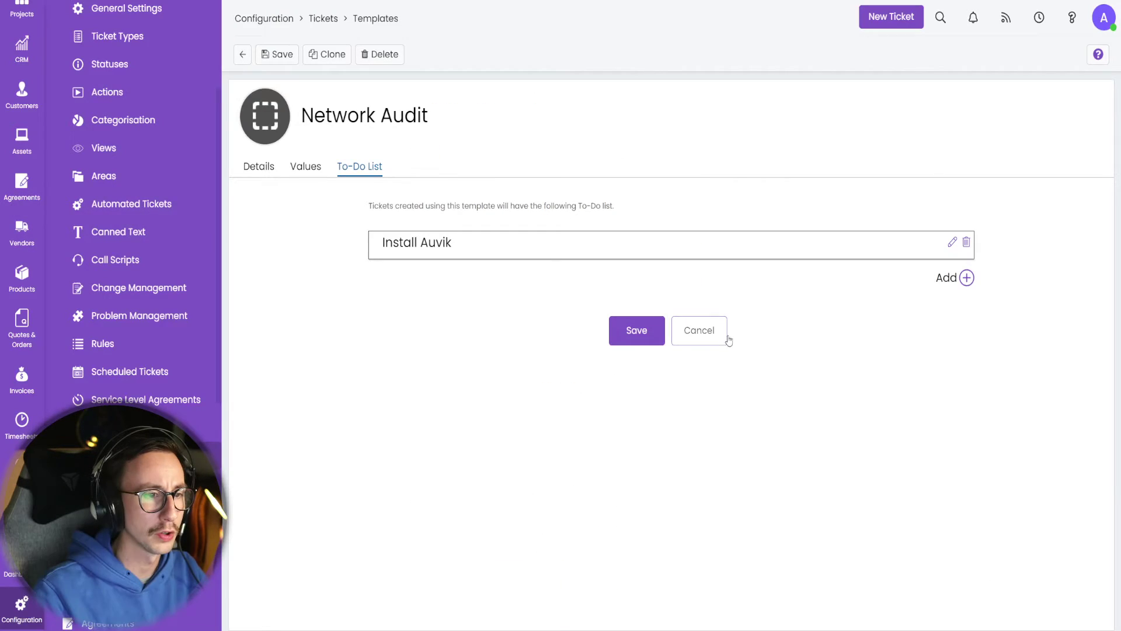
Step: Add the to-do item 'Install CyberCNS' and save the Network Audit template
left_click(966, 278)
left_click(452, 169)
type("In")
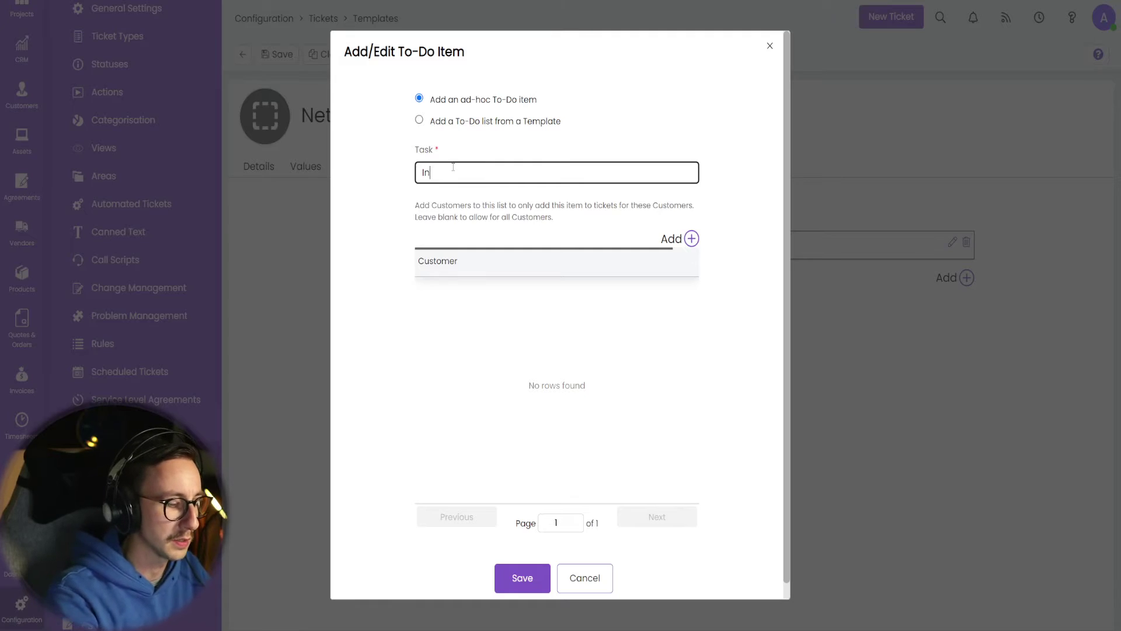
type("syall CyberCNS")
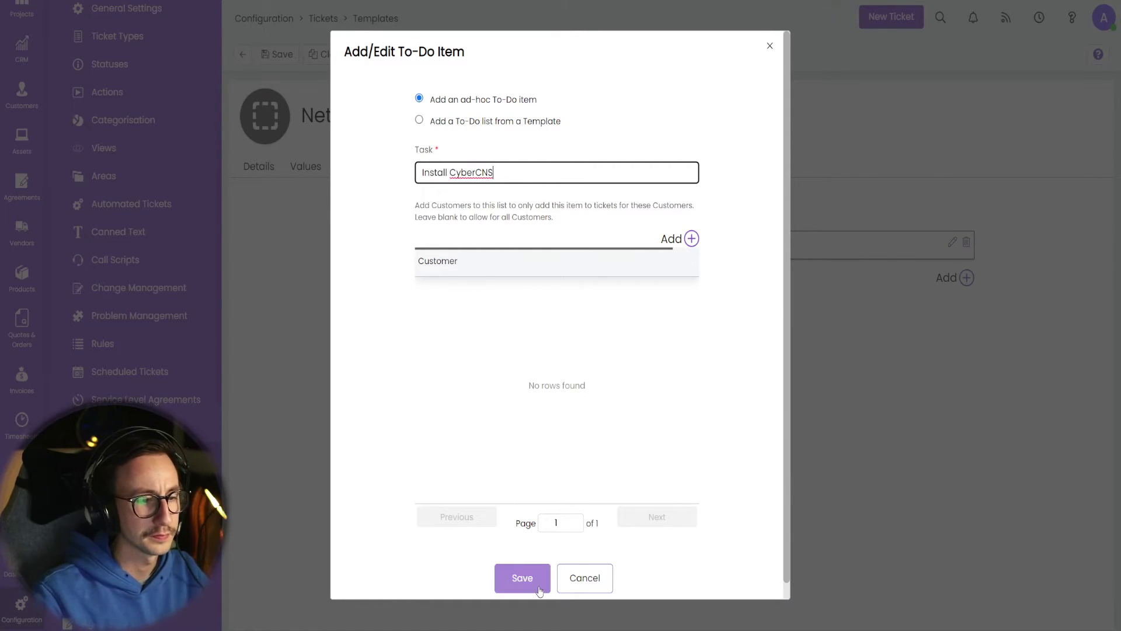
left_click(540, 590)
left_click(638, 374)
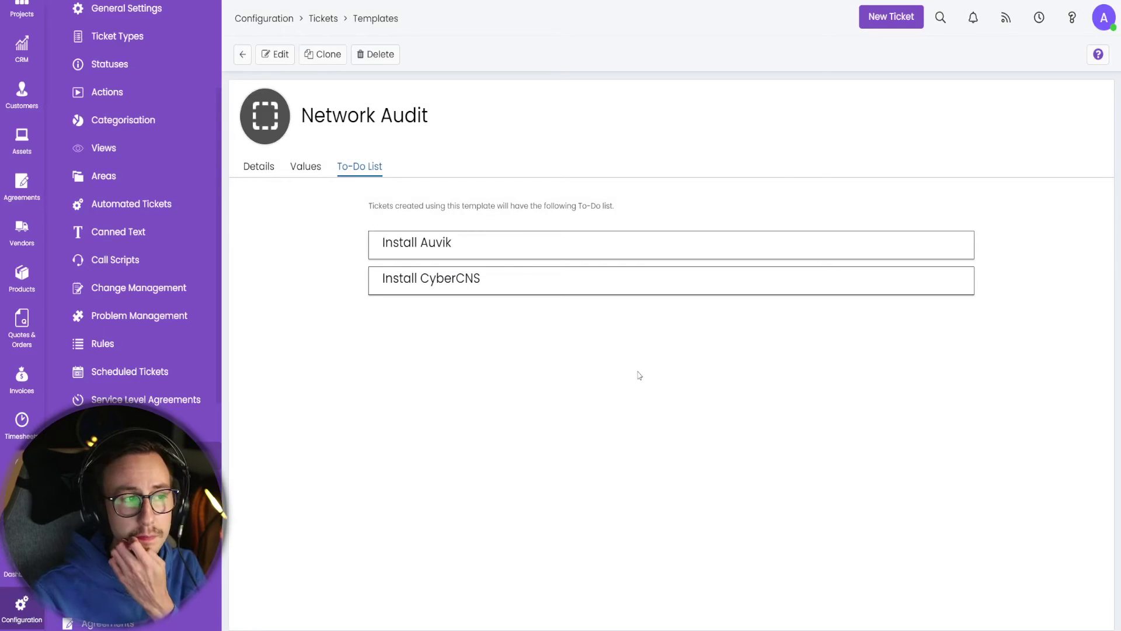
Step: Switch the Entity list back to Ticket Template and open Cyber Essentials Plus - Project
left_click(242, 53)
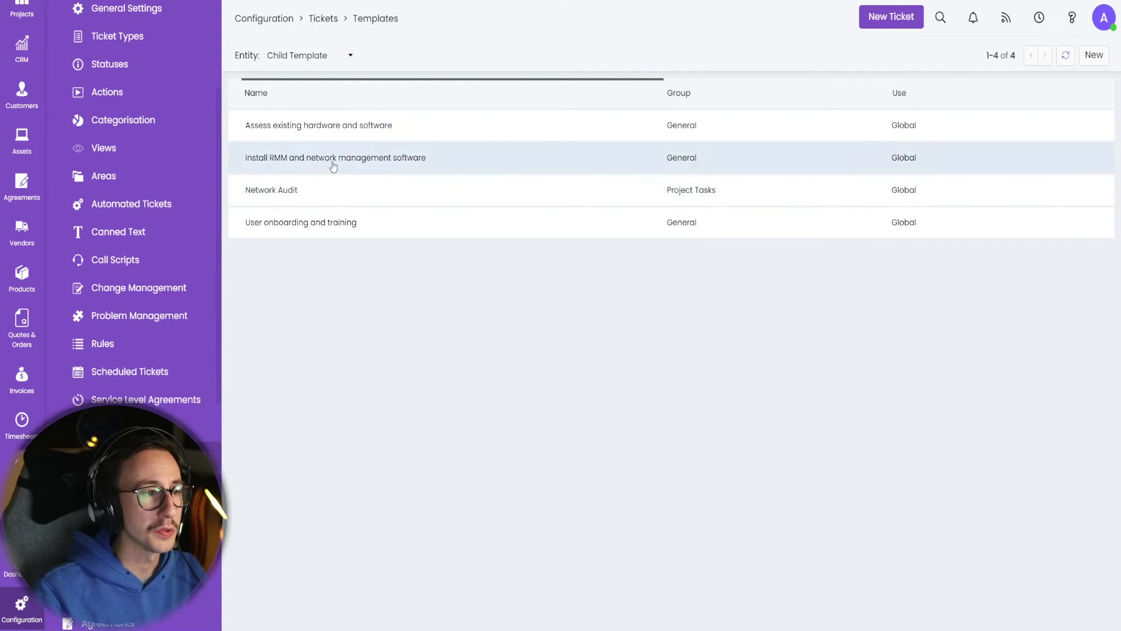
left_click(297, 56)
left_click(301, 83)
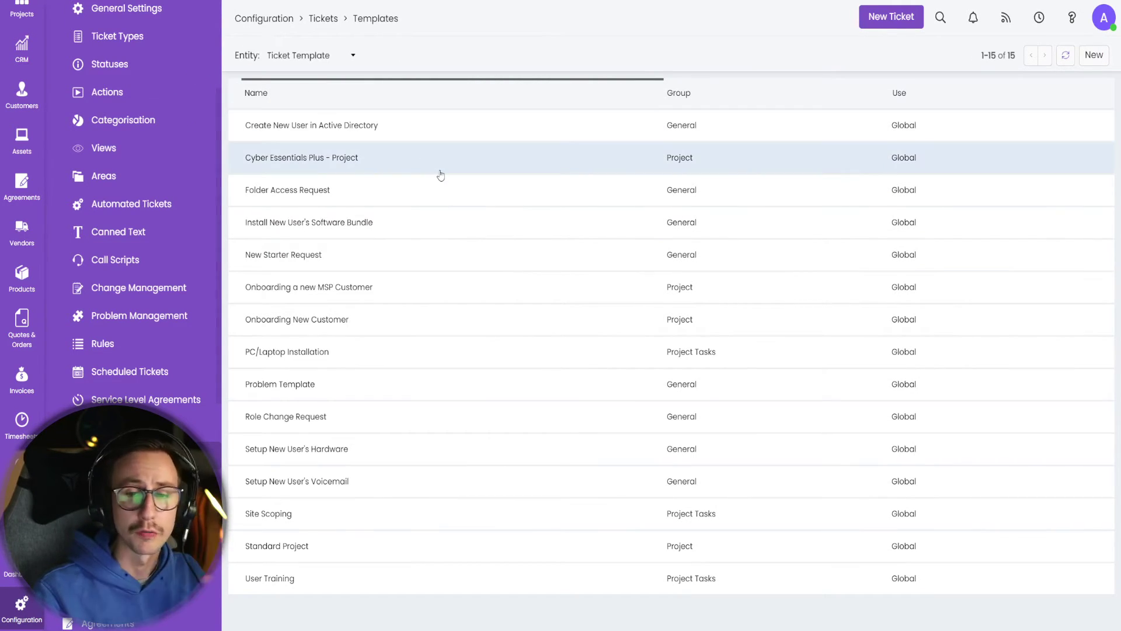
left_click(418, 166)
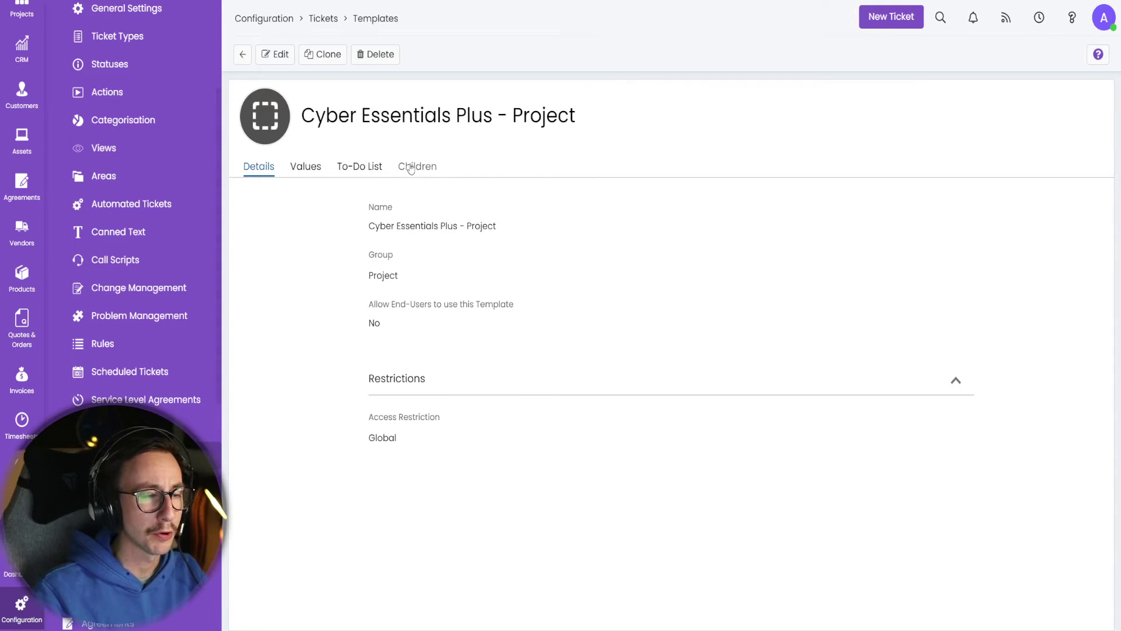
Step: On the Children tab, add Network Audit as a child template and check its creation rules
left_click(411, 168)
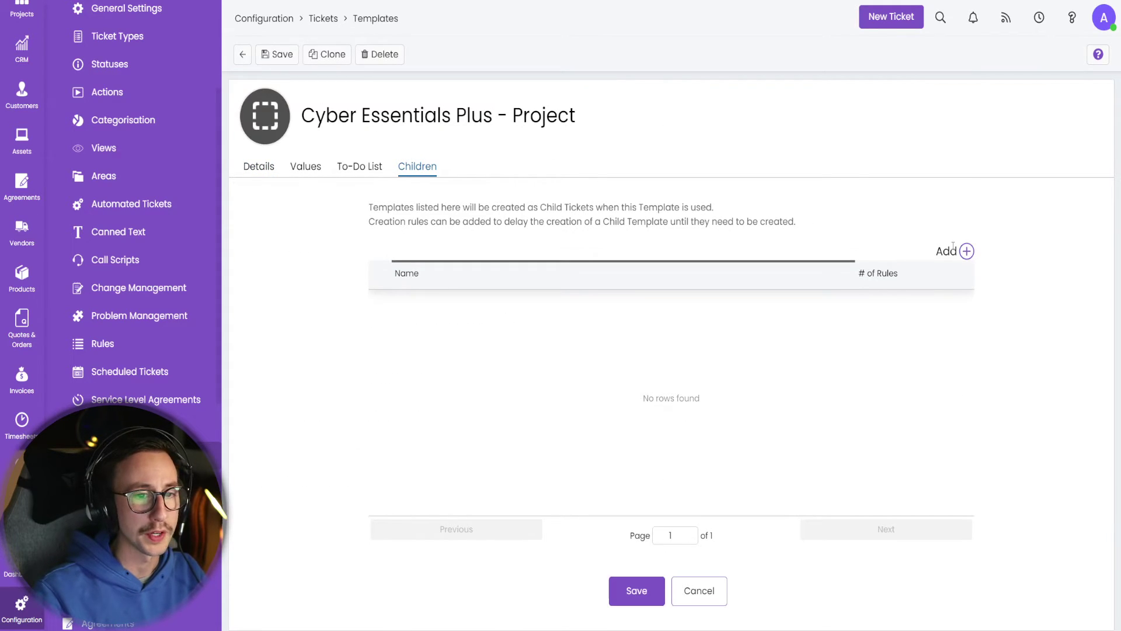
left_click(961, 250)
left_click(517, 316)
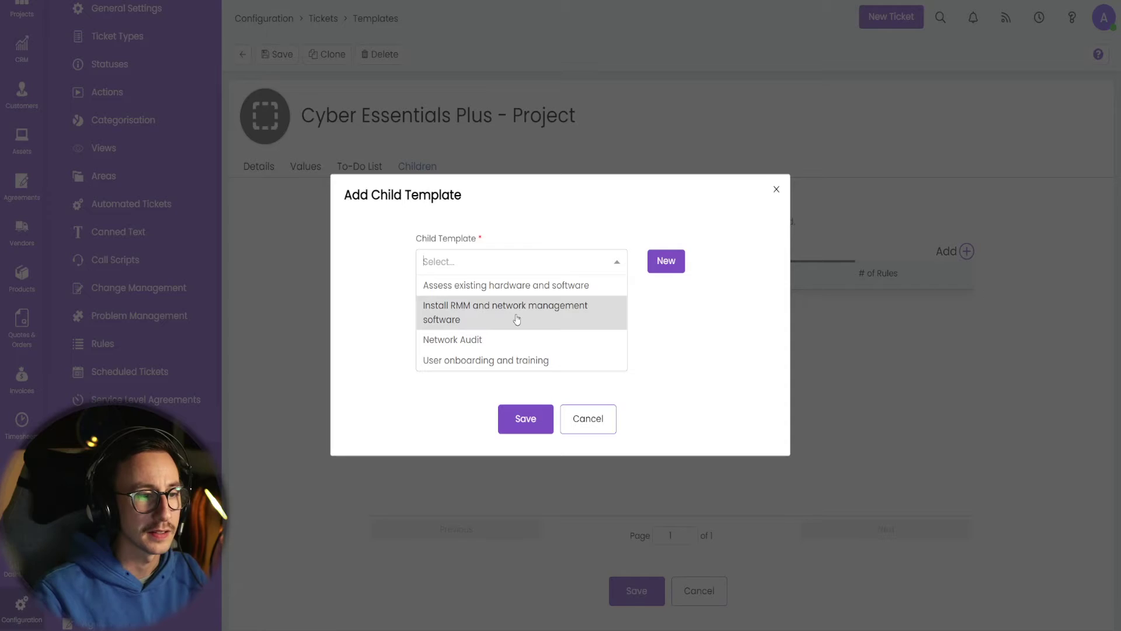
left_click(493, 348)
left_click(528, 380)
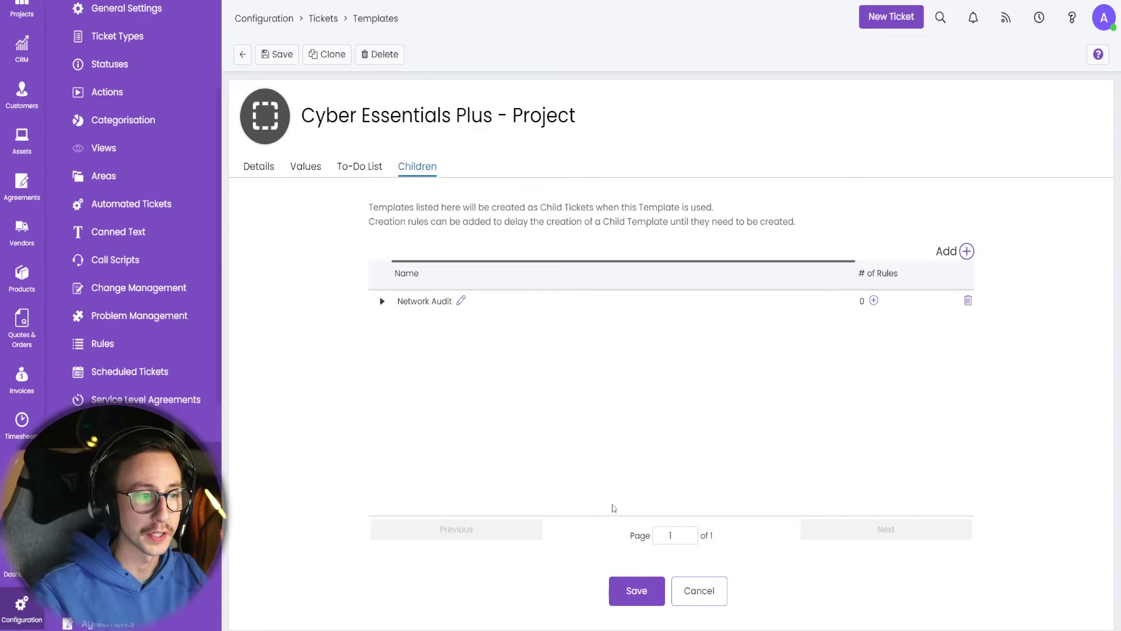
left_click(382, 302)
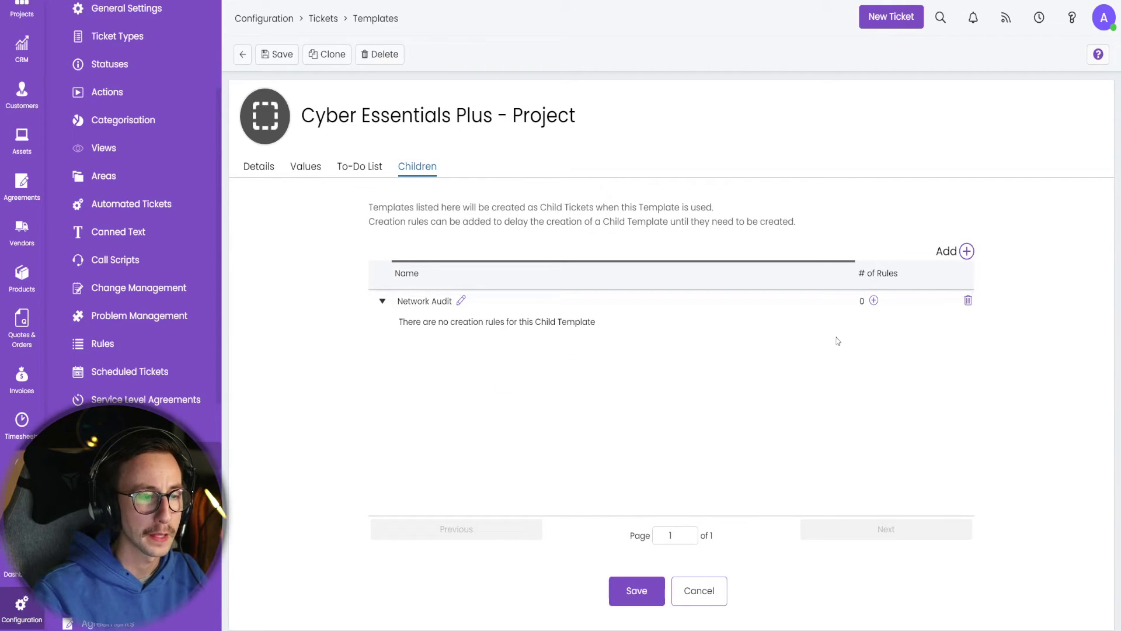
Step: Discard the attempted Network Audit creation rule and save the project template
left_click(873, 301)
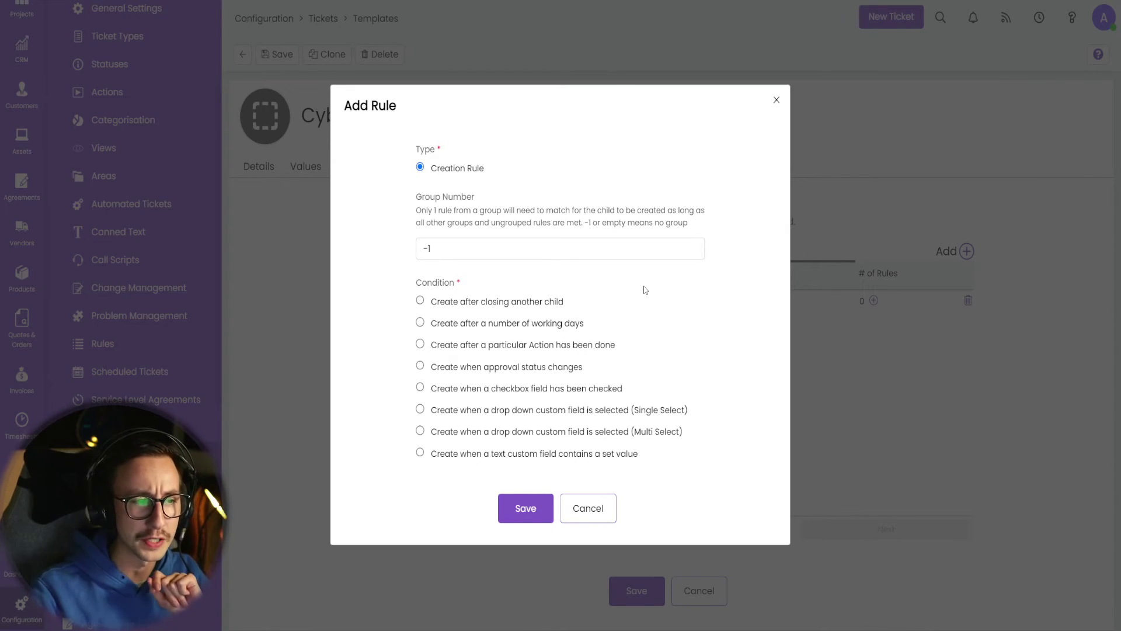
left_click(520, 513)
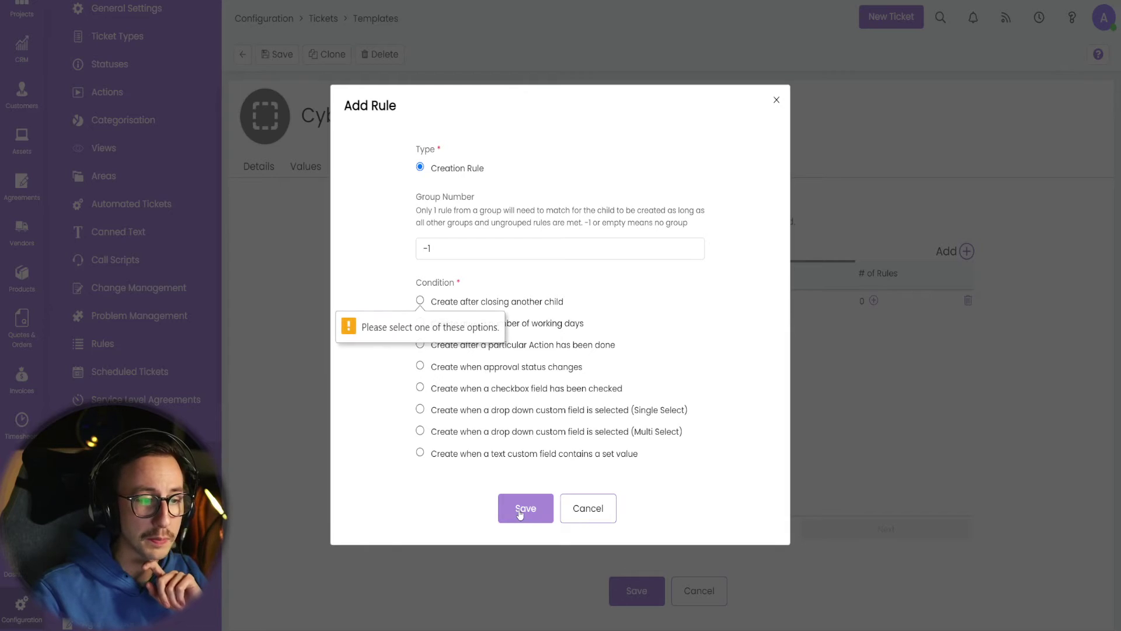
left_click(603, 513)
left_click(634, 591)
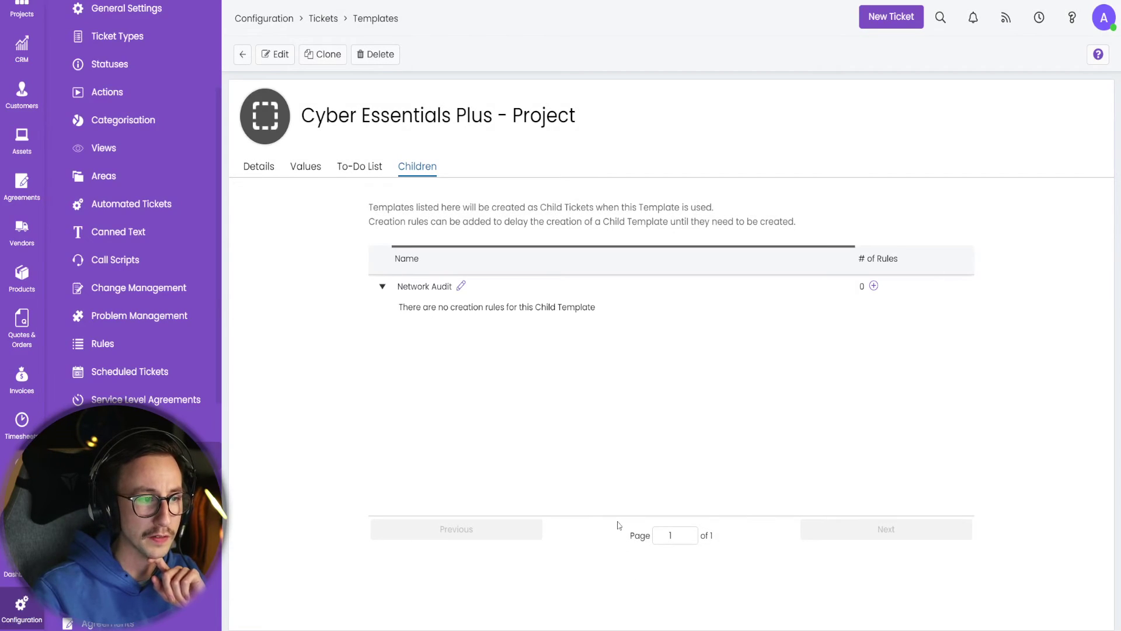
Step: Start a new project in the Projects area for end-user General User
scroll(22, 105, "up", 2)
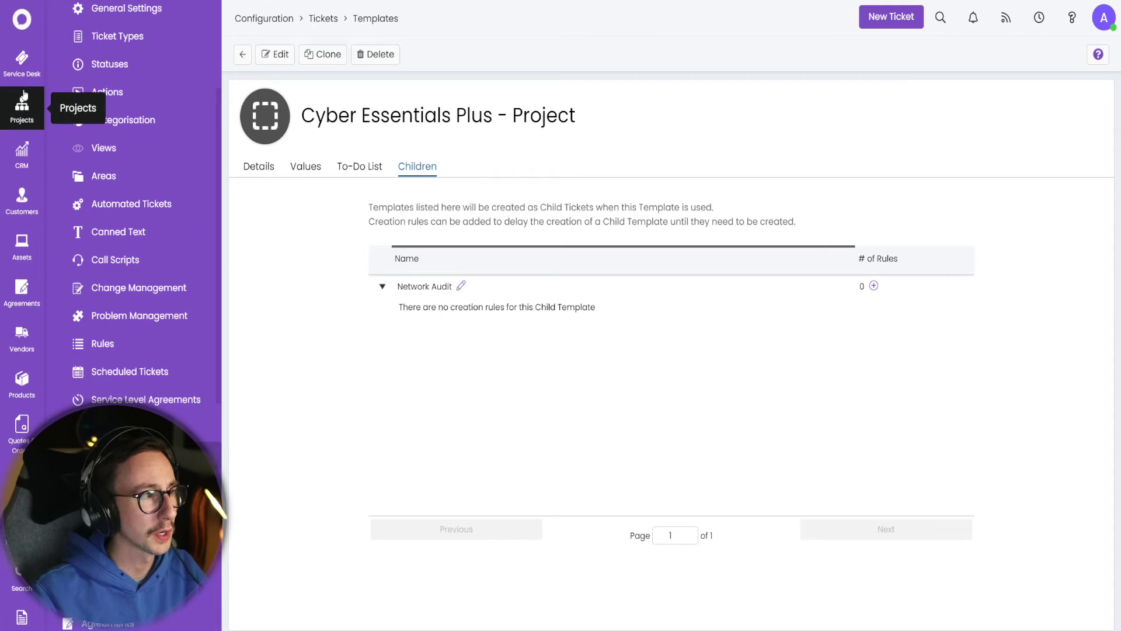
left_click(22, 58)
left_click(27, 111)
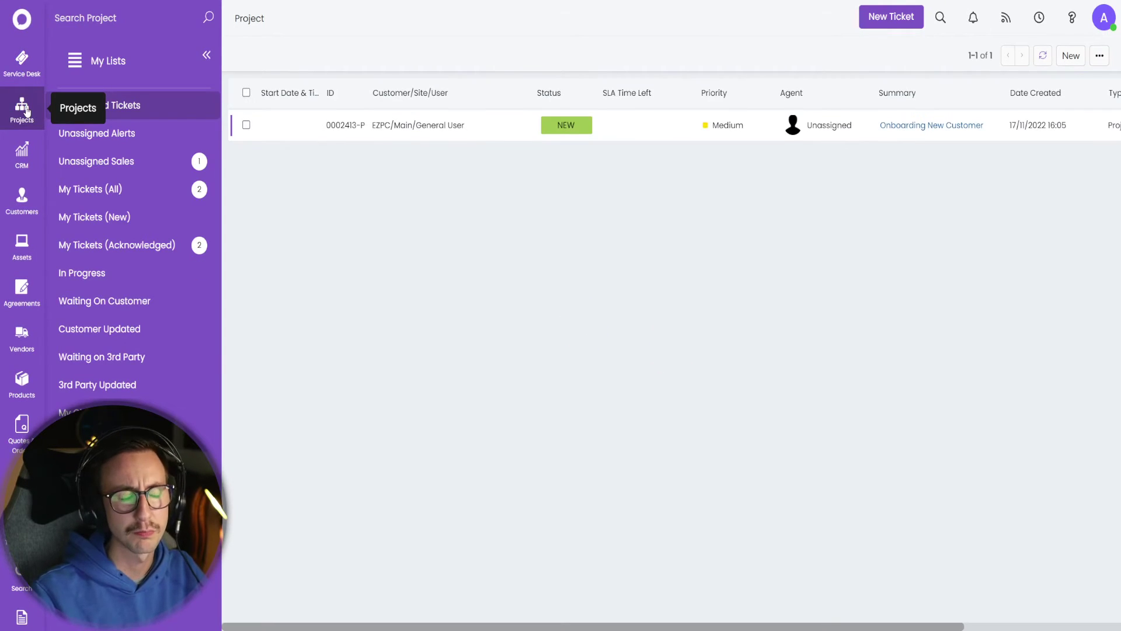
left_click(1071, 56)
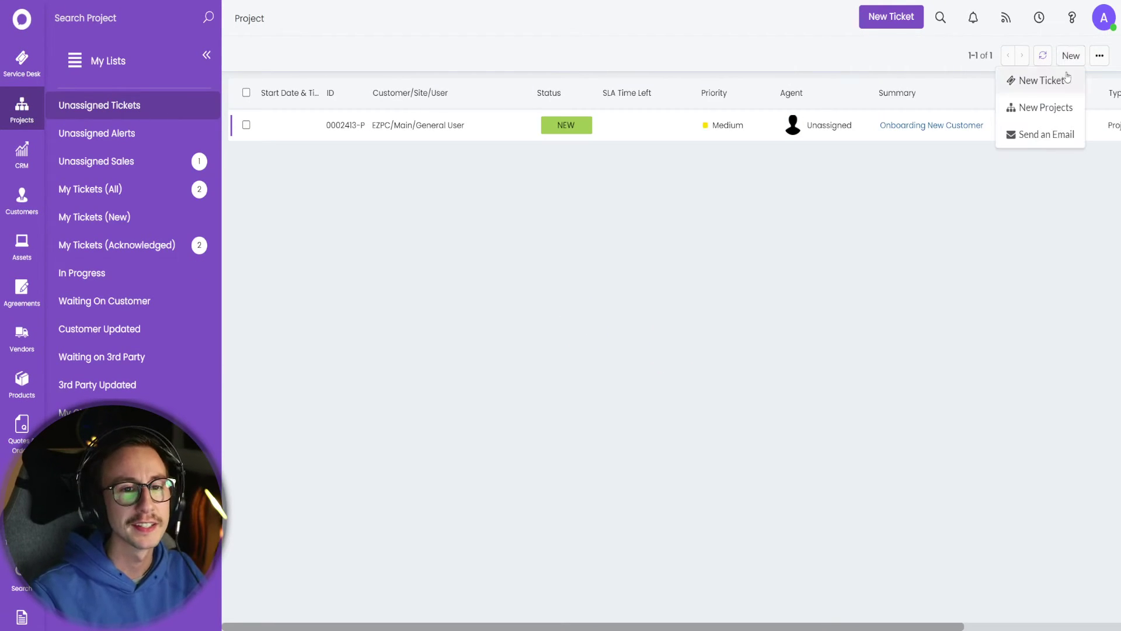
left_click(1055, 117)
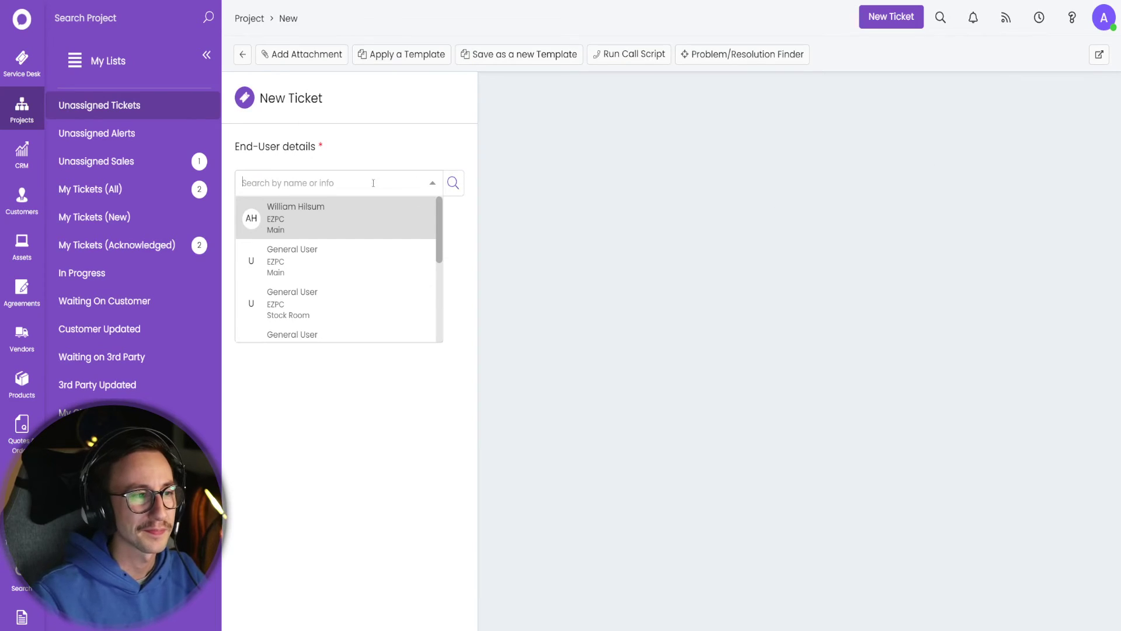
left_click(339, 251)
Step: Apply the Project-category Cyber Essentials Plus - Project template to the new project
left_click(398, 57)
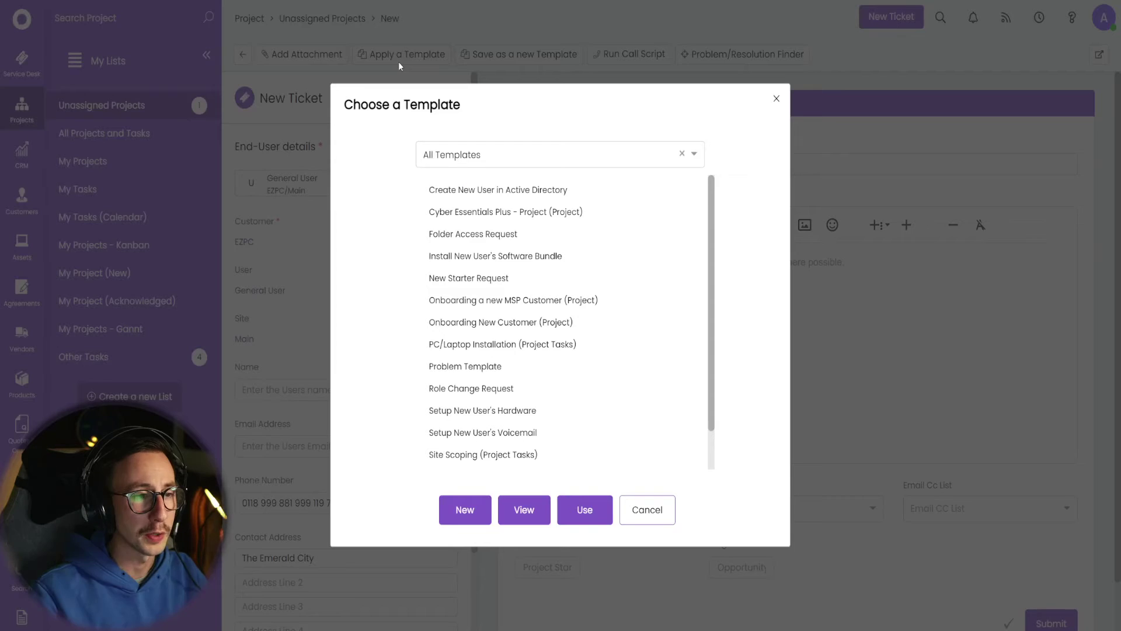
left_click(482, 162)
left_click(465, 278)
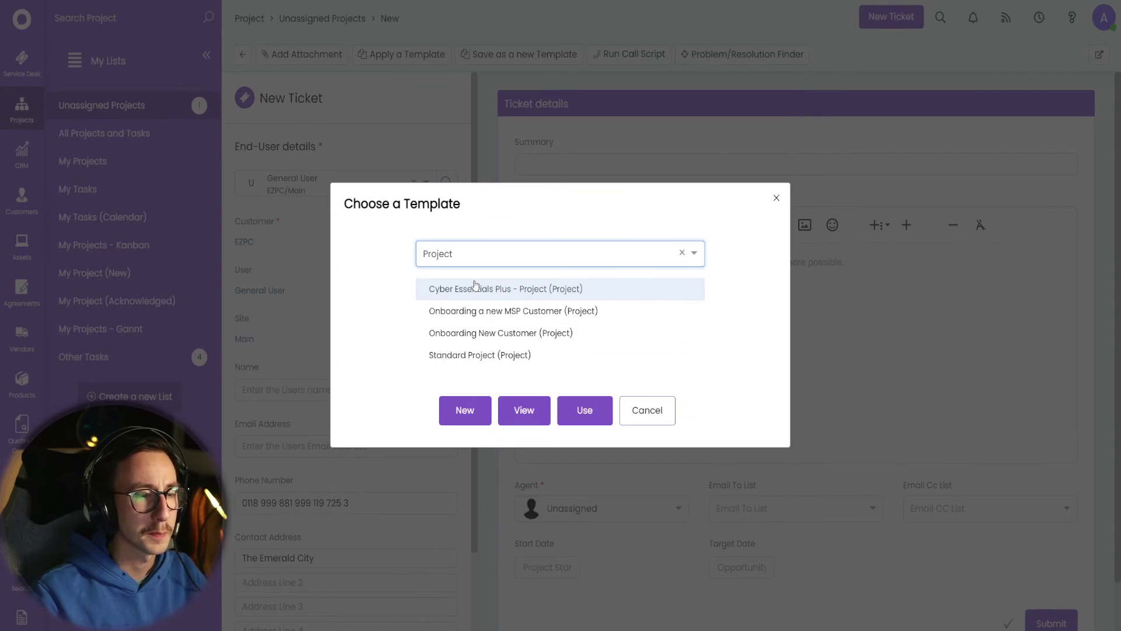
left_click(476, 292)
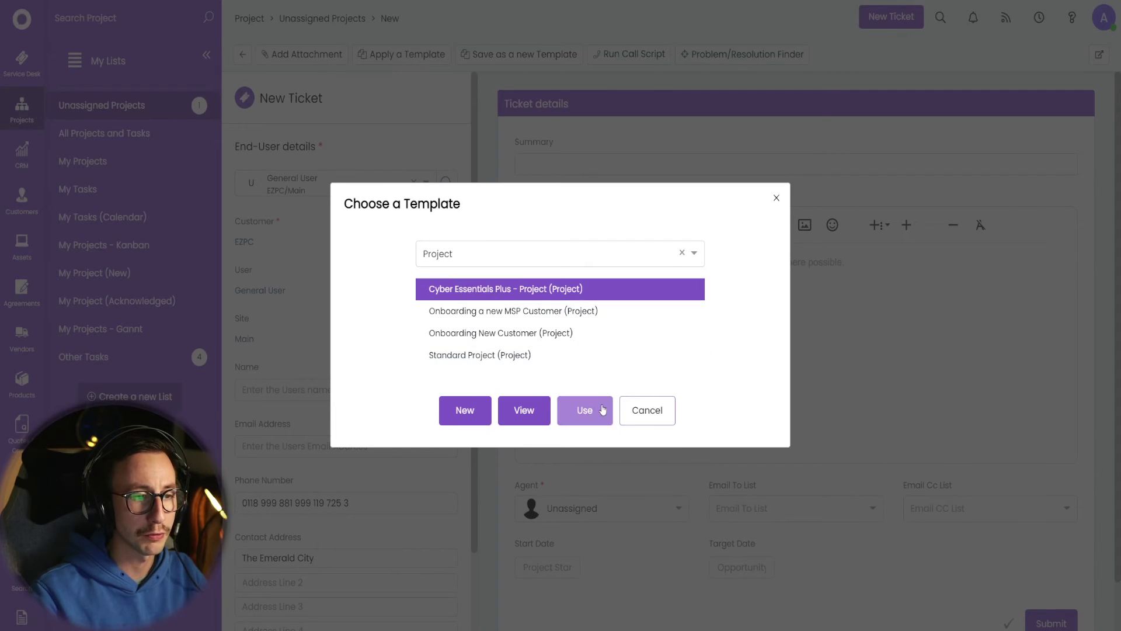
left_click(604, 410)
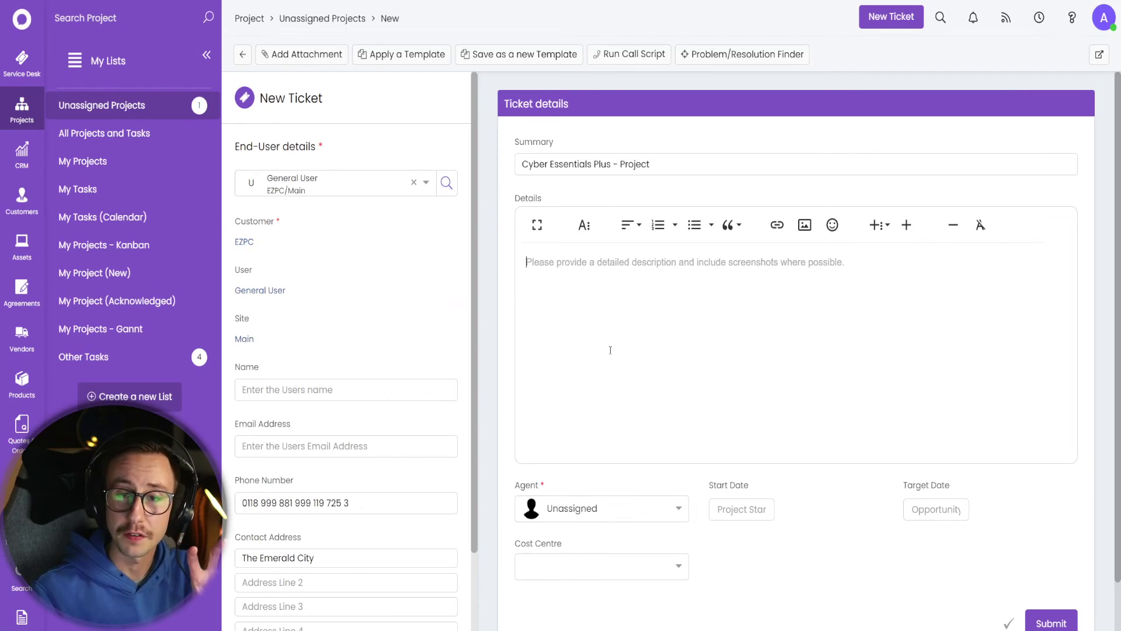
Step: Copy the Summary text into Details, submit project 2418, and view its plan
left_click(584, 164)
key("ctrl+a")
key("ctrl+c")
left_click(634, 325)
key("ctrl+v")
scroll(810, 487, "down", 1)
left_click(1061, 581)
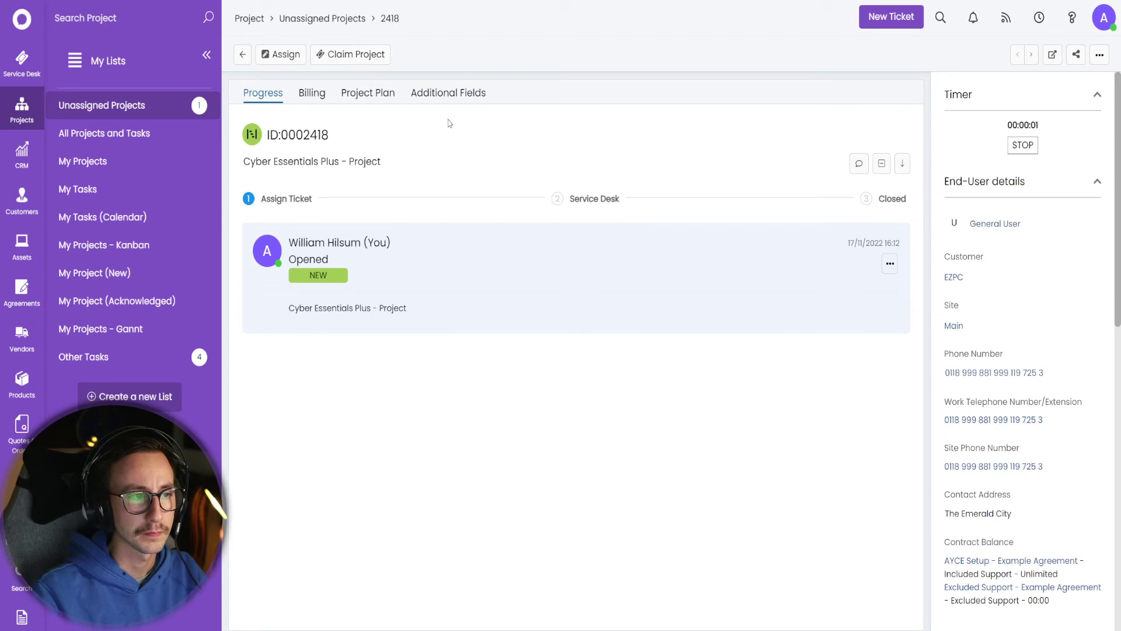
left_click(372, 92)
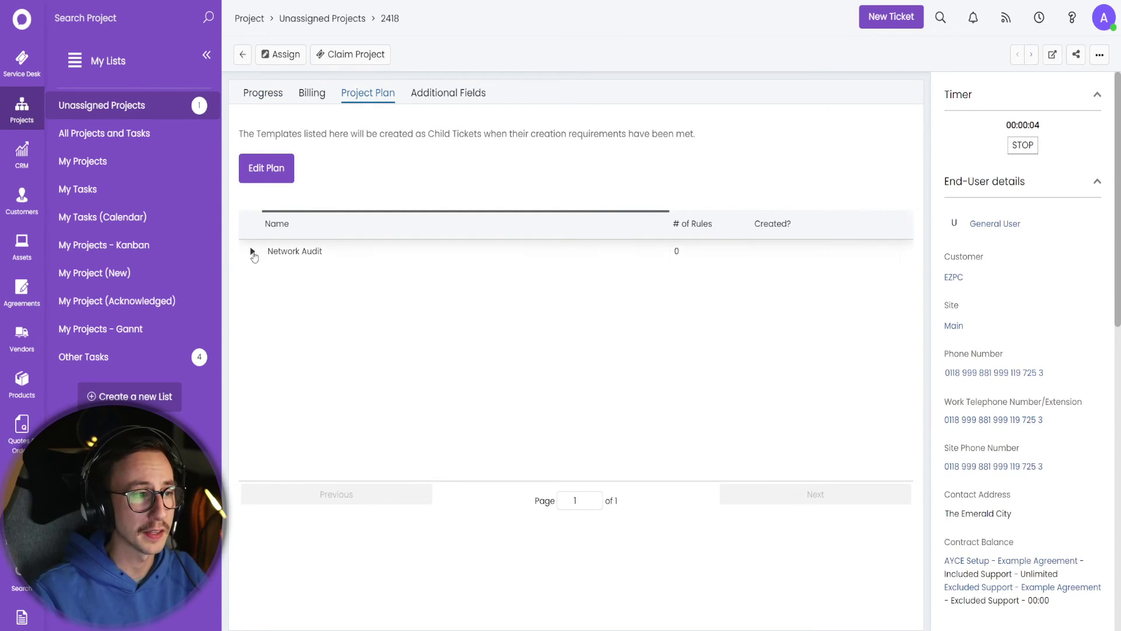
Step: Inspect the Network Audit child entry on the project plan, then reload the page
left_click(253, 251)
left_click_drag(332, 270, 476, 280)
left_click(476, 280)
key("F5")
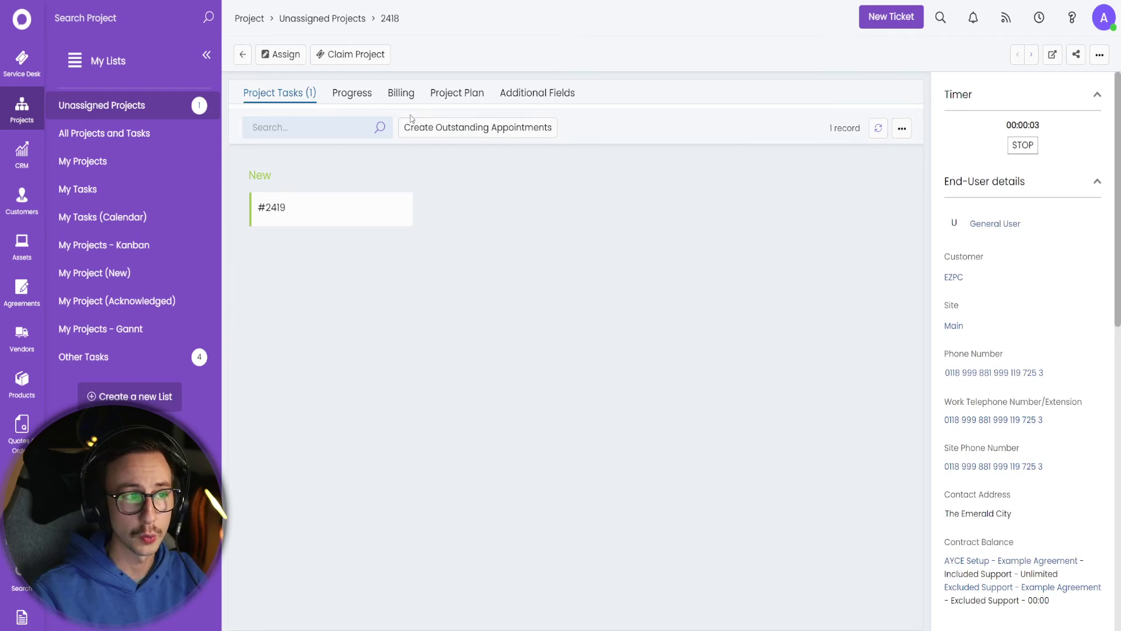
Step: Confirm Network Audit was created as ticket 2419 and open the project's tasks
left_click(457, 93)
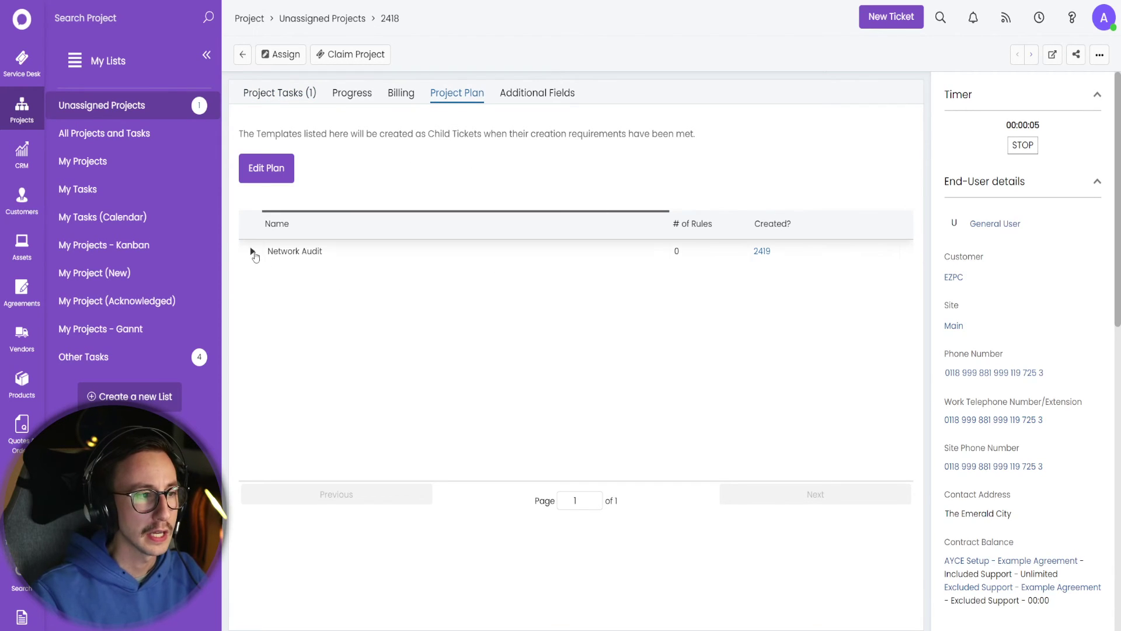
left_click(253, 252)
left_click_drag(291, 273, 475, 273)
left_click(479, 275)
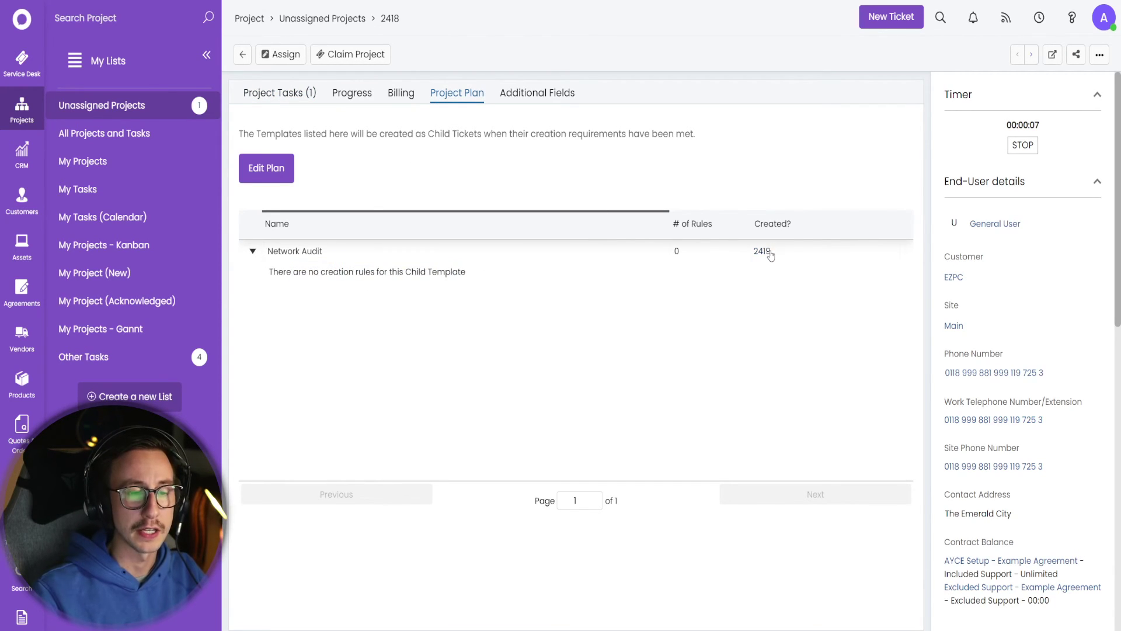
left_click(279, 92)
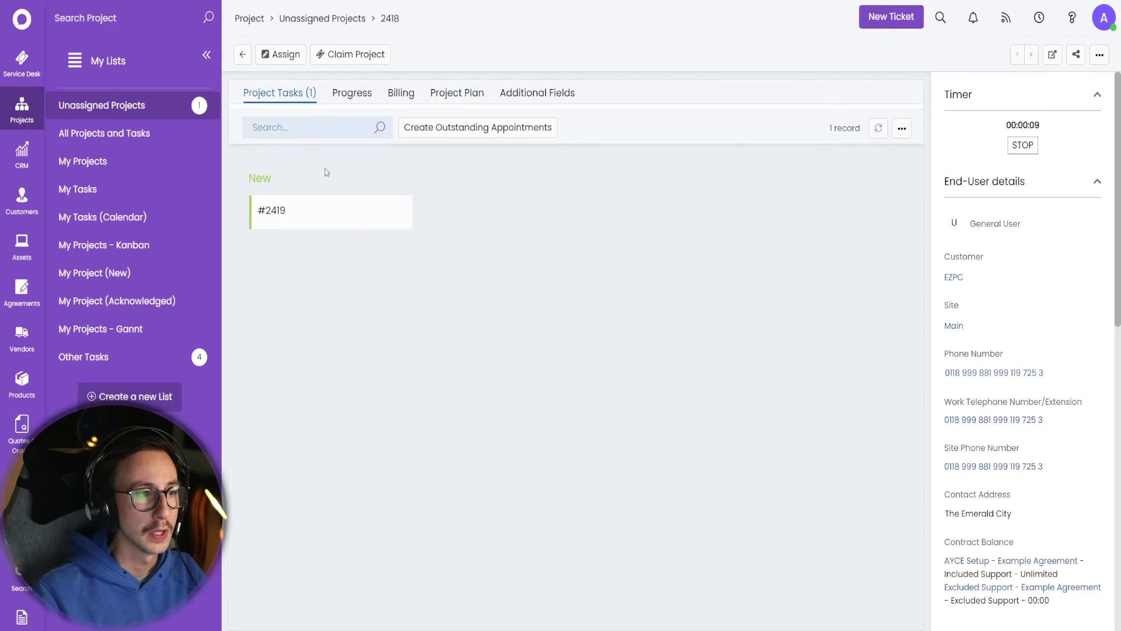
Step: Check child ticket 2419's Incident type and Service Desk stage, then return to Projects
left_click(332, 209)
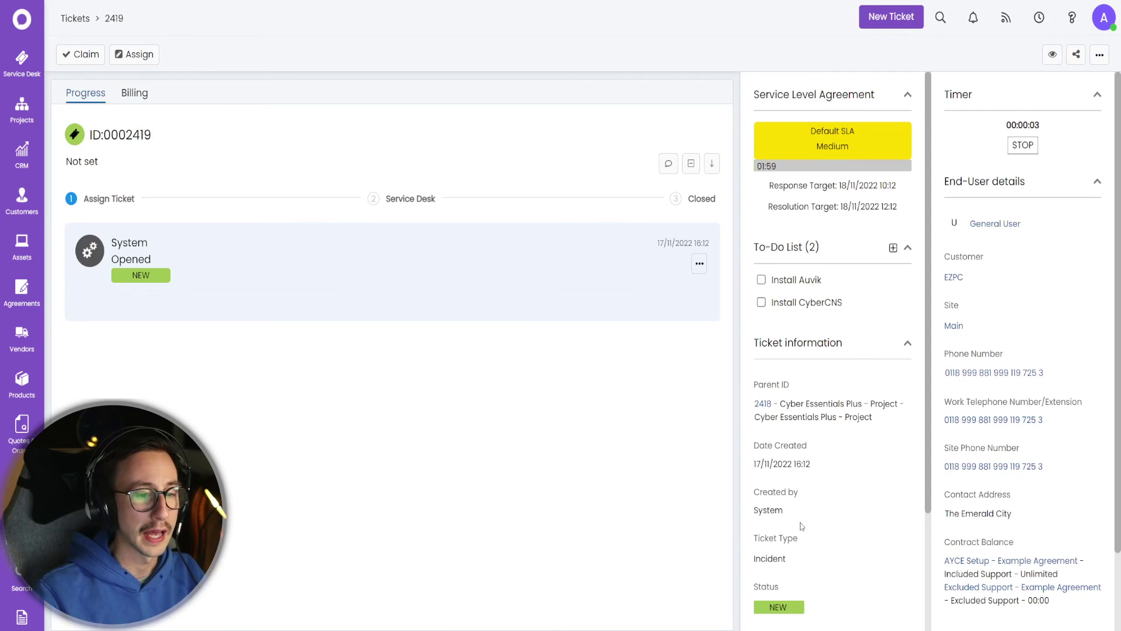
left_click_drag(796, 564, 754, 563)
double_click(753, 563)
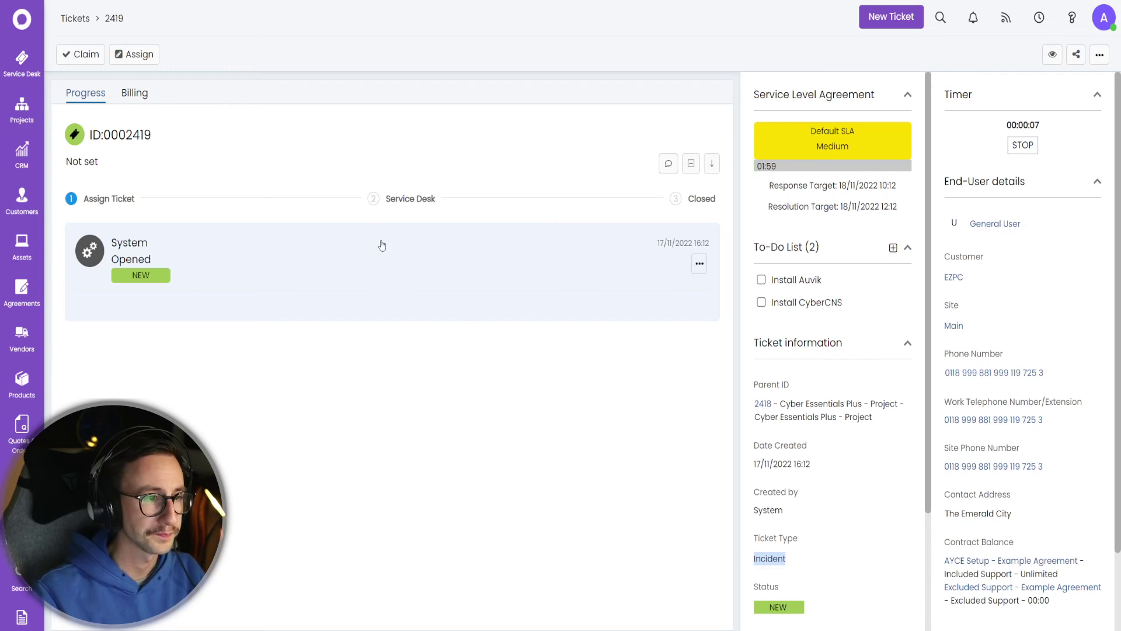
left_click_drag(438, 199, 374, 200)
left_click(477, 207)
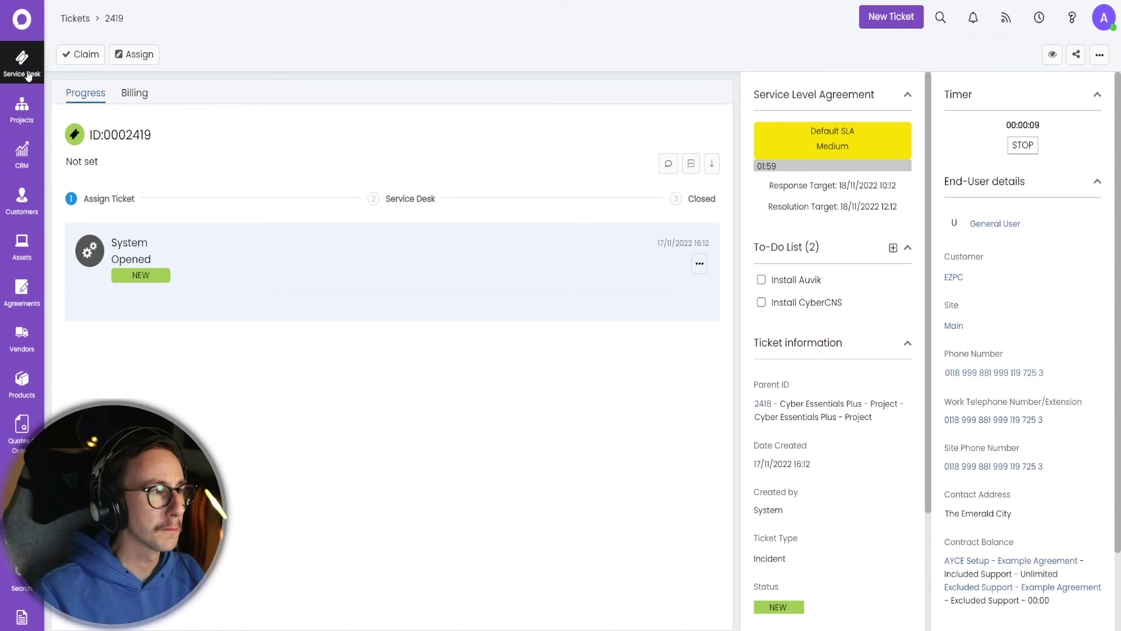
left_click(27, 119)
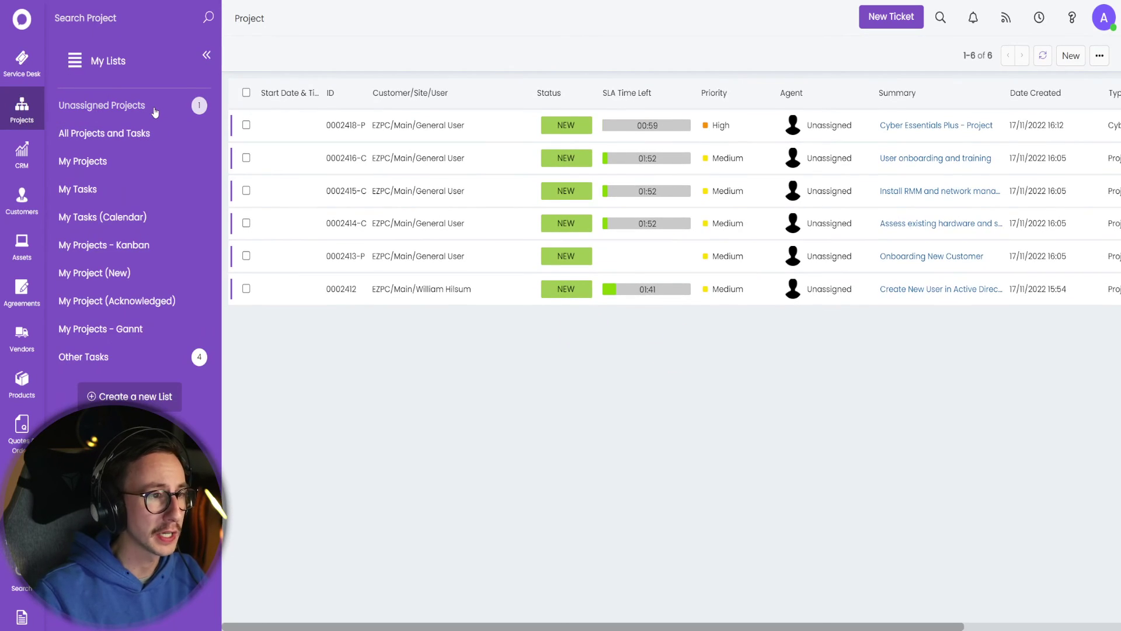
Step: View the Unassigned Projects list, then open the Tickets configuration settings
left_click(155, 112)
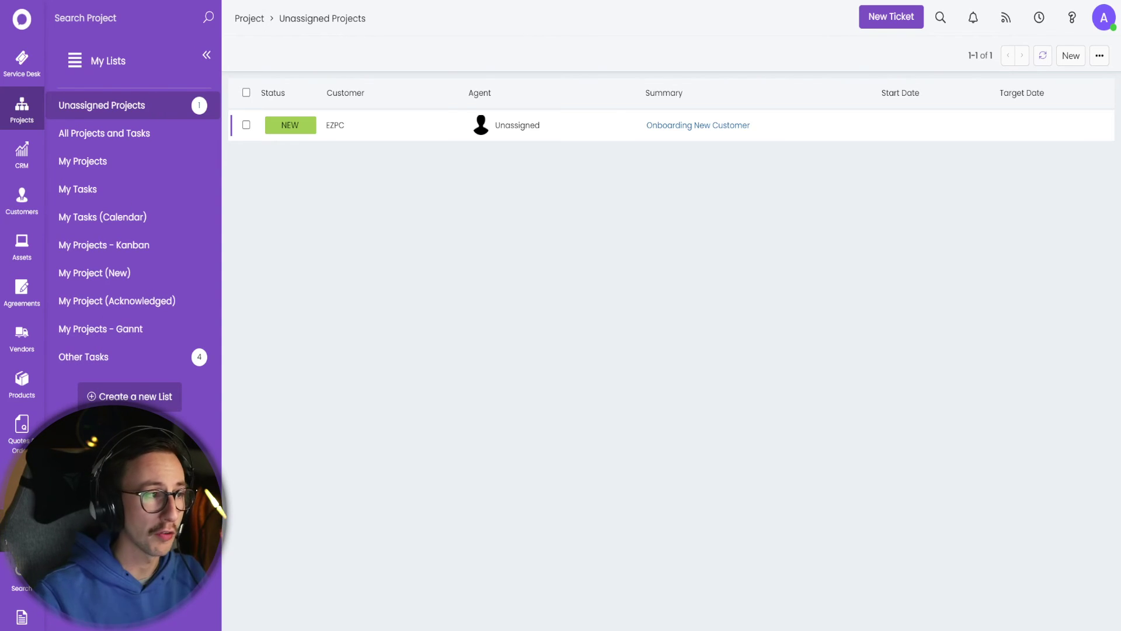
scroll(22, 578, "down", 2)
left_click(21, 605)
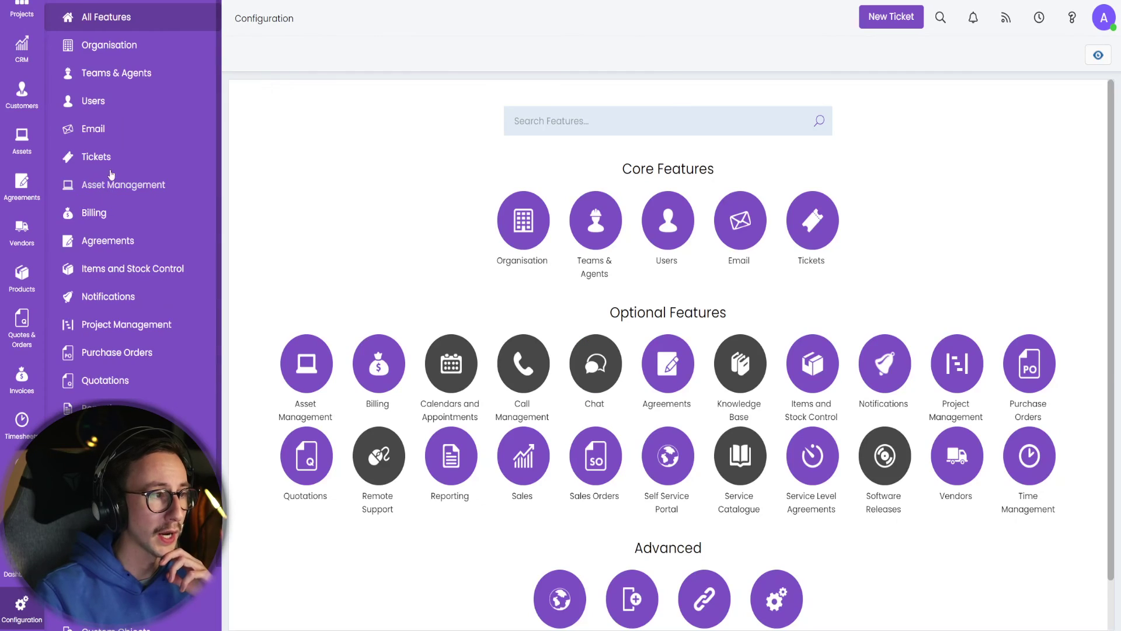
left_click(94, 157)
scroll(128, 234, "down", 3)
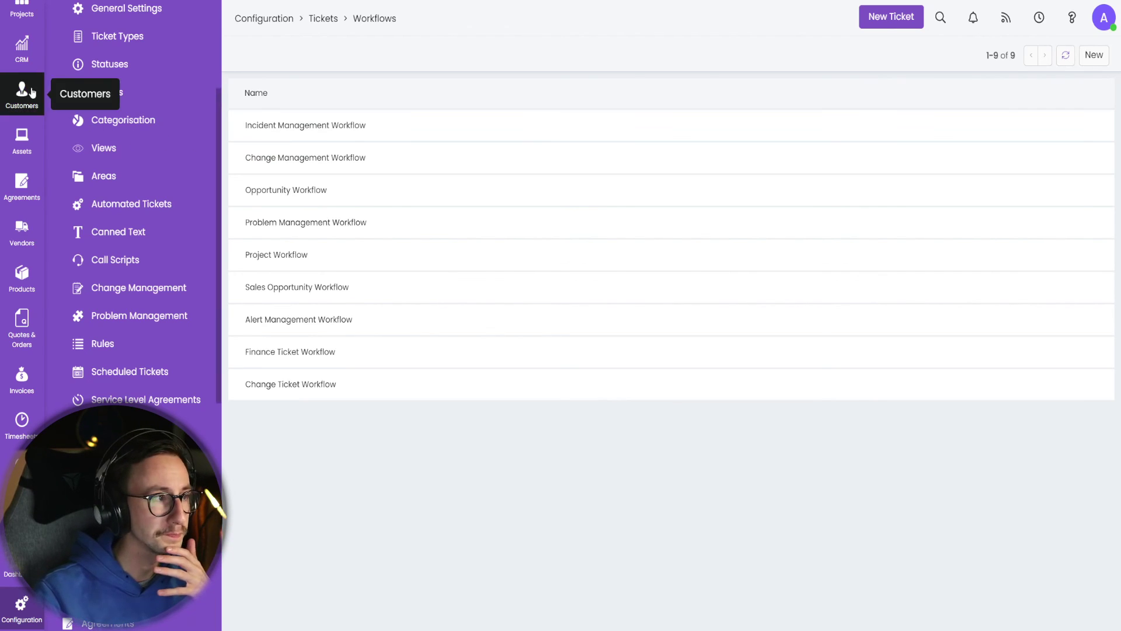
Step: Briefly revisit Projects, then go back to the ticket configuration settings
scroll(22, 96, "up", 2)
left_click(21, 108)
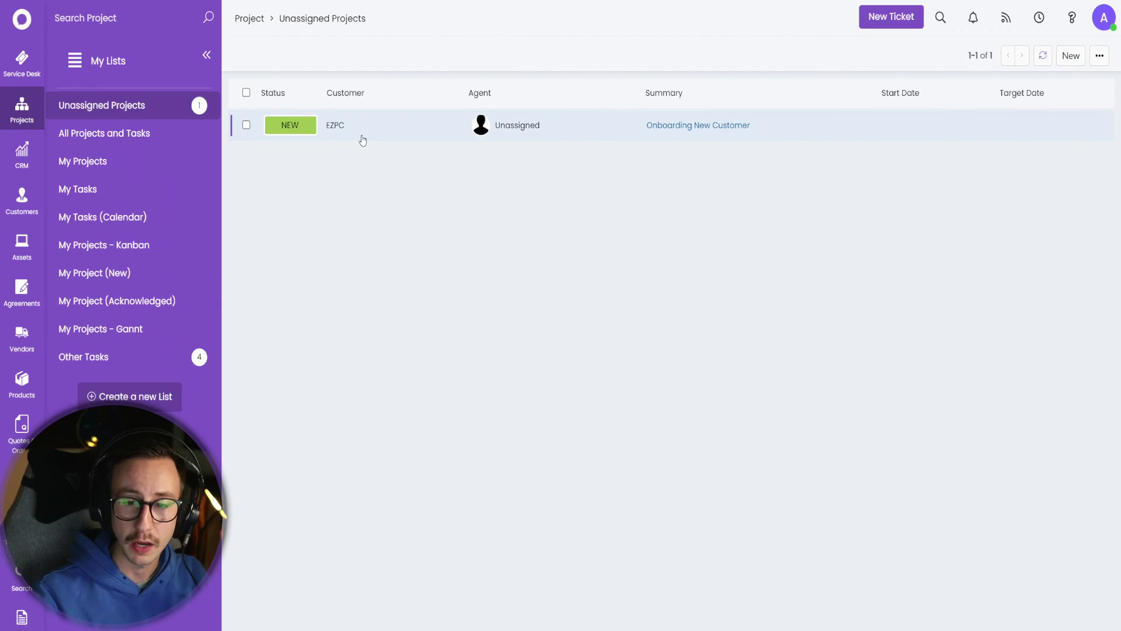
scroll(29, 380, "down", 2)
left_click(22, 607)
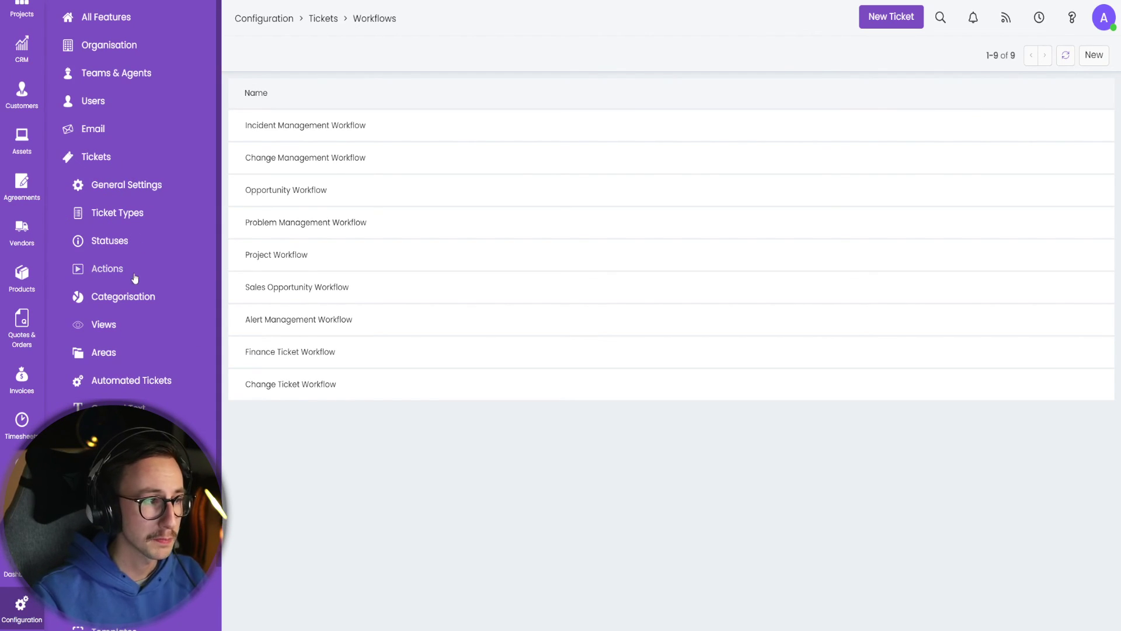
scroll(143, 393, "down", 3)
Step: Inspect the Create New User in Active Directory template's values, details and child templates
left_click(103, 430)
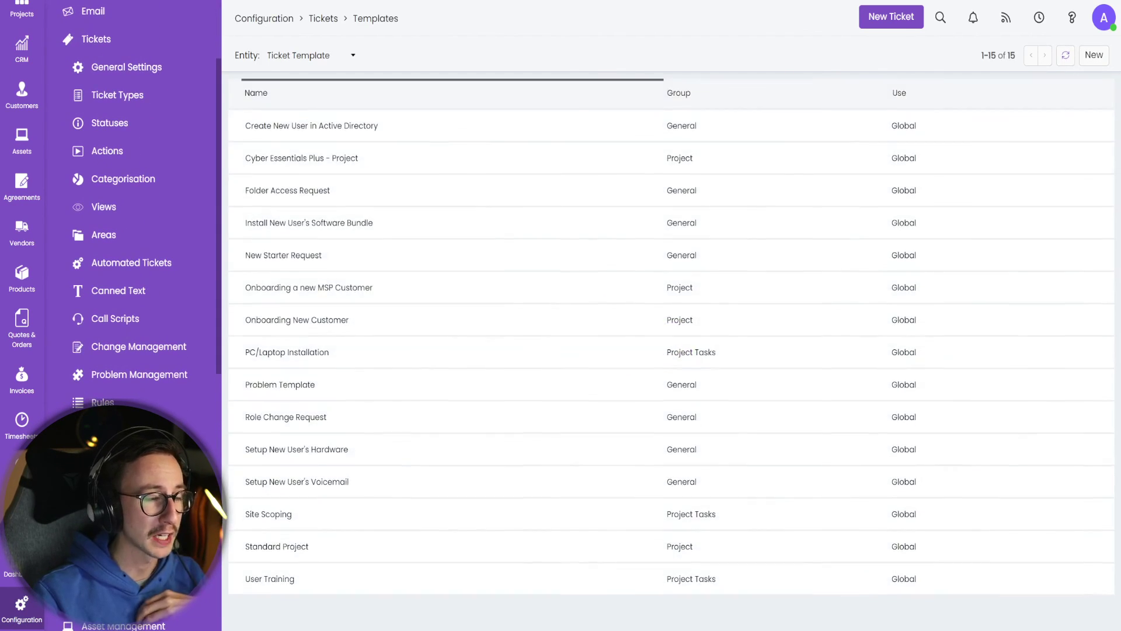
left_click(383, 124)
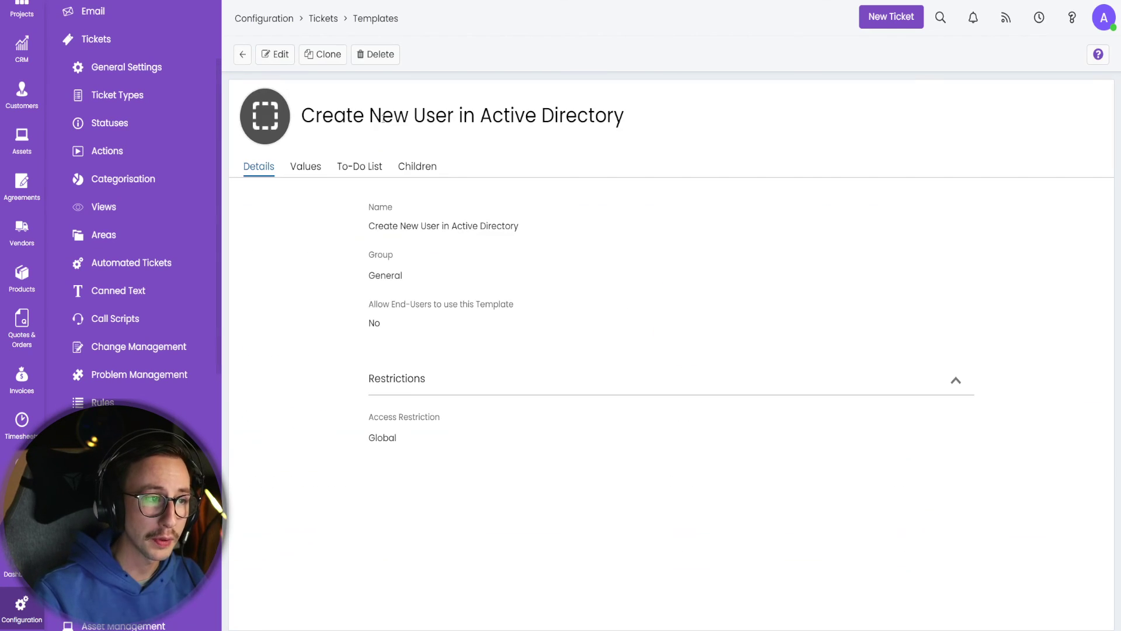
left_click(304, 166)
left_click_drag(440, 261, 349, 252)
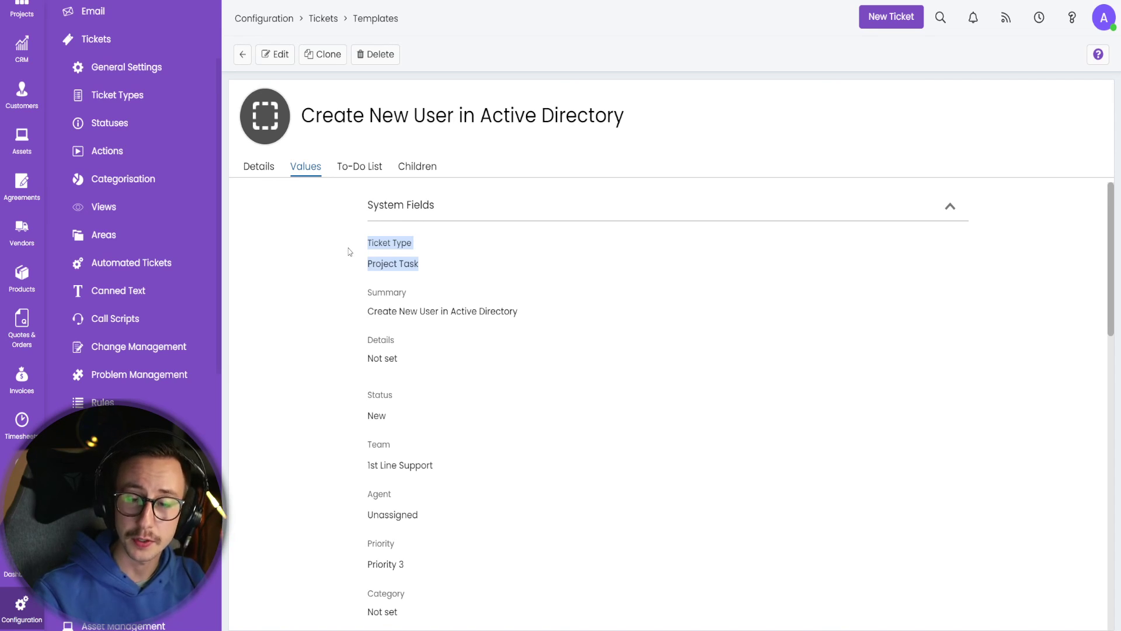
left_click(260, 165)
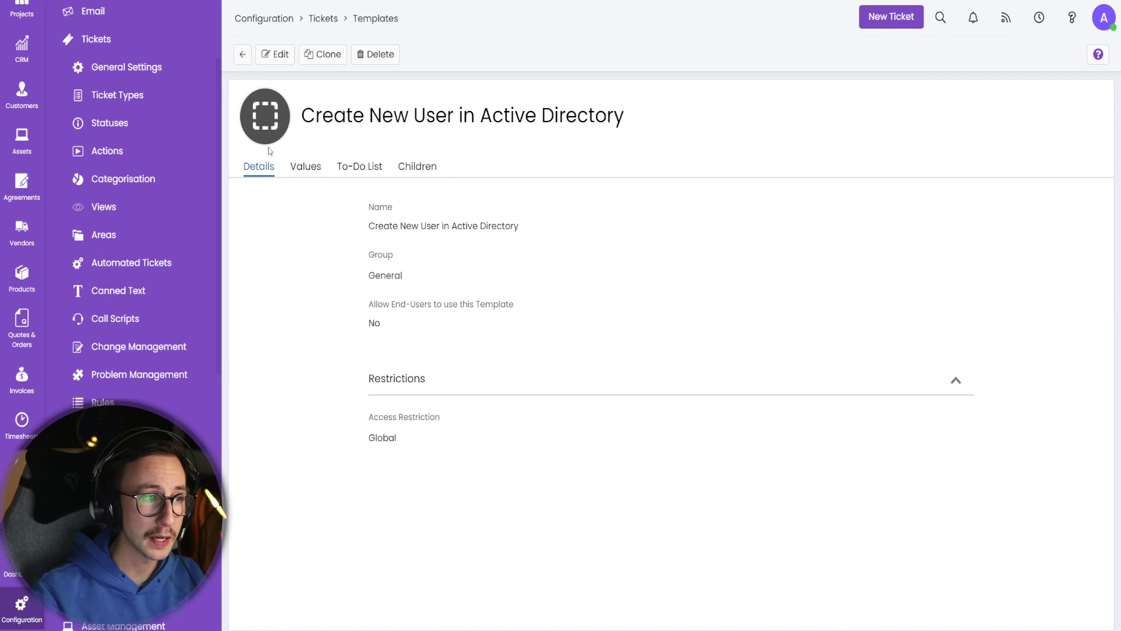
left_click(417, 167)
Step: Back on the templates list, filter the Entity to Child Template
left_click(242, 54)
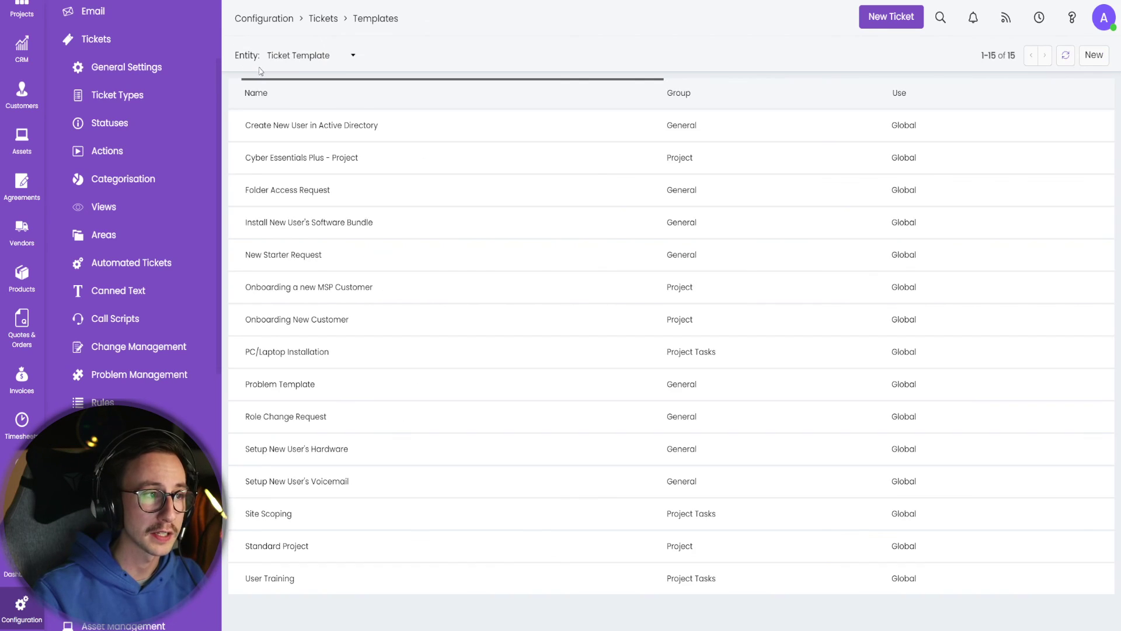
left_click(307, 55)
left_click(310, 106)
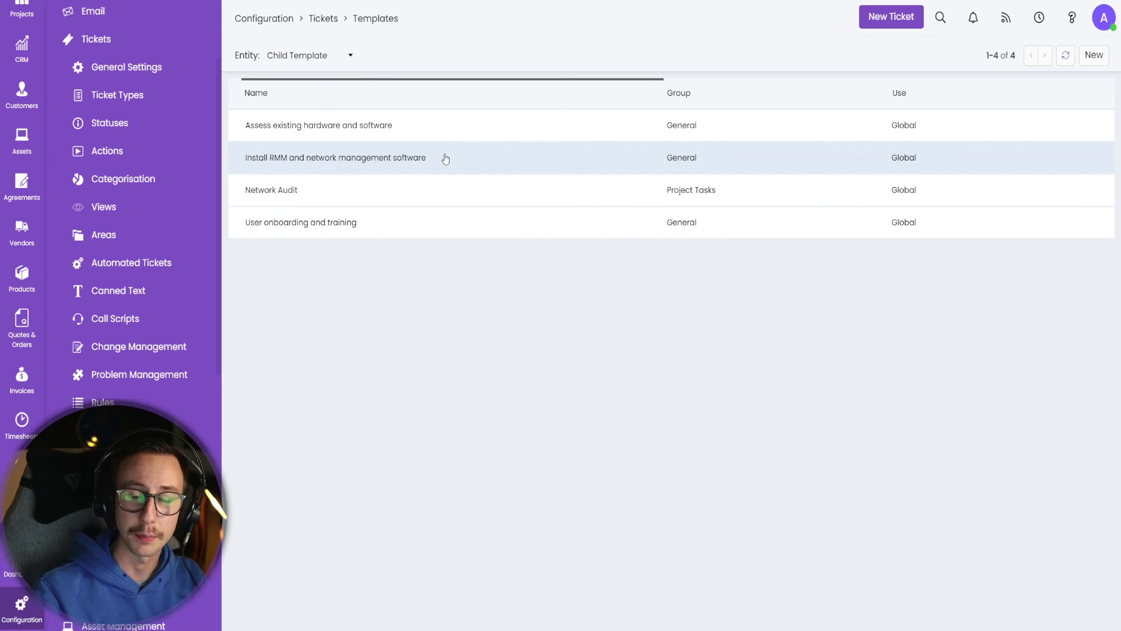